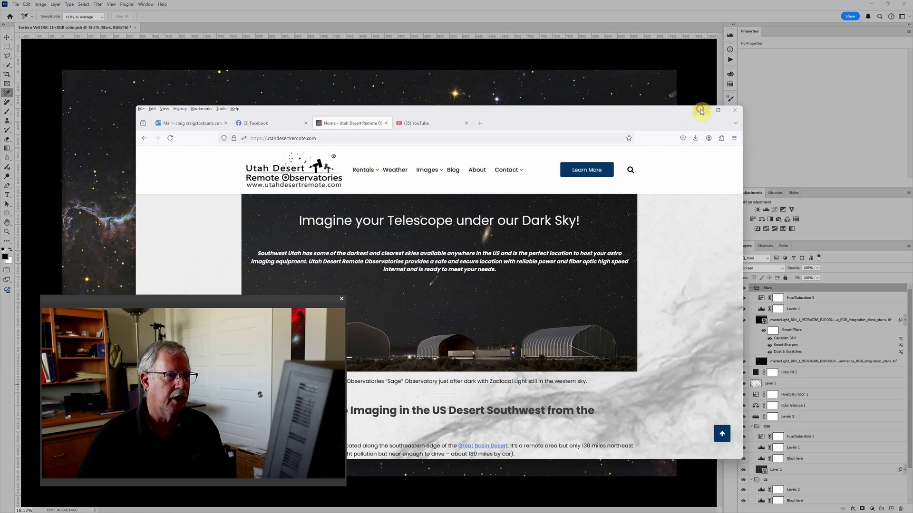
Minimize the browser and review the light, flat, dark, bias and calibration lists in PixInsight's Weighted Batch Preprocessing script.
click(701, 112)
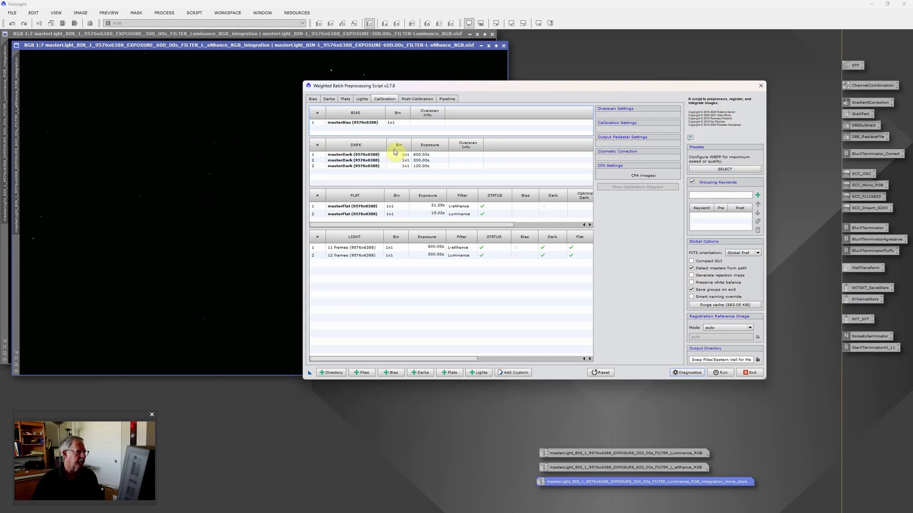
click(369, 99)
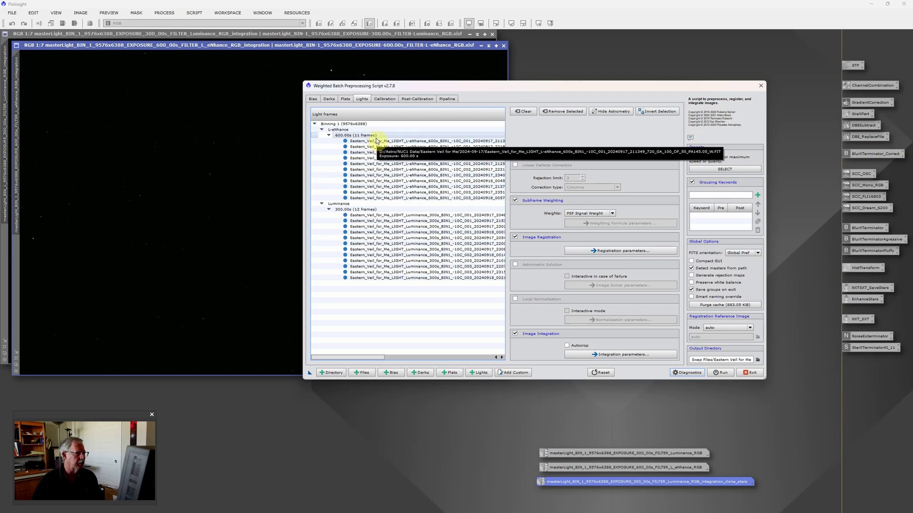
click(345, 100)
click(329, 100)
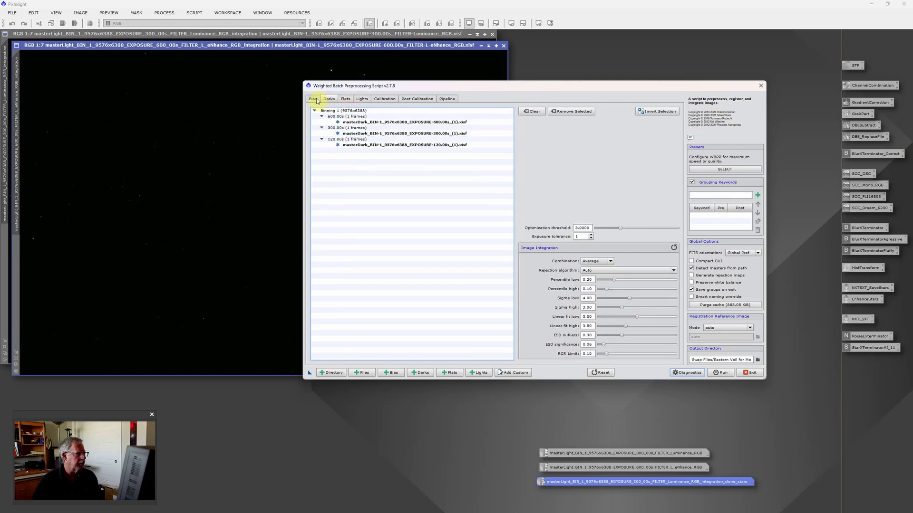
click(312, 99)
click(384, 99)
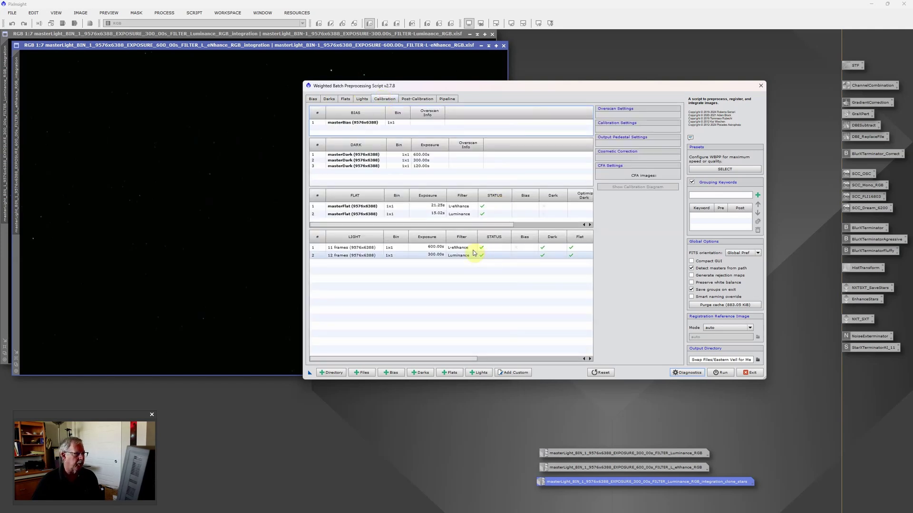
Check the CFA images setting of the L-eNhance and Luminance master flats.
click(460, 207)
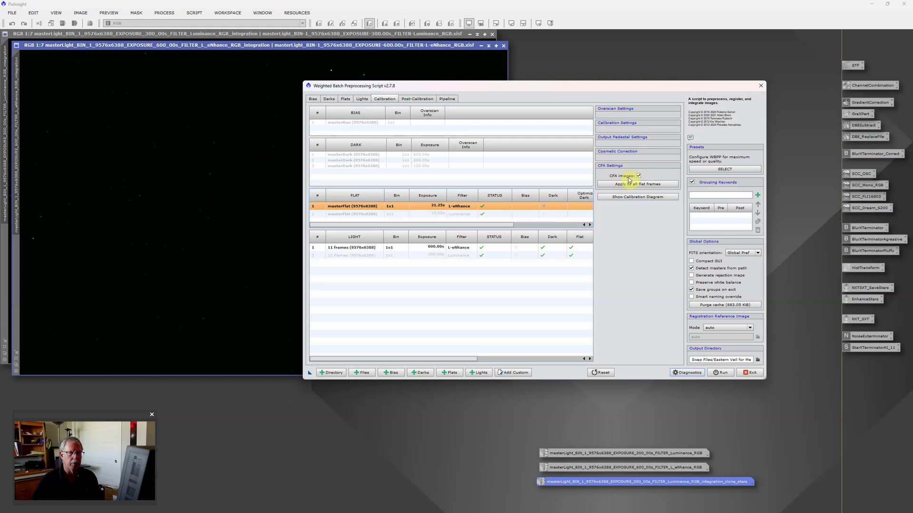
mouse_move(628, 180)
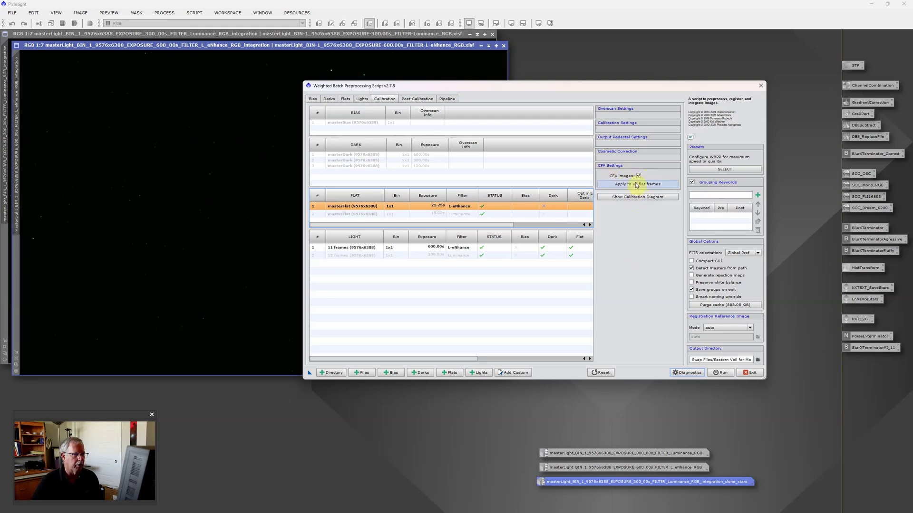
click(489, 214)
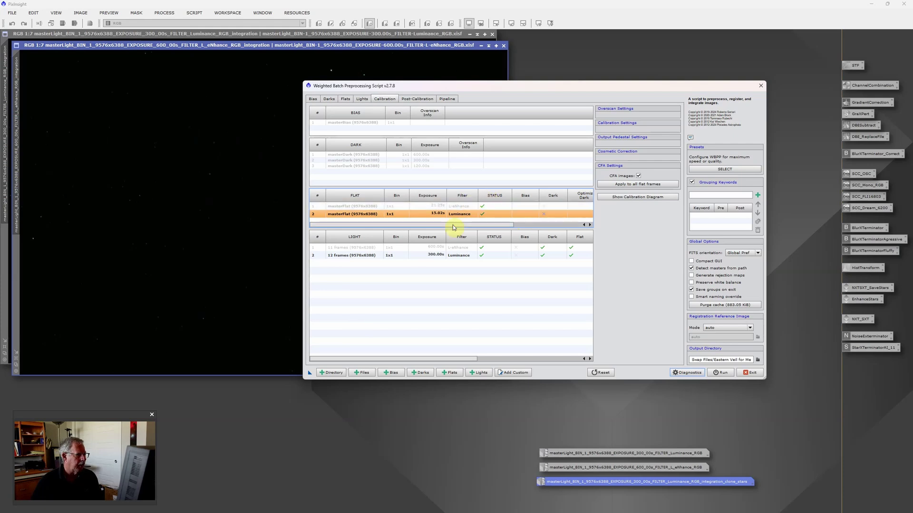
Choose the RGGB mosaic pattern for the L-eNhance lights, check the Luminance lights' CFA settings, and close the script.
click(451, 248)
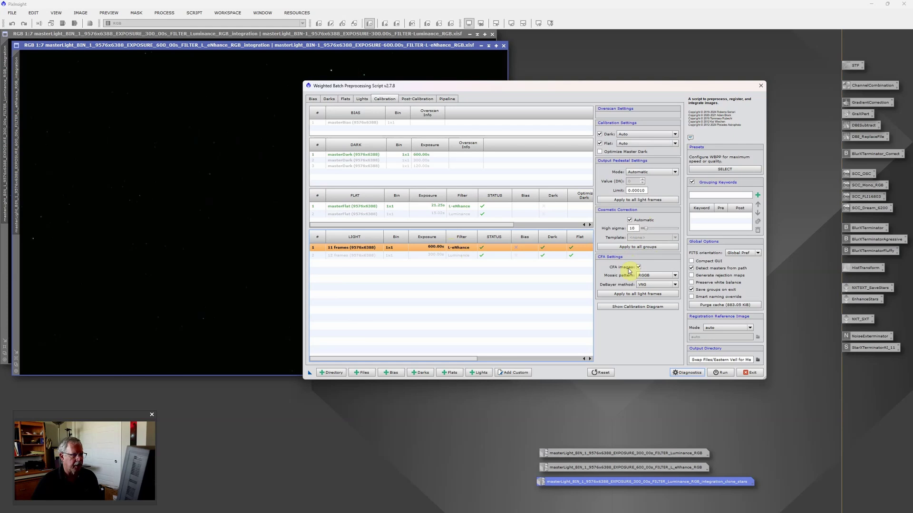
click(654, 277)
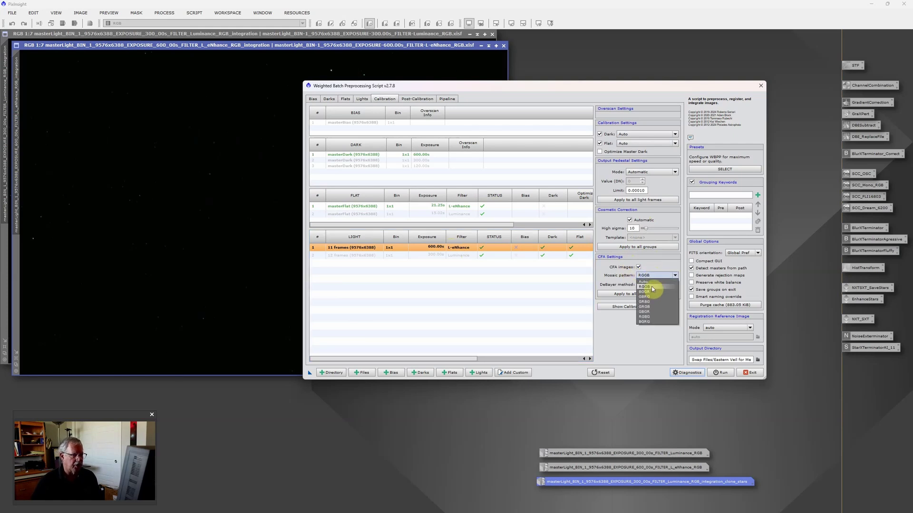
click(652, 288)
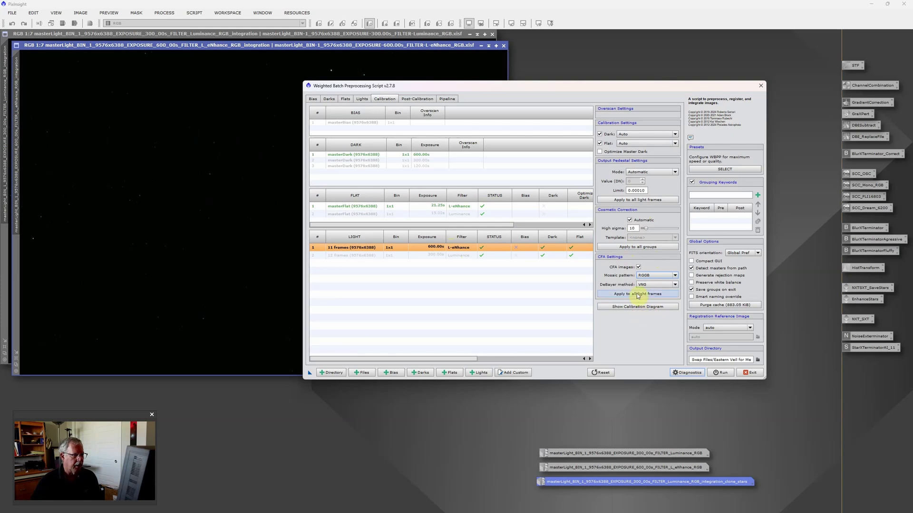
click(484, 255)
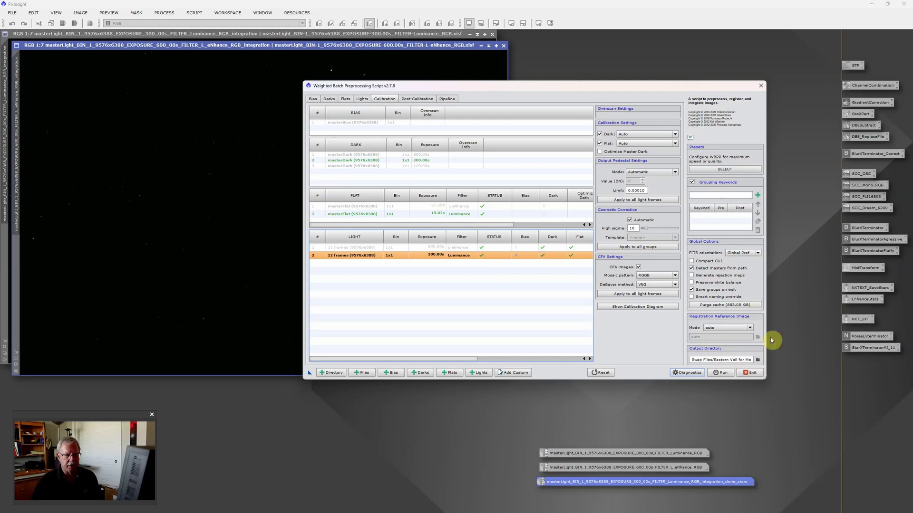
click(761, 87)
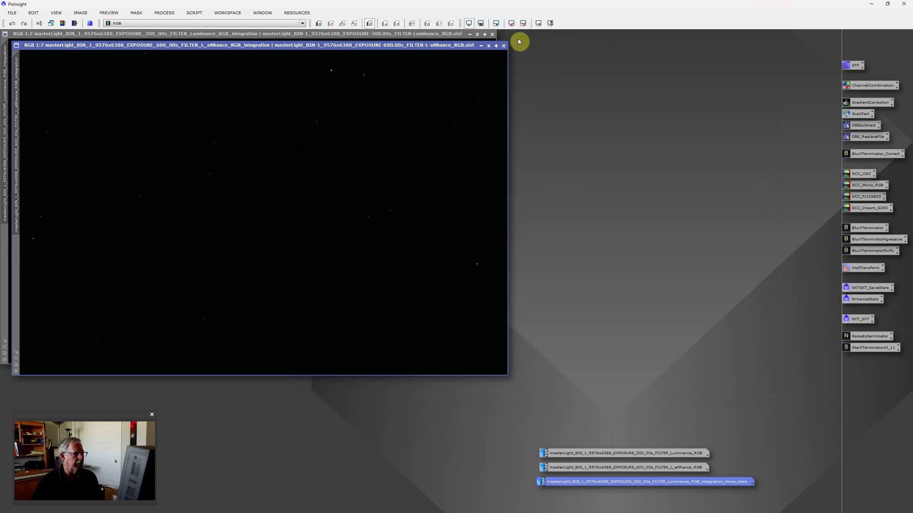
Auto-stretch the display of the 600 s L-eNhance integration image with ScreenTransferFunction.
double_click(856, 67)
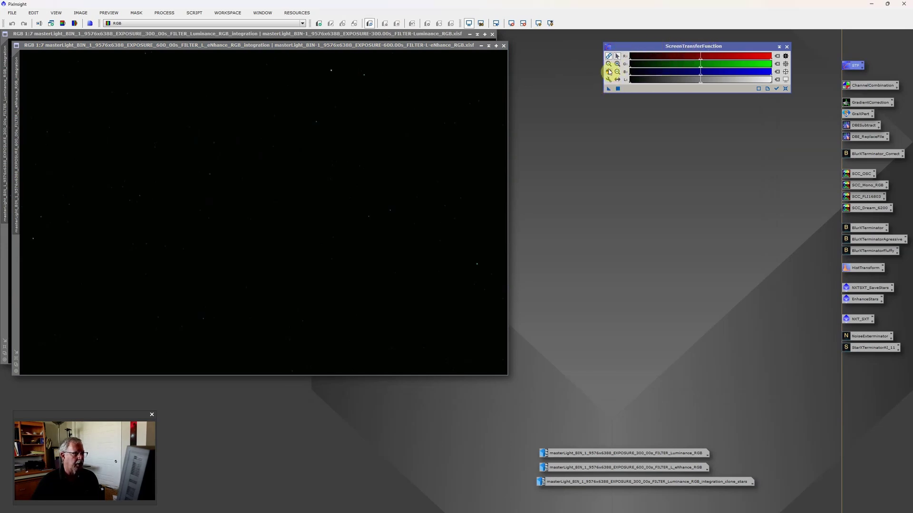
click(609, 71)
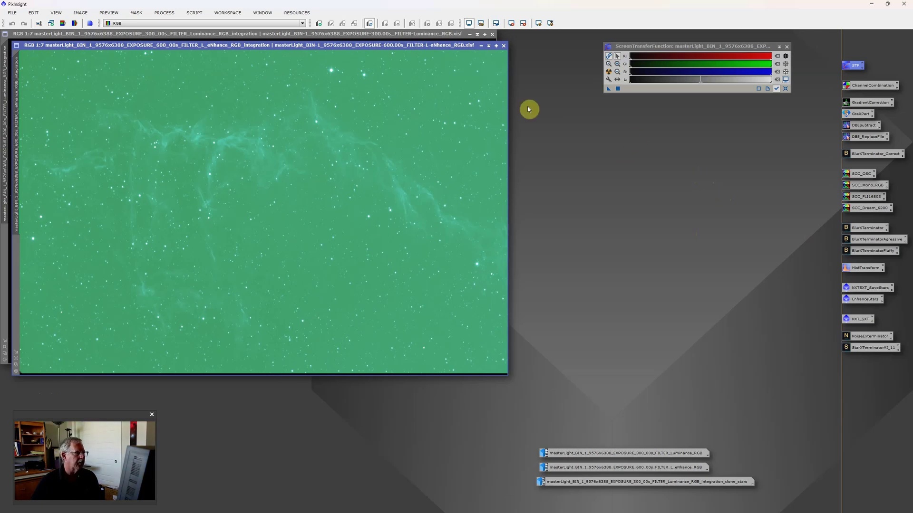
Create an image container holding the 300 s Luminance and 600 s L-eNhance RGB integration views.
right_click(666, 154)
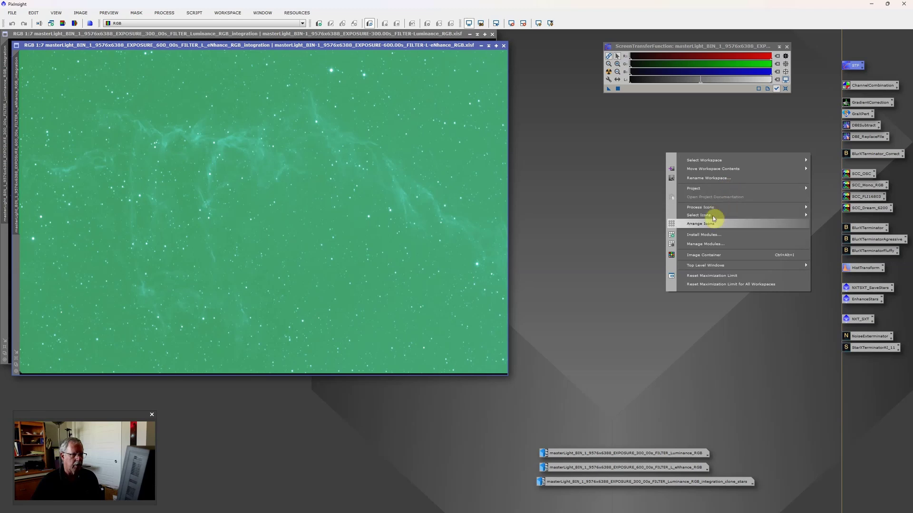
click(702, 256)
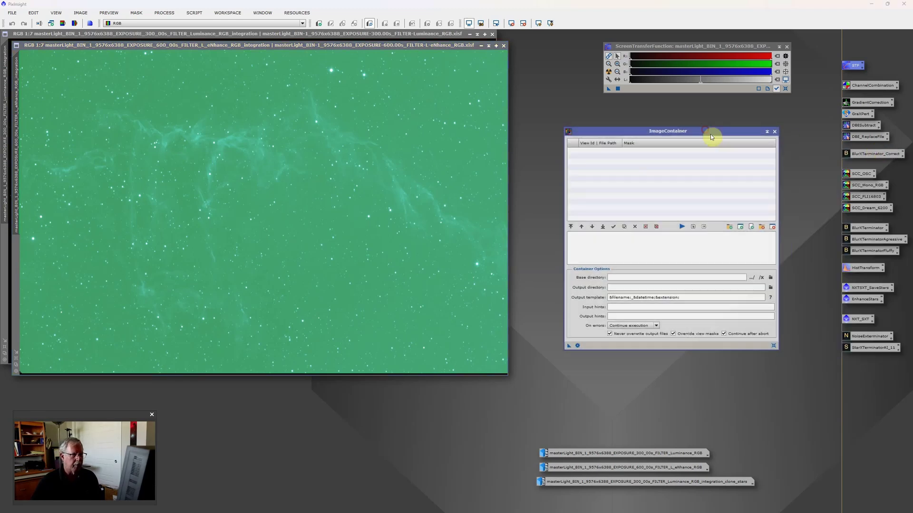
click(740, 228)
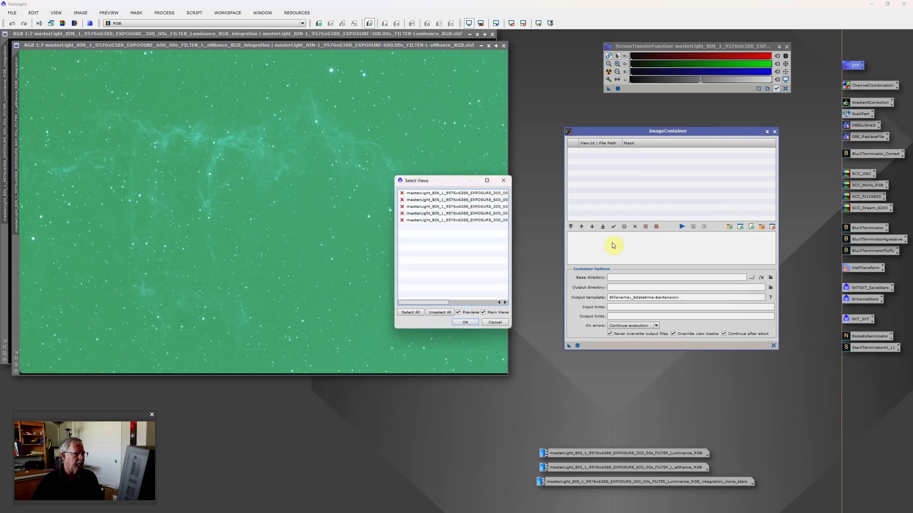
drag(518, 228, 653, 229)
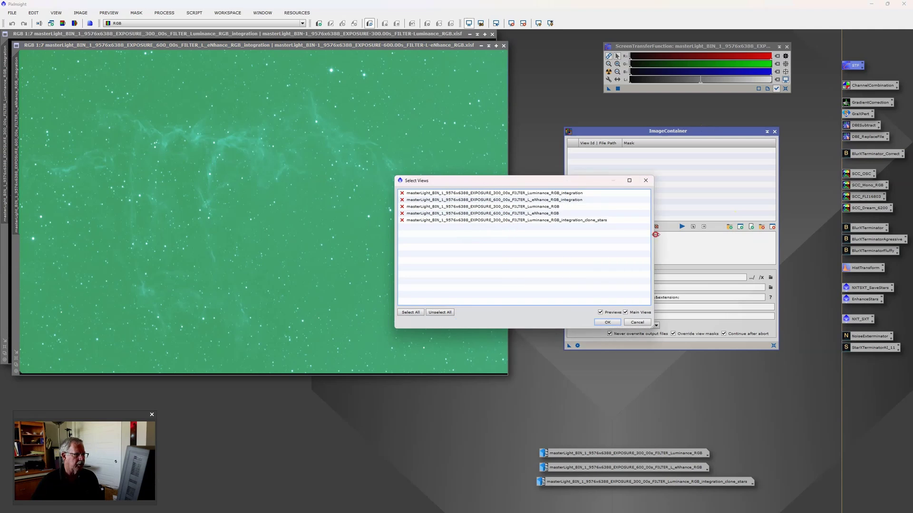
click(543, 194)
click(544, 200)
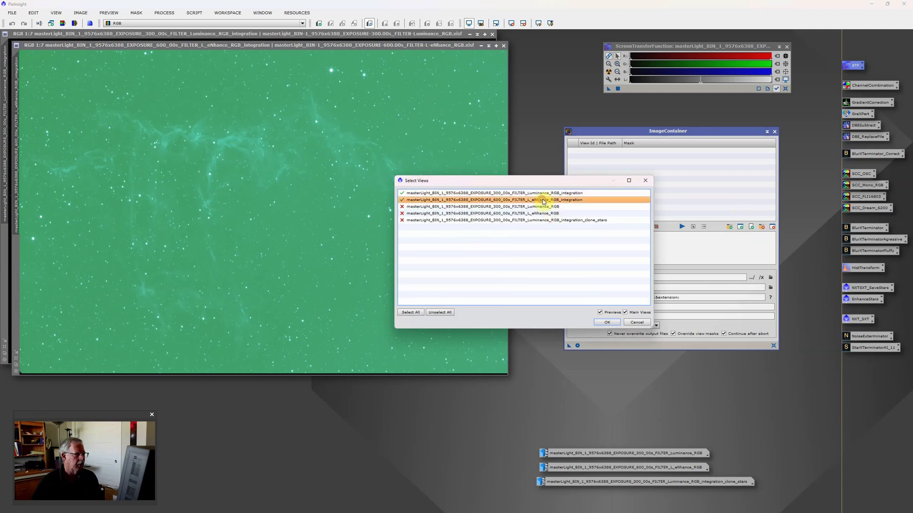
click(606, 324)
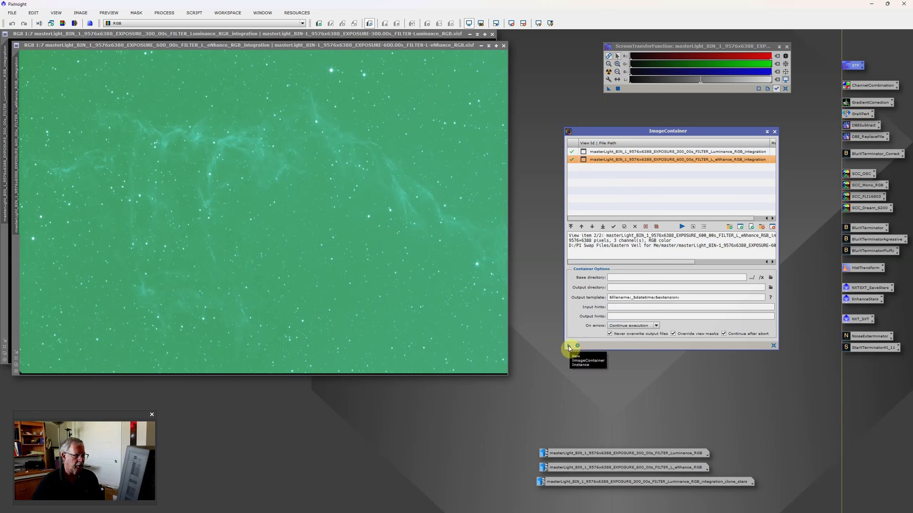
Try the saved GraXpert process on both images in the container and auto-stretch the display.
drag(568, 347, 866, 116)
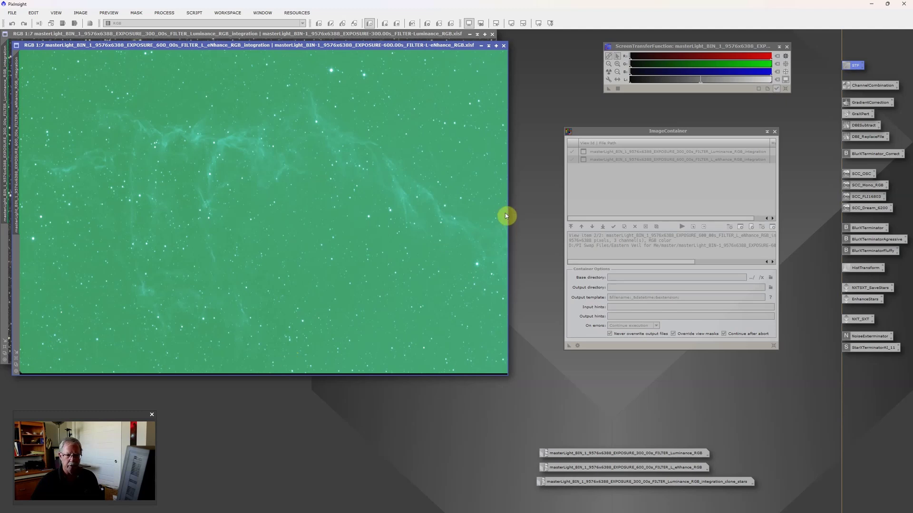
key(ctrl+a)
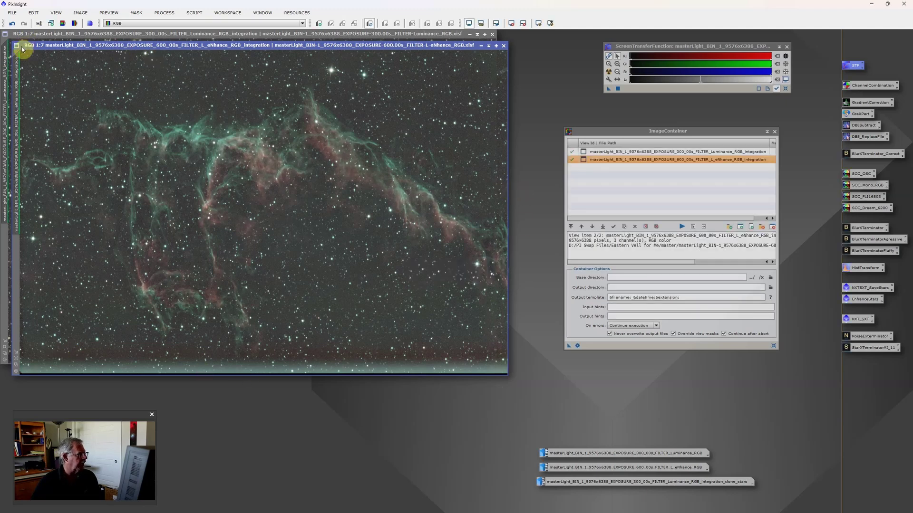
Undo the GraXpert processing on both the L-eNhance and Luminance integration images.
click(13, 24)
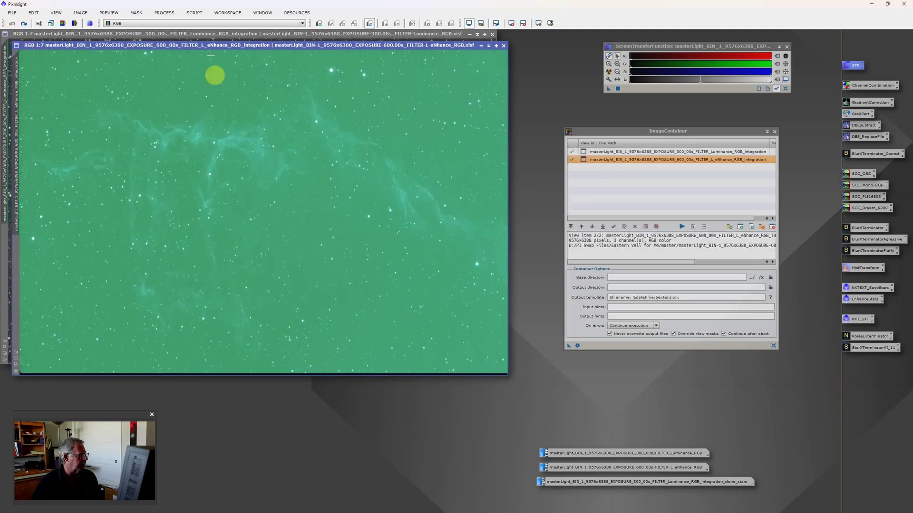
click(215, 36)
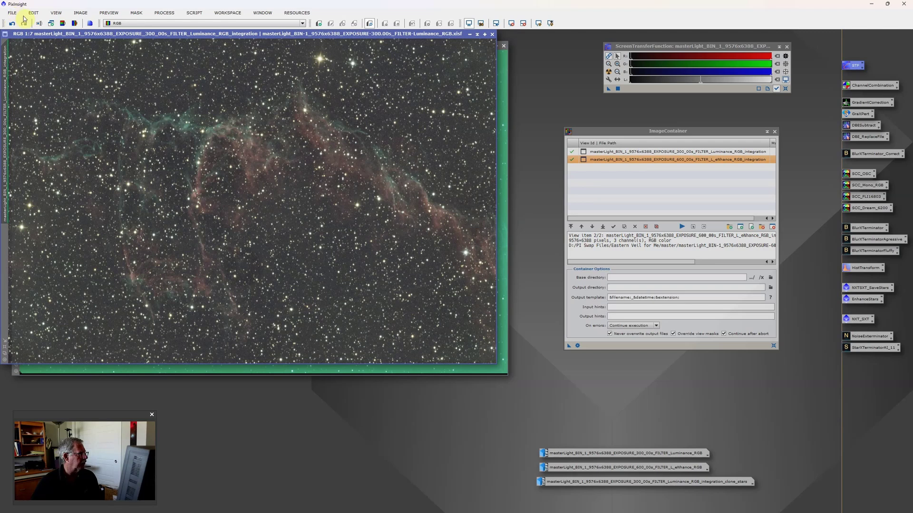
click(11, 23)
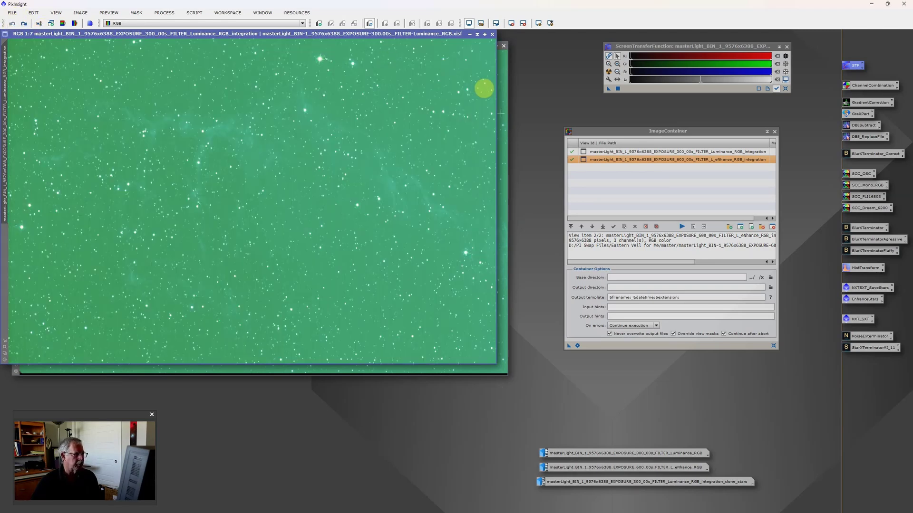
Draw a DynamicCrop region of about 9478 × 6279 px just inside the borders of the L-eNhance integration image.
click(504, 136)
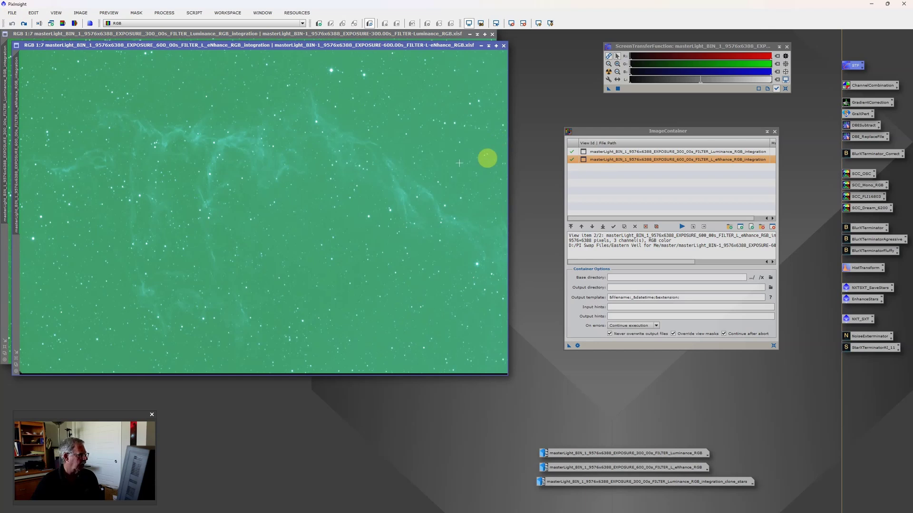
click(164, 13)
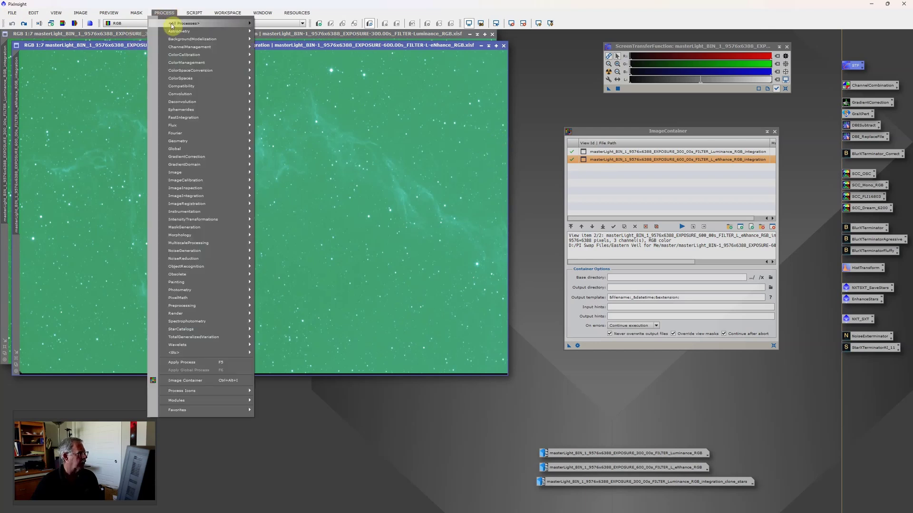
mouse_move(180, 23)
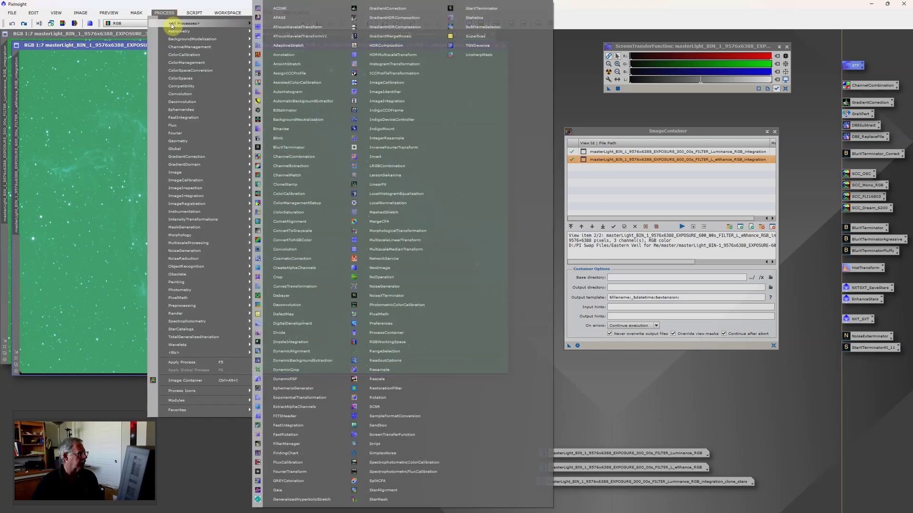
click(317, 374)
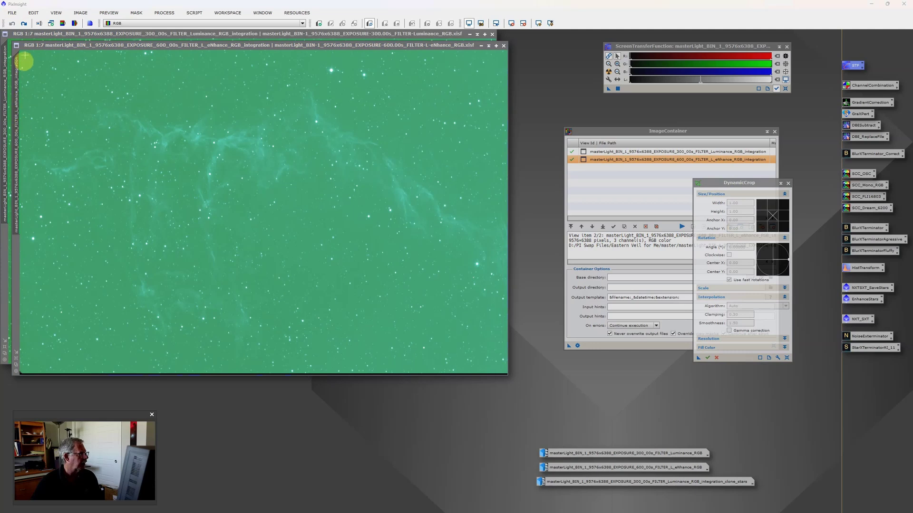
drag(23, 53, 504, 372)
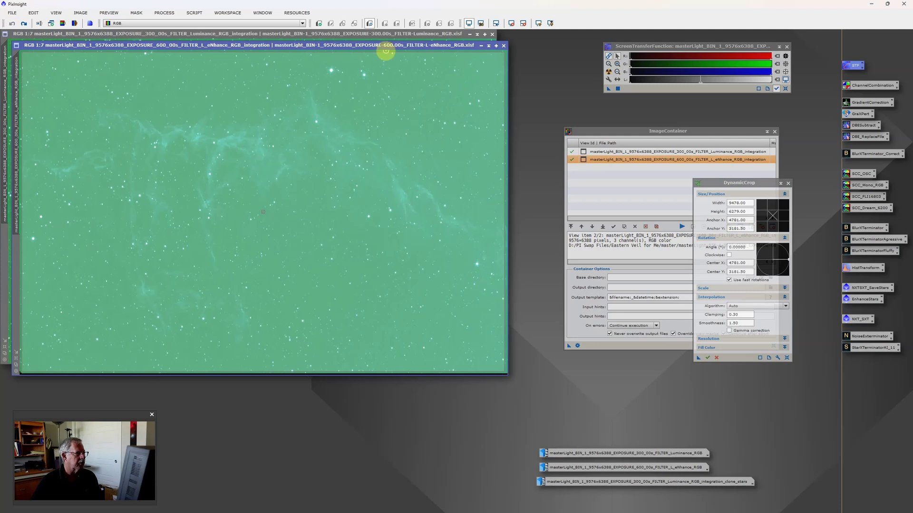
Offset the two image windows so both are accessible, and execute the crop on the L-eNhance integration image.
drag(386, 45, 375, 123)
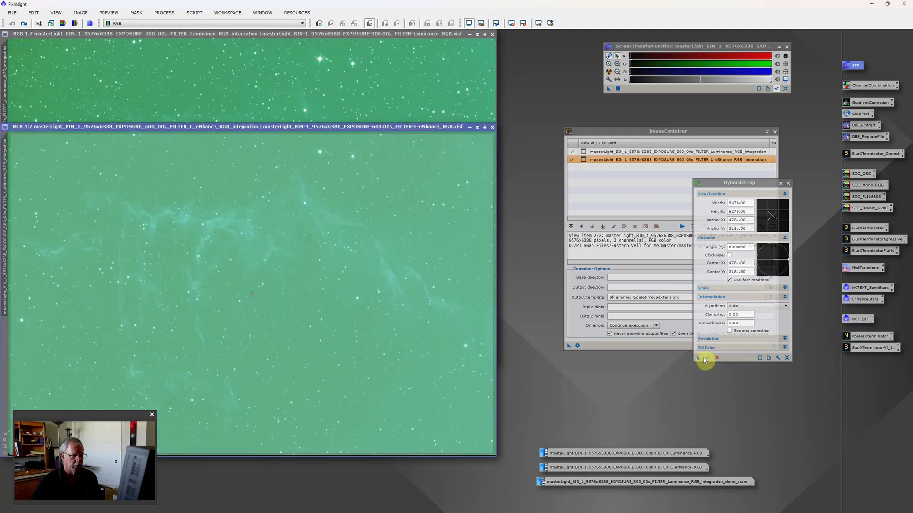
click(399, 69)
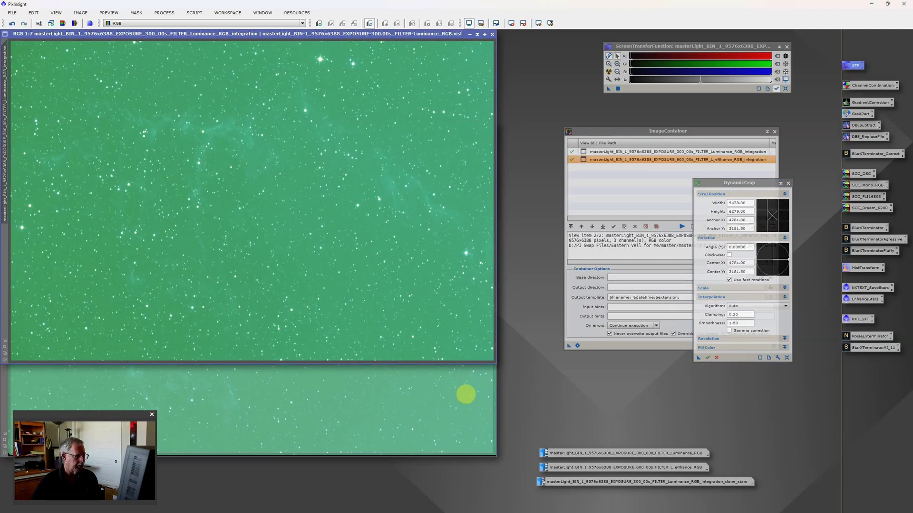
drag(387, 35, 338, 98)
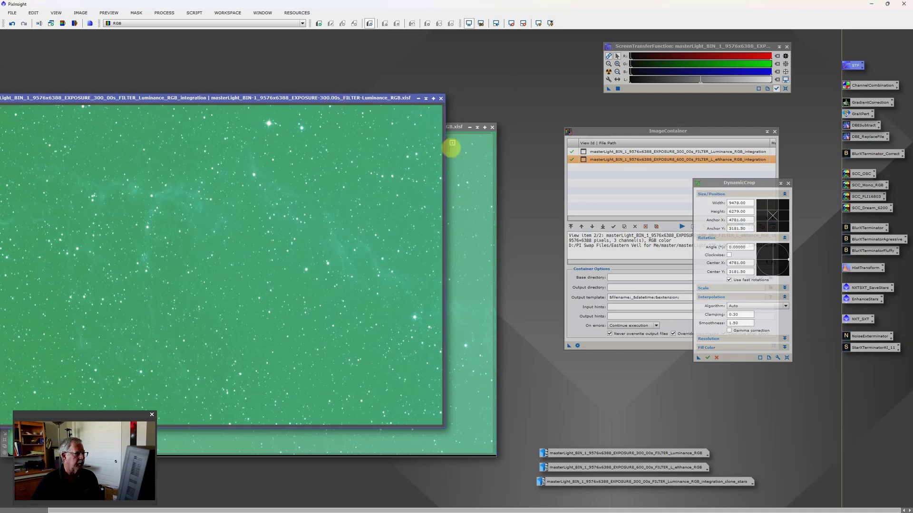
click(457, 128)
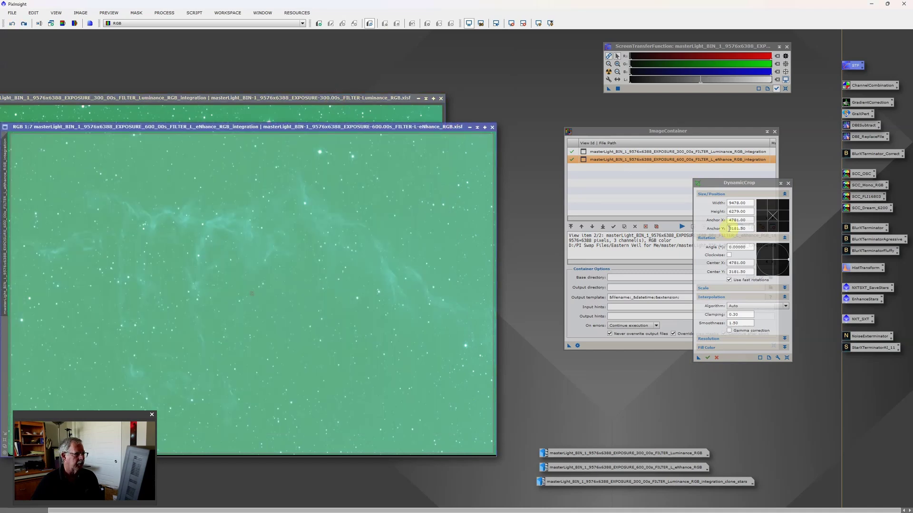
click(707, 358)
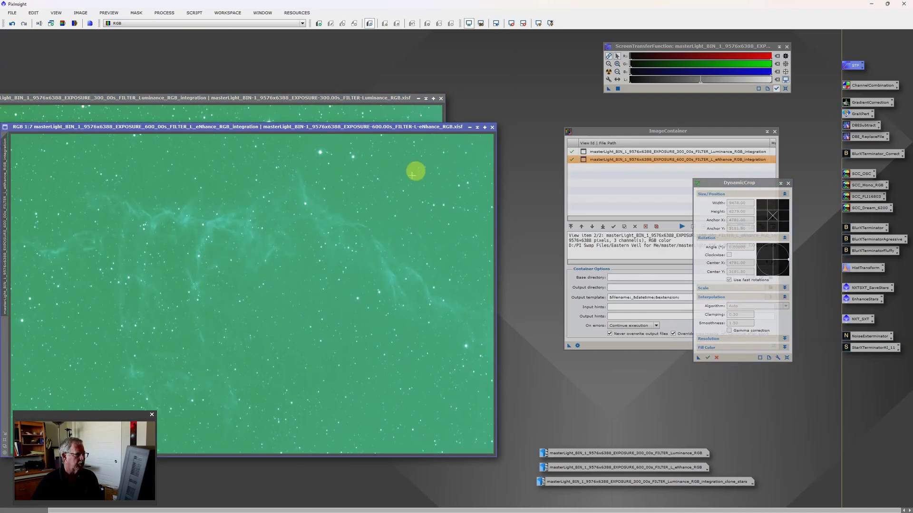
Close DynamicCrop, run the saved GraXpert process on both container images, and select the saved BlurXTerminator_Correct process.
click(790, 184)
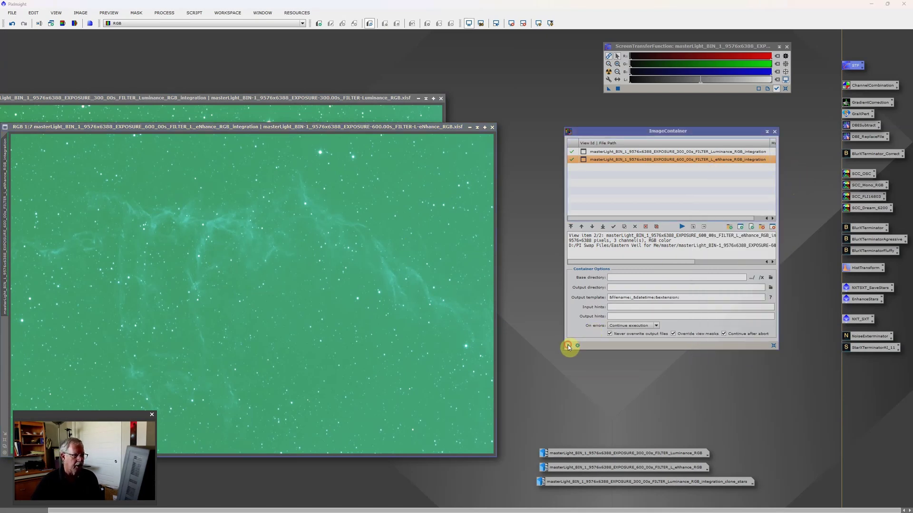
drag(728, 237, 860, 114)
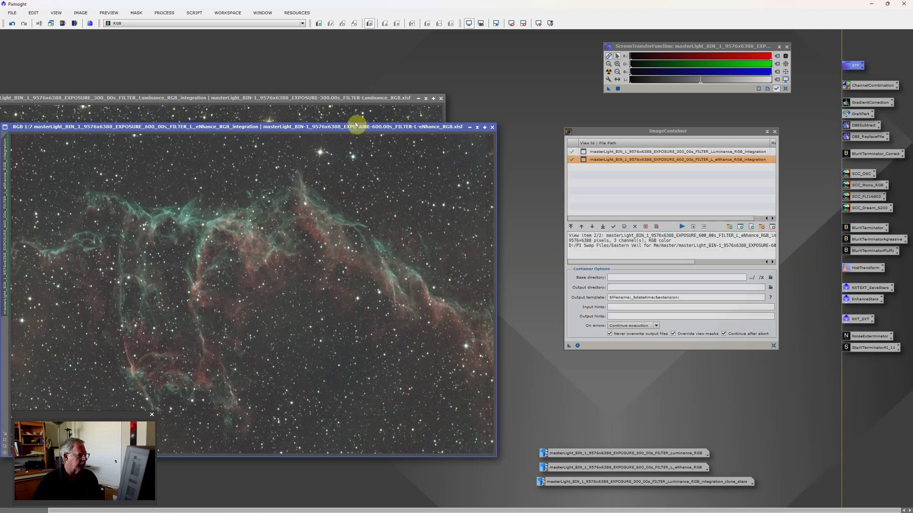
scroll(358, 194, down, 2)
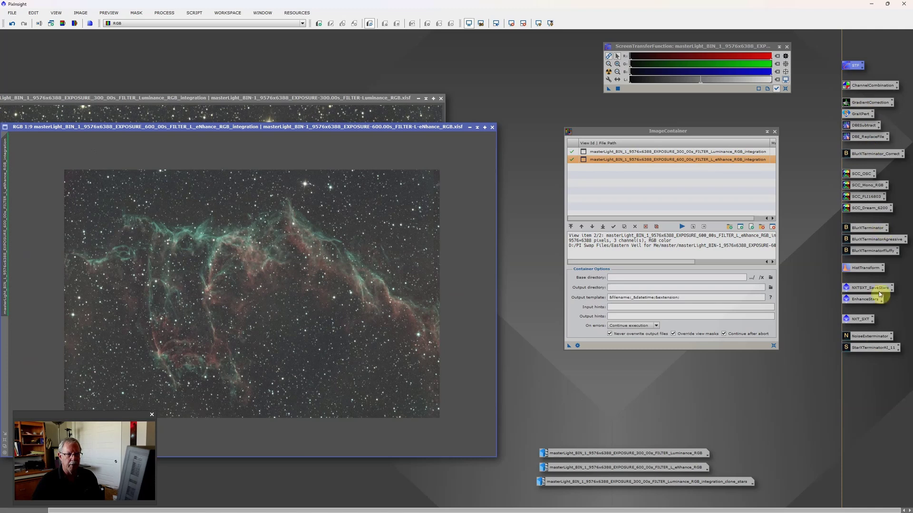
click(868, 155)
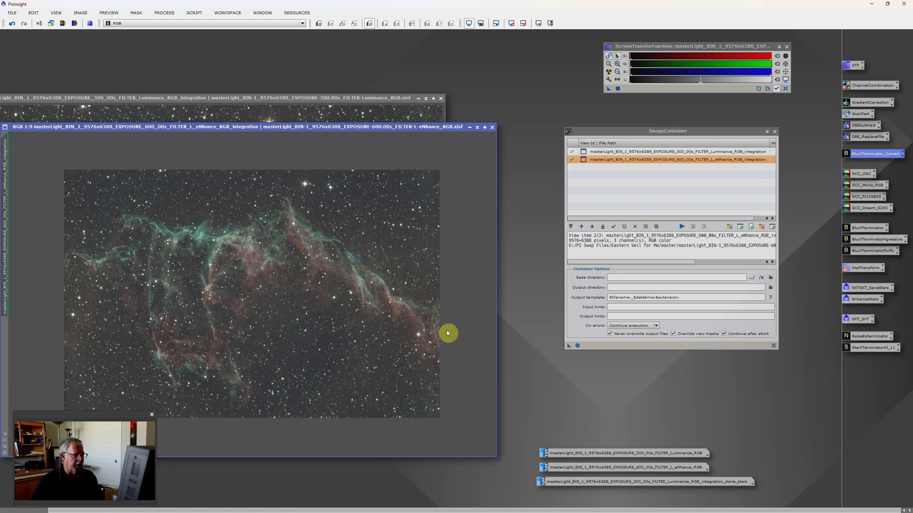
Darken the L-eNhance image's screen stretch by raising its shadows, and apply that stretch permanently through HistogramTransformation.
double_click(871, 269)
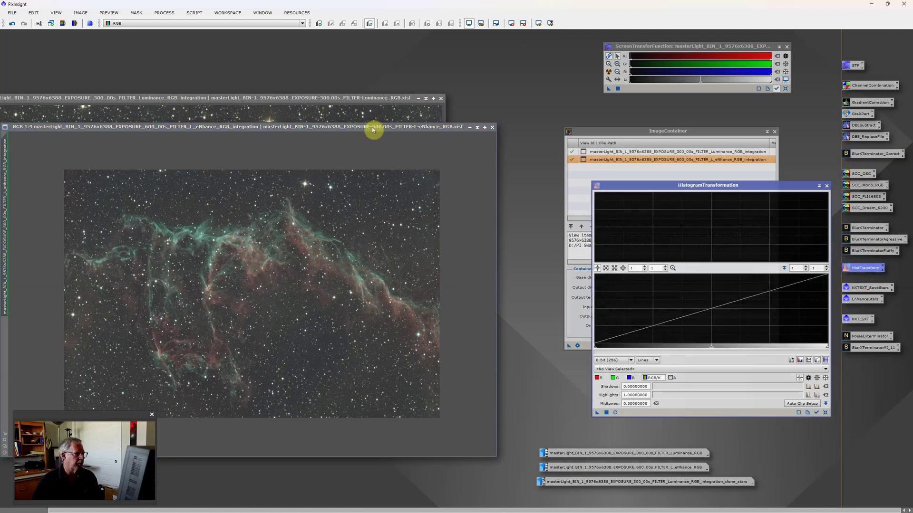
drag(373, 129, 408, 113)
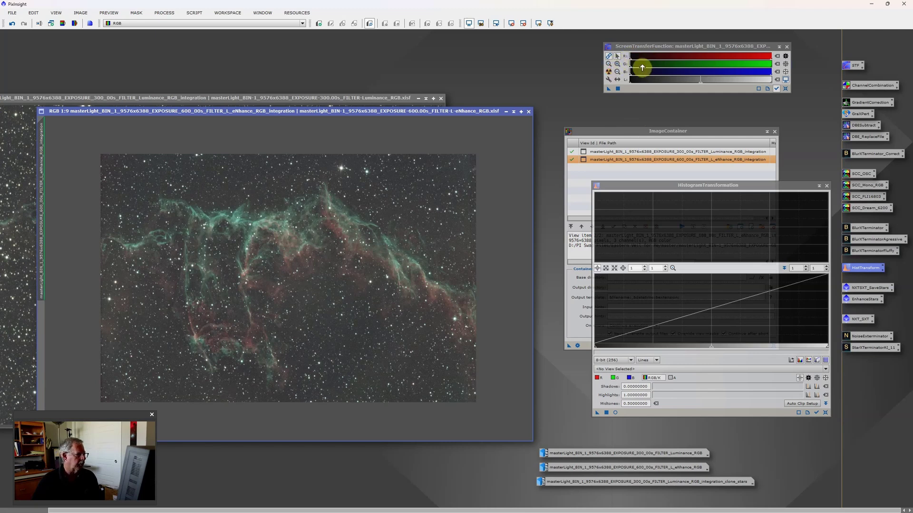
drag(644, 62, 648, 60)
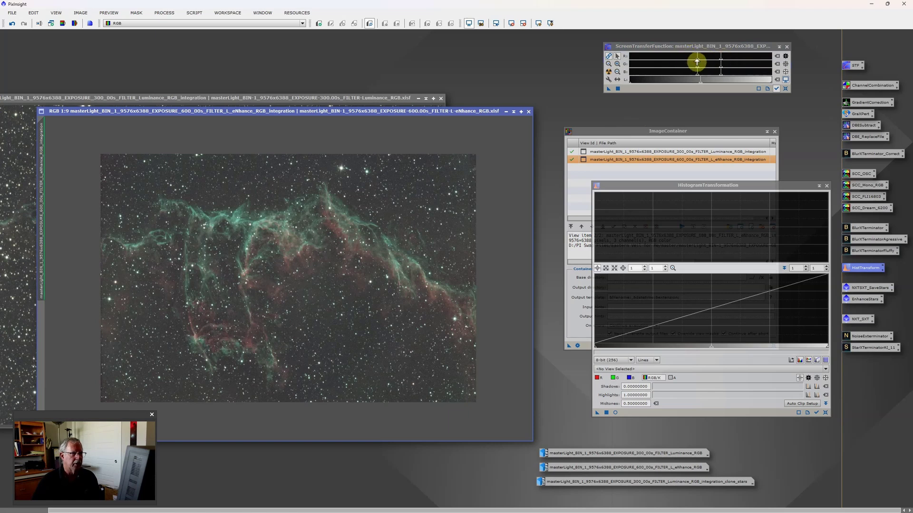
drag(697, 61, 700, 61)
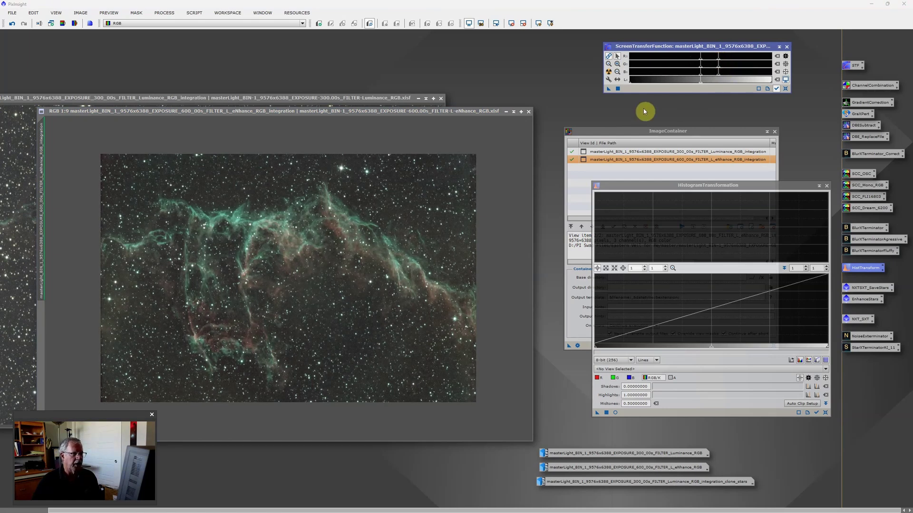
drag(609, 89, 668, 417)
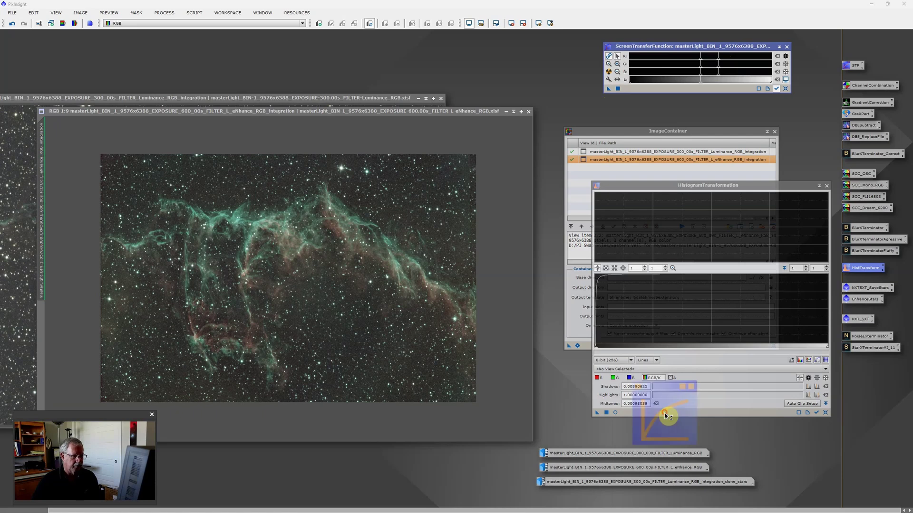
click(606, 413)
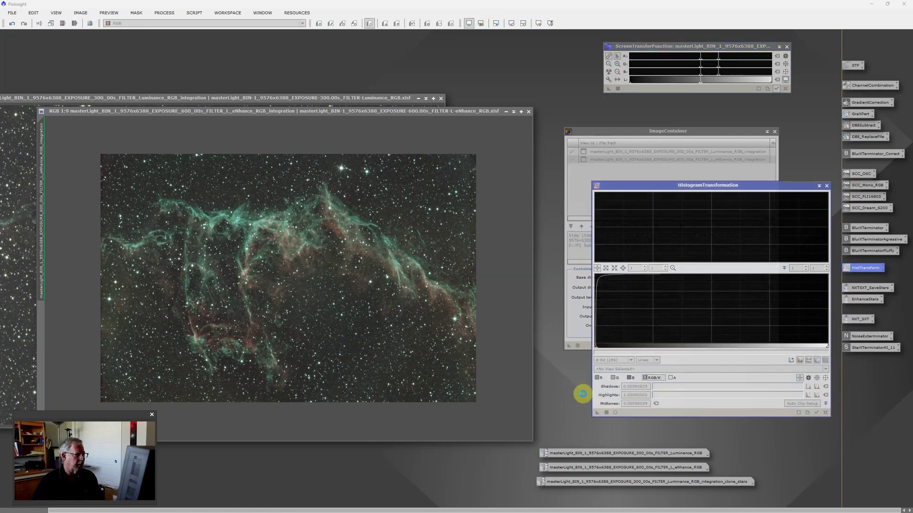
Bring the Luminance integration image forward, duplicate it, and move the clone so both windows stay accessible.
click(331, 98)
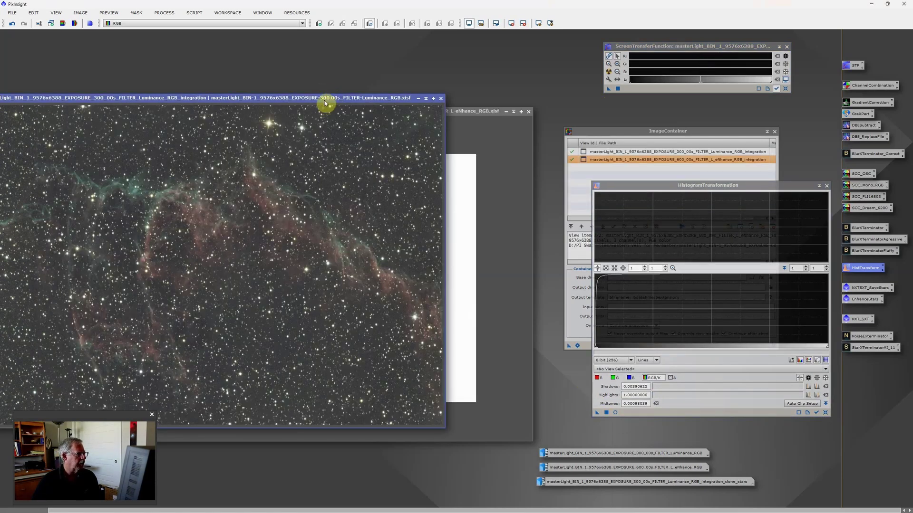
drag(324, 101, 412, 69)
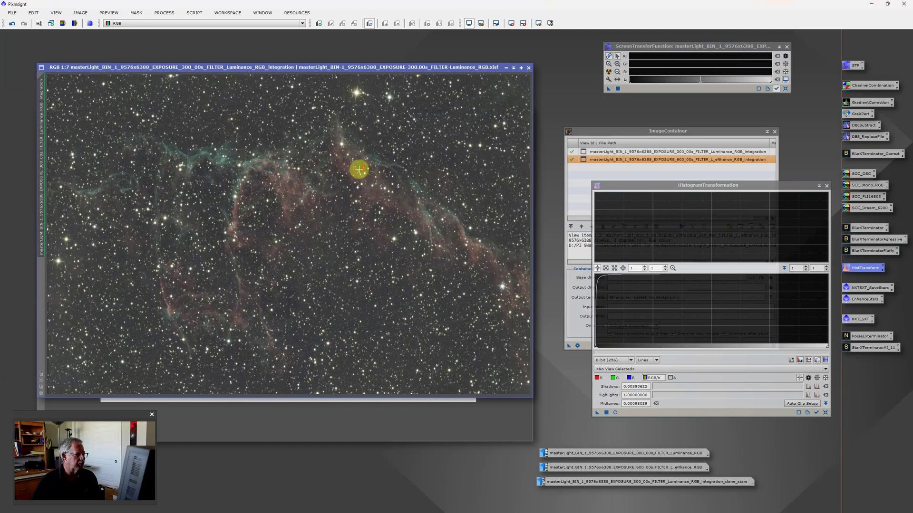
scroll(359, 170, down, 2)
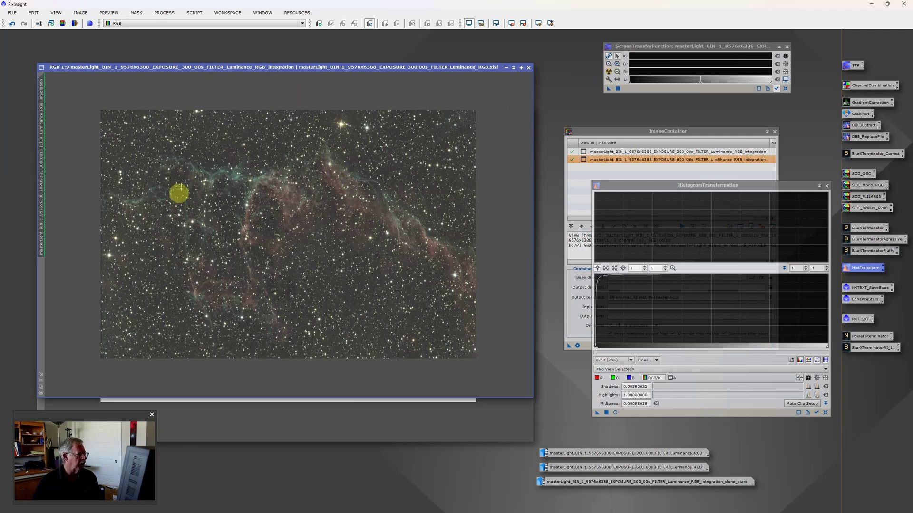
right_click(315, 178)
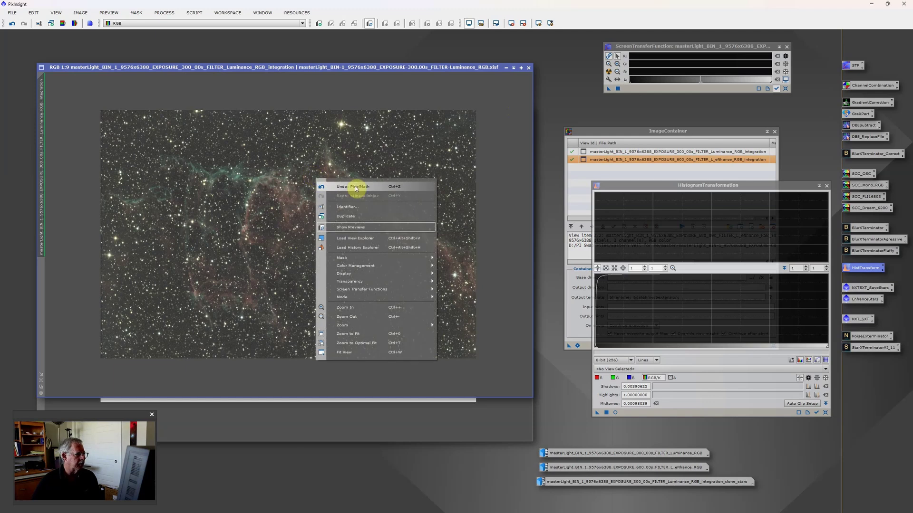
click(350, 217)
mouse_move(369, 181)
mouse_down()
mouse_move(304, 83)
mouse_move(293, 47)
mouse_up()
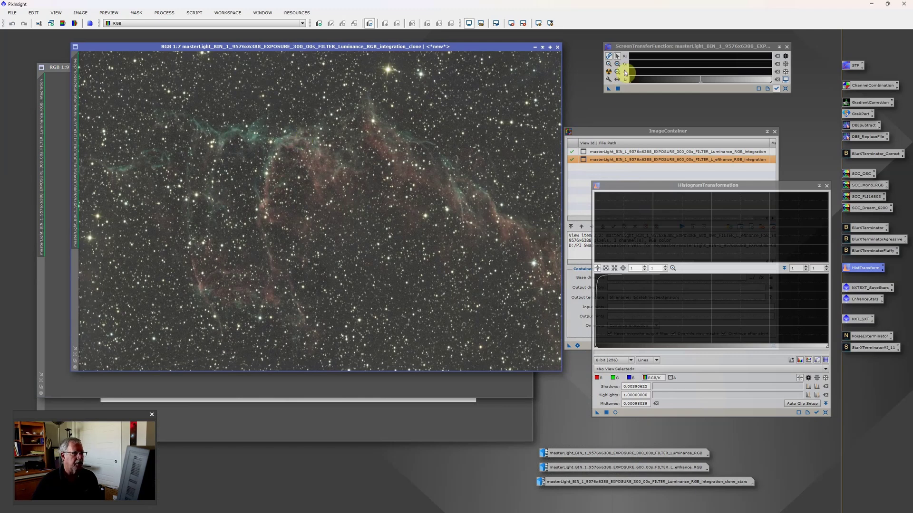
Reduce the Luminance clone's screen stretch so mainly the stars show, and transfer it to HistogramTransformation.
click(608, 71)
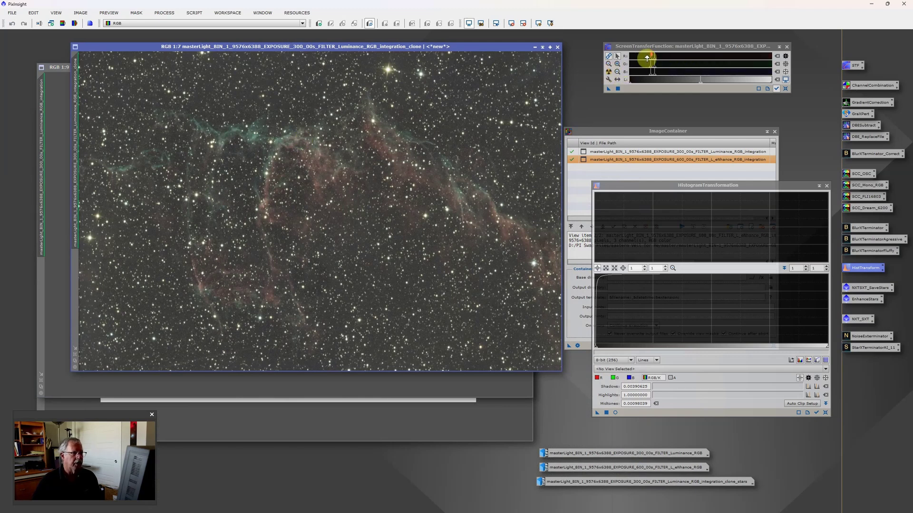
drag(654, 60, 668, 61)
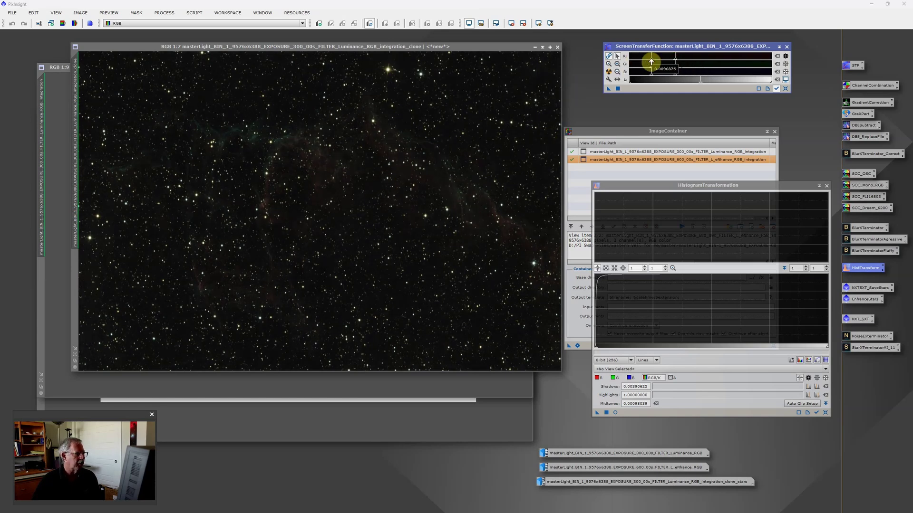
drag(651, 61, 648, 61)
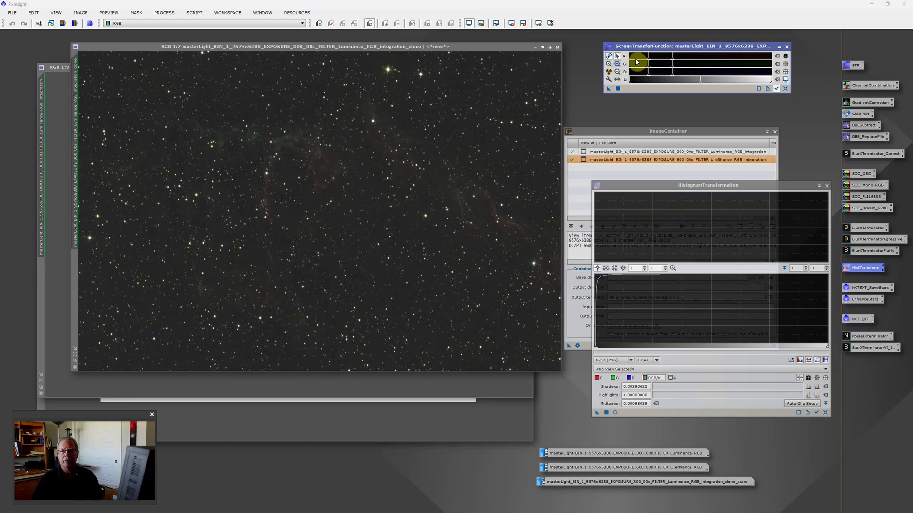
scroll(432, 216, down, 2)
scroll(427, 198, up, 4)
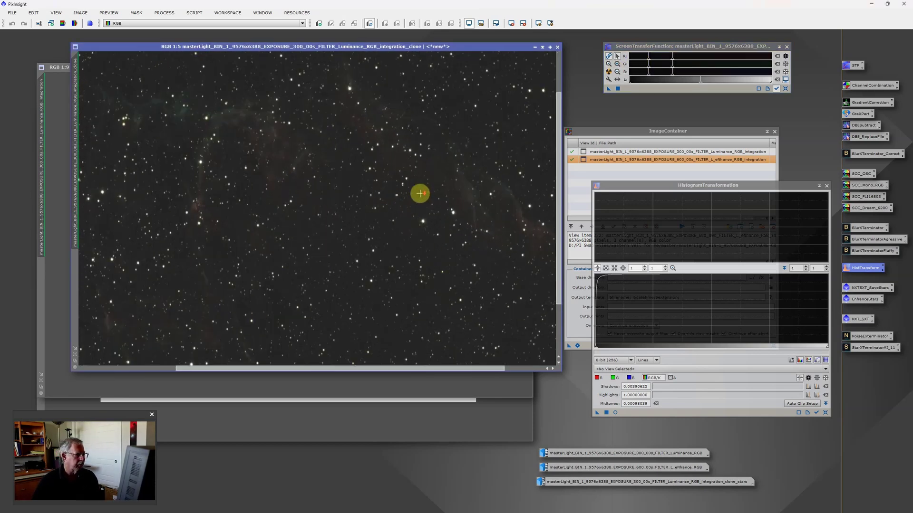
scroll(412, 182, down, 5)
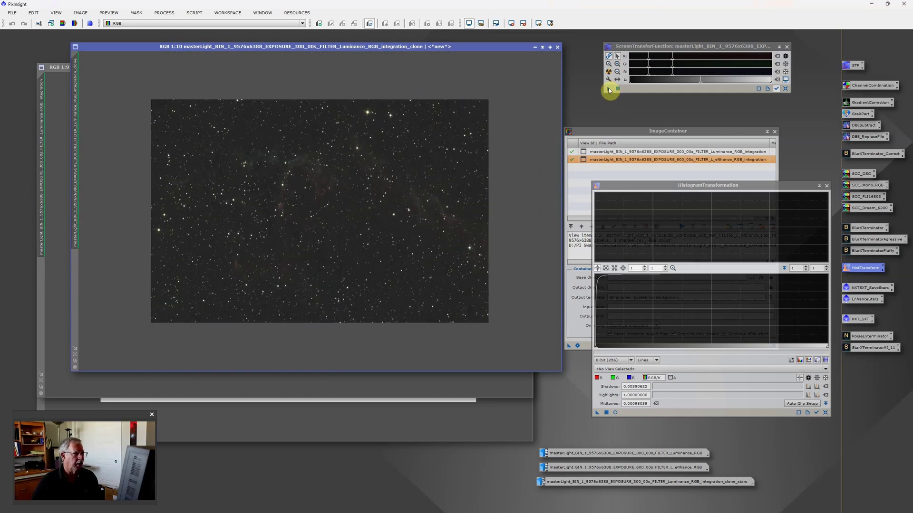
drag(609, 91, 507, 386)
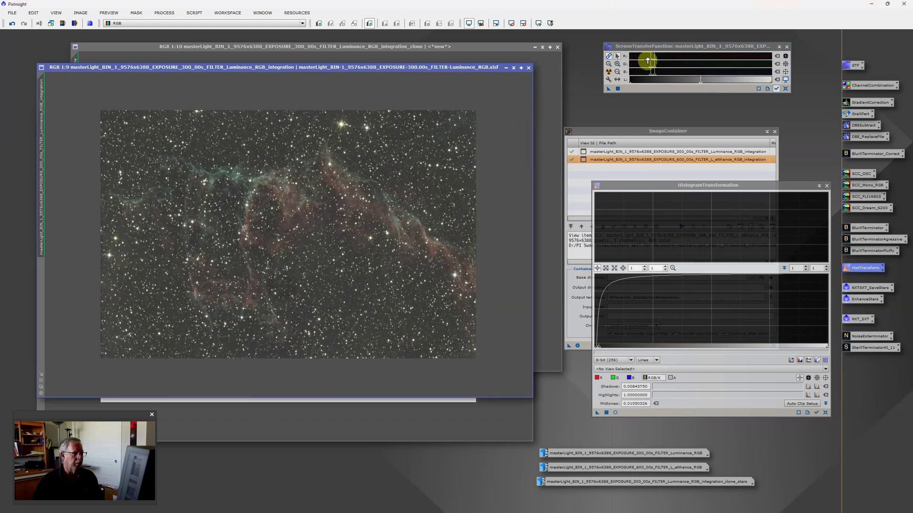
Darken the original Luminance integration image's screen stretch by raising its shadows, and apply it permanently through HistogramTransformation.
mouse_move(648, 61)
mouse_down()
mouse_move(734, 67)
mouse_move(708, 59)
mouse_move(726, 61)
mouse_up()
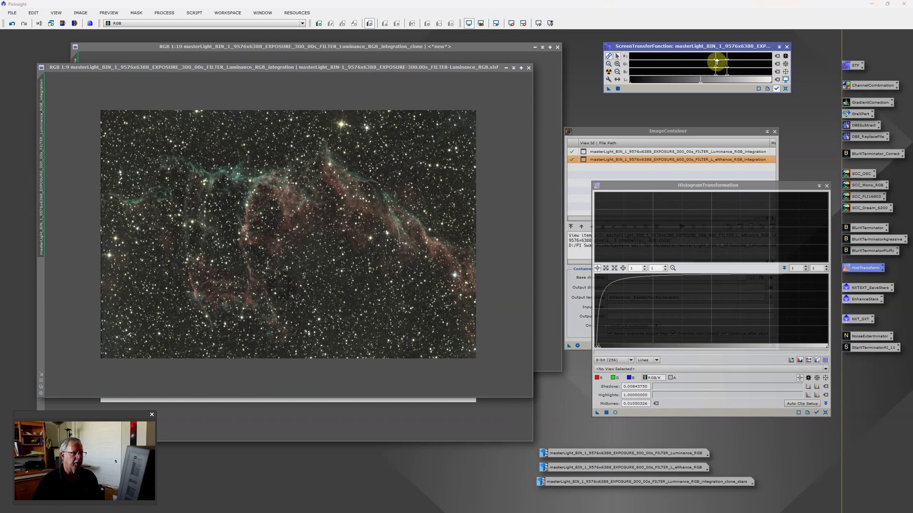
drag(609, 89, 664, 409)
click(607, 413)
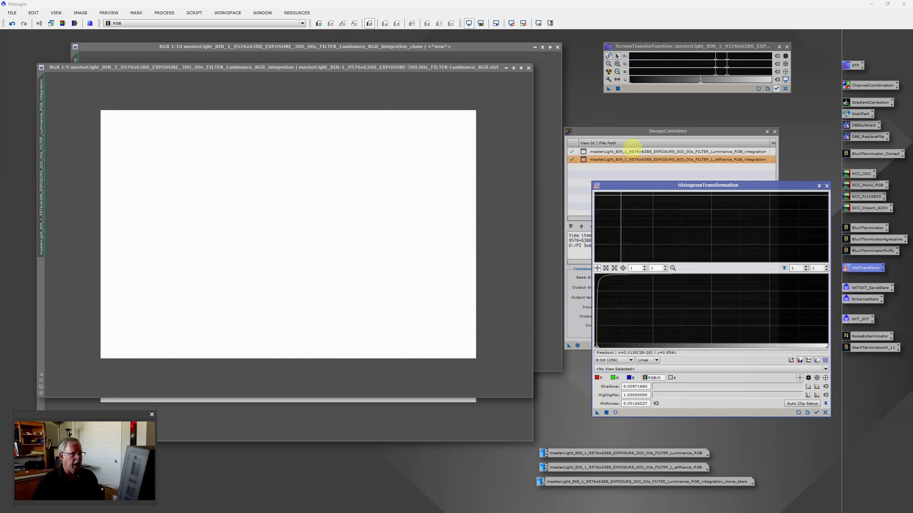
Add the Luminance integration clone as a third view in the ImageContainer, and close the container.
drag(635, 132, 528, 113)
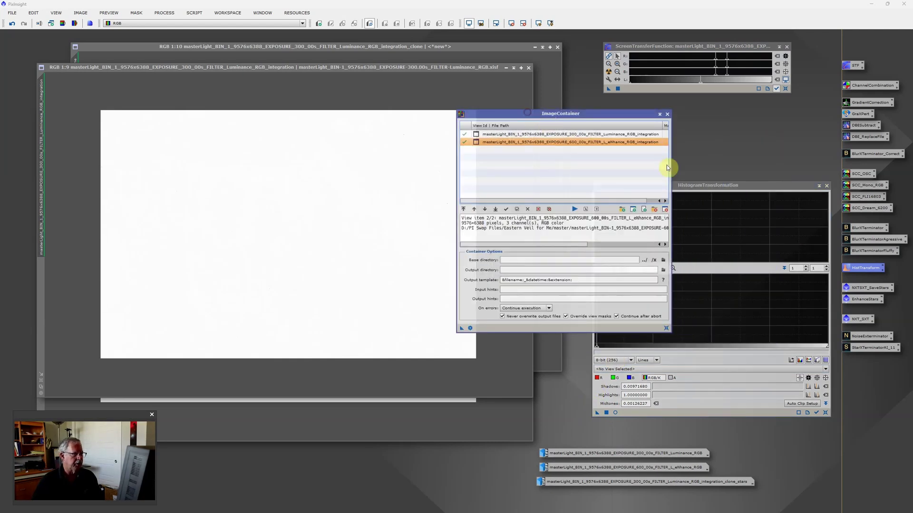
click(635, 211)
click(456, 227)
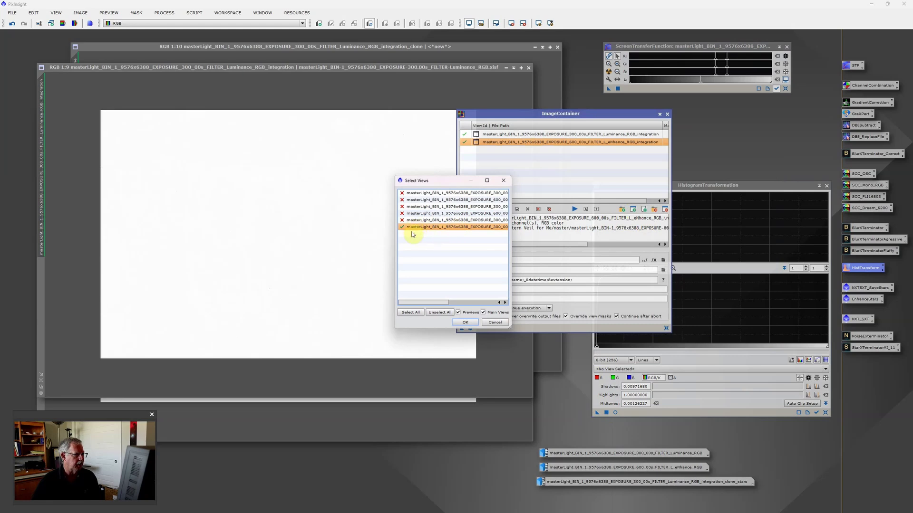
click(461, 323)
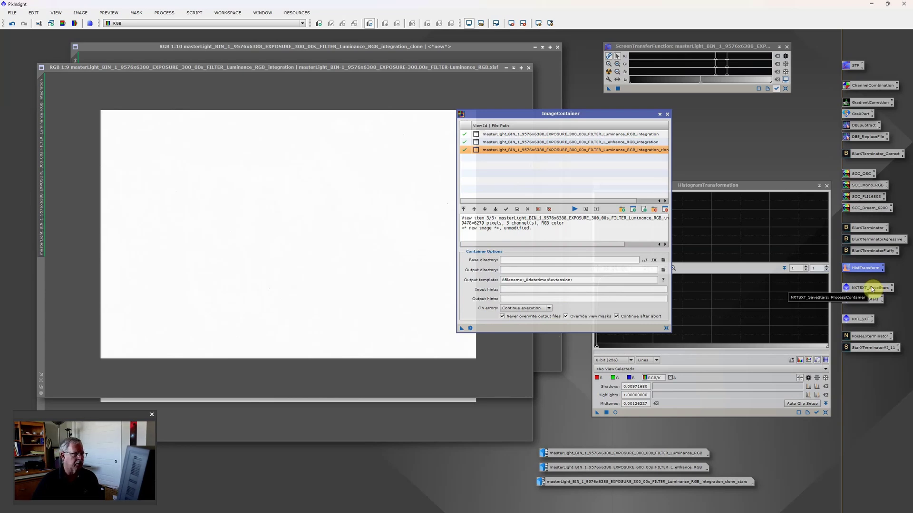
click(667, 115)
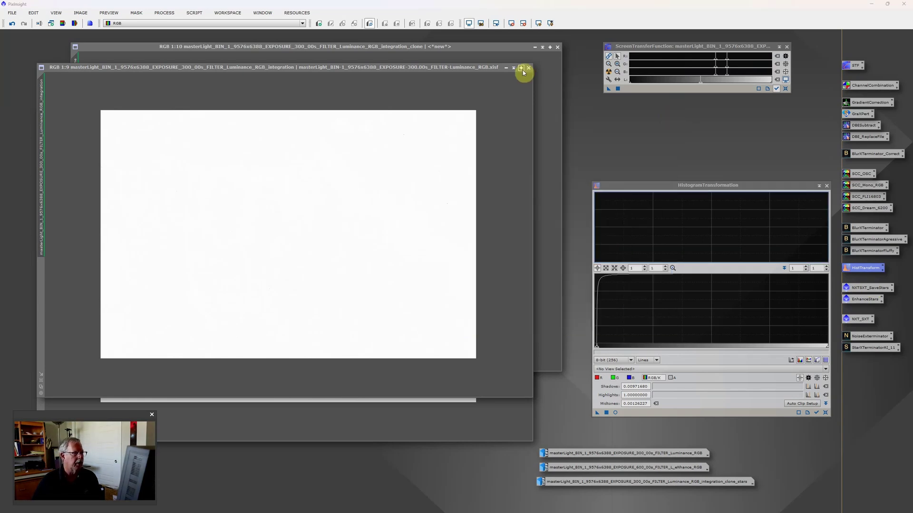
Iconize the Luminance, Luminance clone and L-eNhance integration images, and move the three icons together to the lower workspace.
click(507, 68)
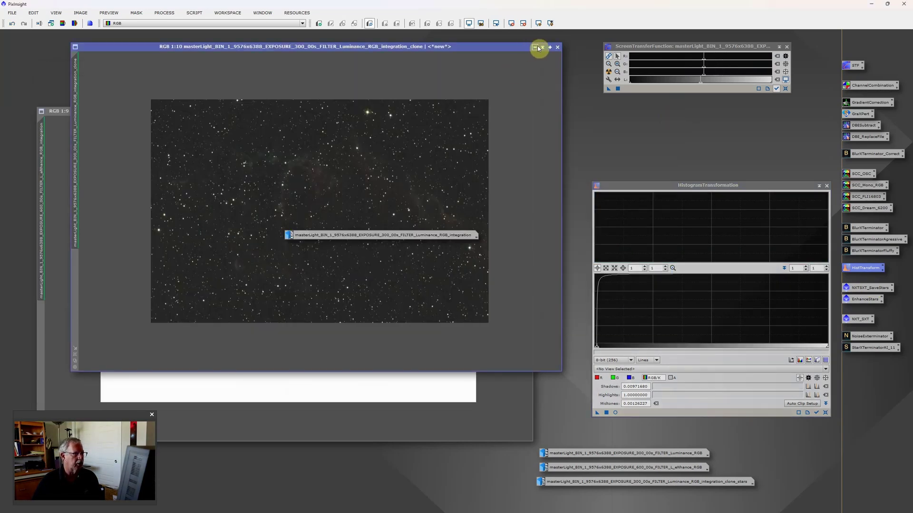
click(491, 79)
click(506, 112)
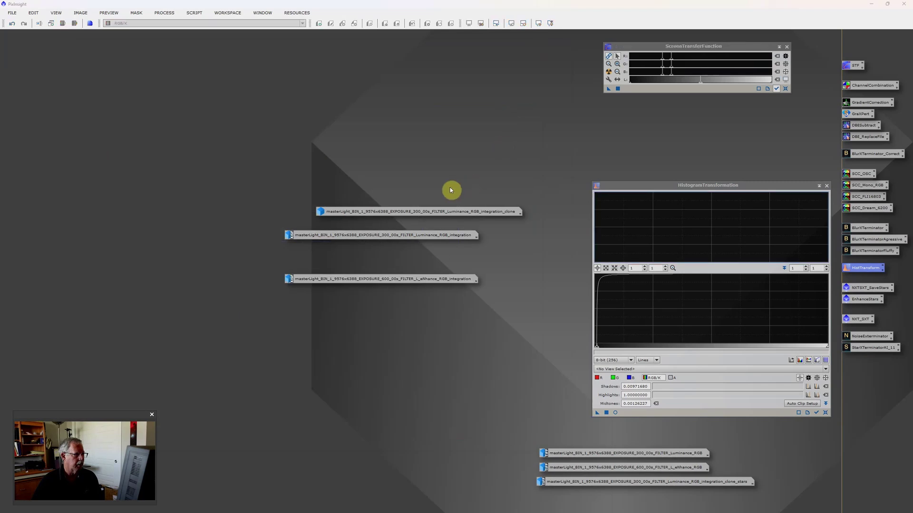
drag(430, 182, 430, 306)
drag(413, 210, 386, 415)
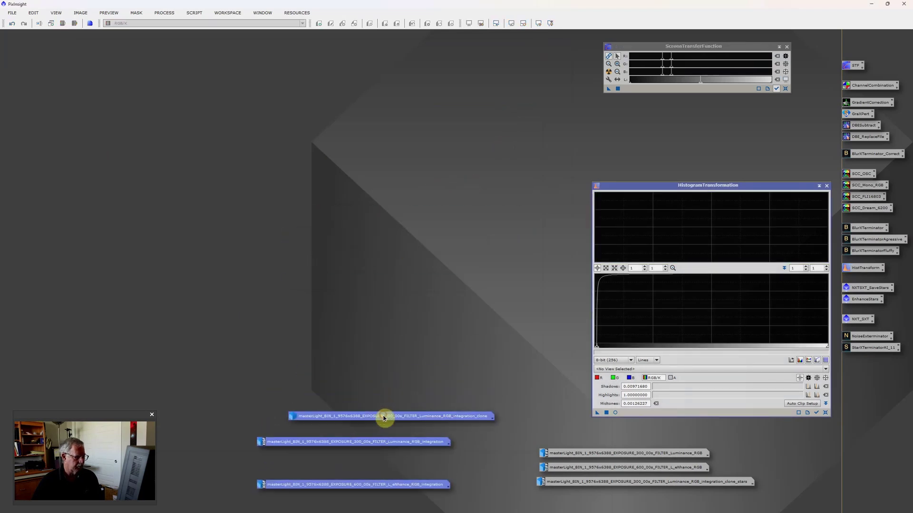
Open the already processed starless Luminance image, starless L-eNhance image and stars-only Luminance image for viewing.
double_click(586, 453)
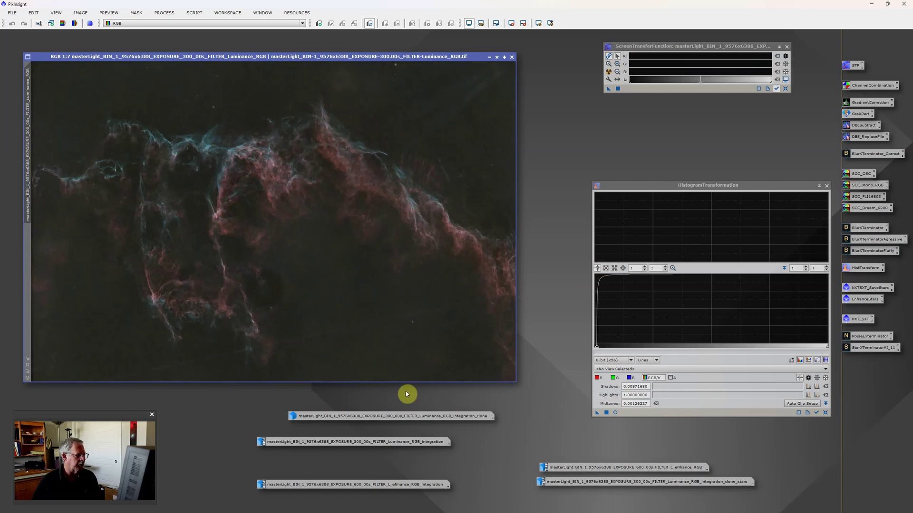
double_click(607, 467)
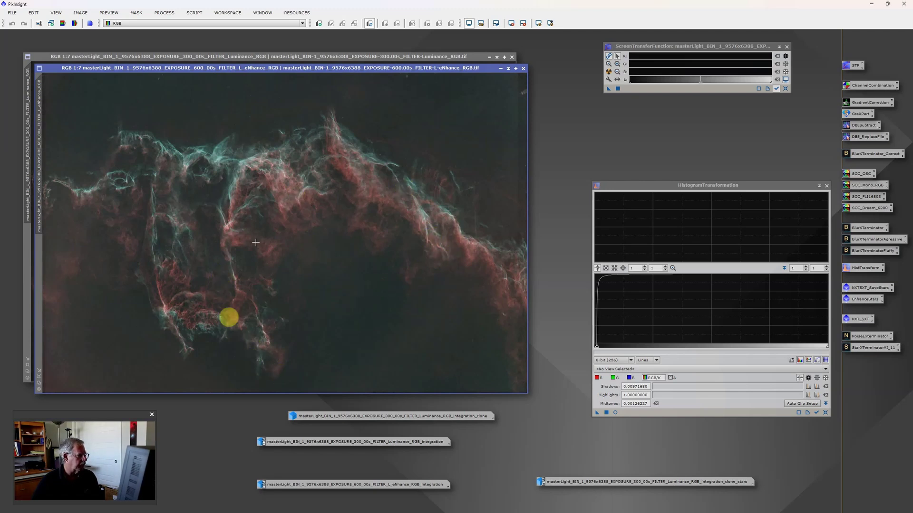
double_click(707, 485)
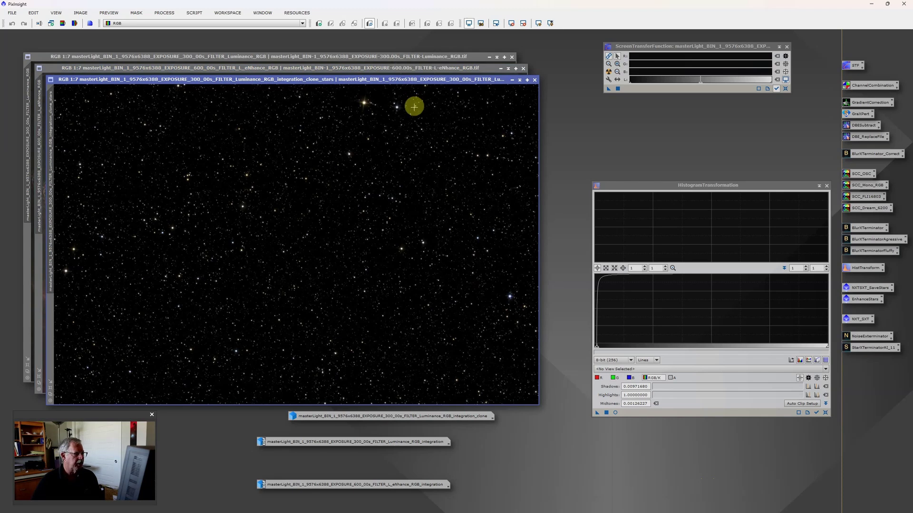
Switch to Photoshop and start the Load Files into Stack script.
mouse_move(477, 511)
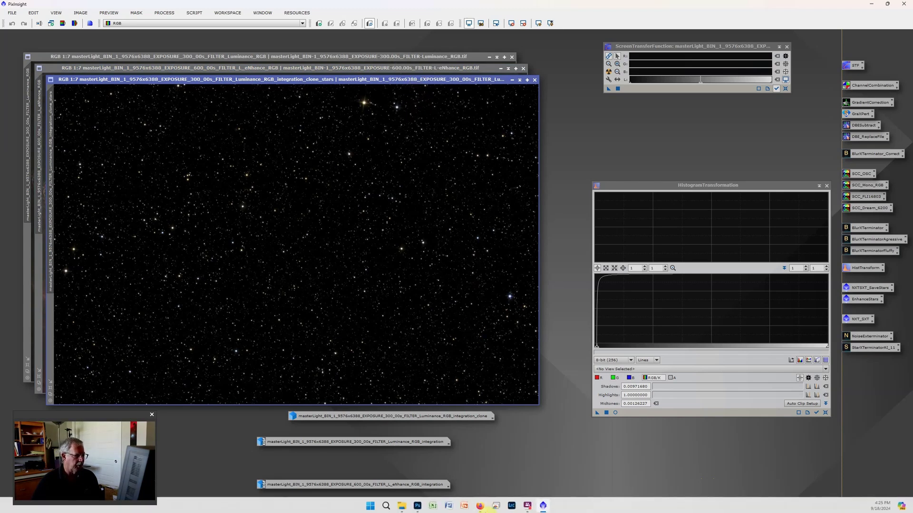
mouse_move(416, 507)
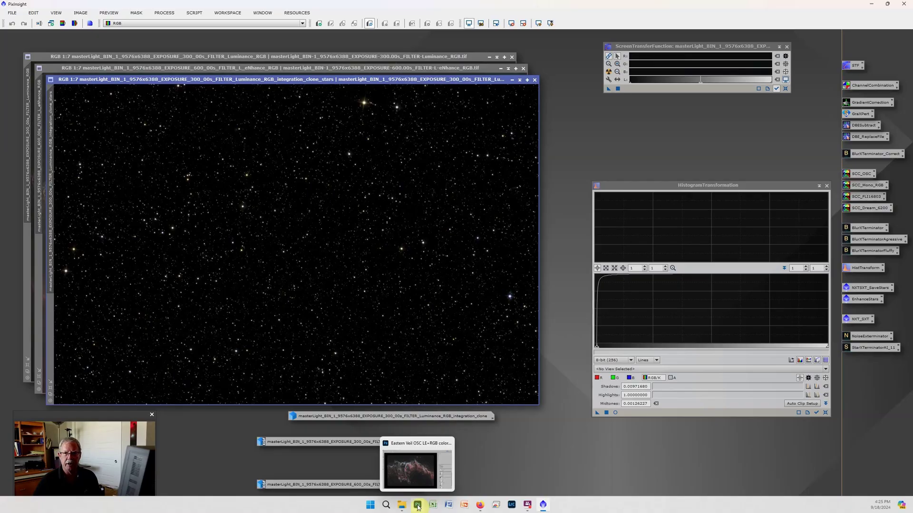
click(417, 508)
scroll(485, 320, down, 3)
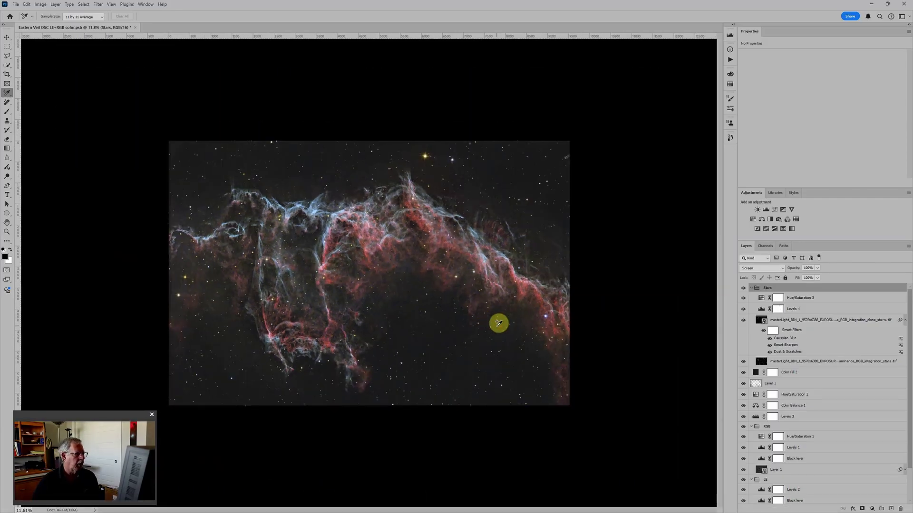
click(16, 5)
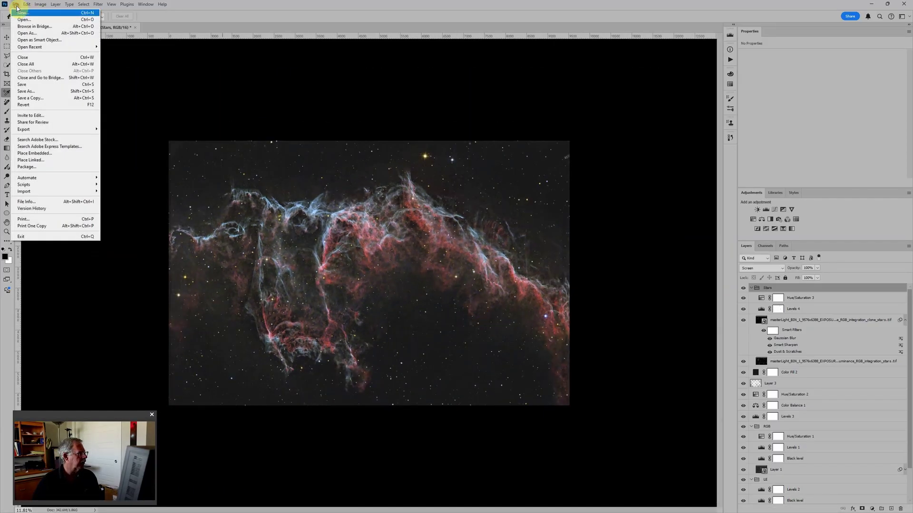
mouse_move(38, 177)
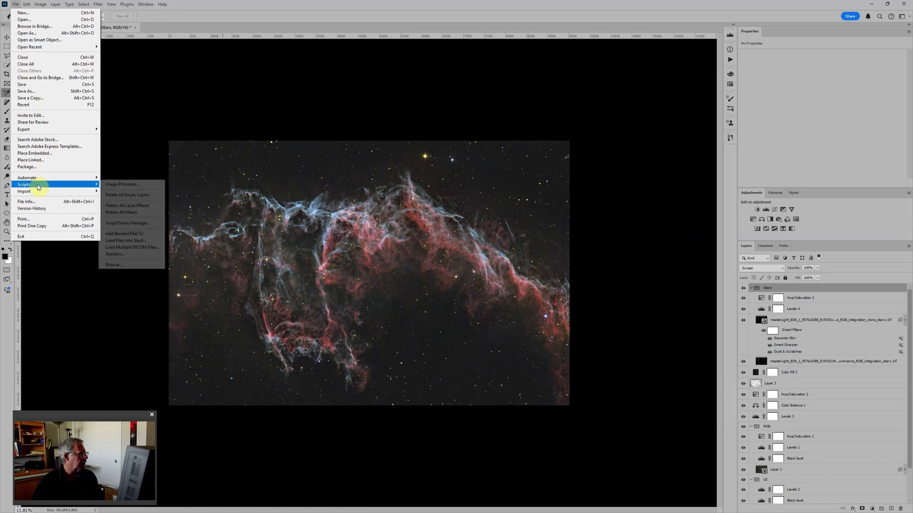
click(138, 240)
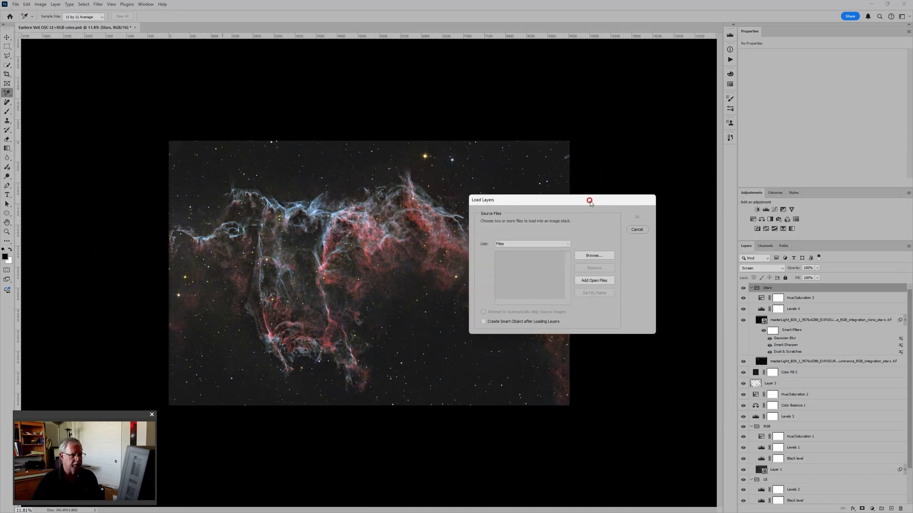
Browse for source files in the Eastern Veil for Me folder, under Astro and NUC1 Data on the DATA (D:) drive.
click(603, 255)
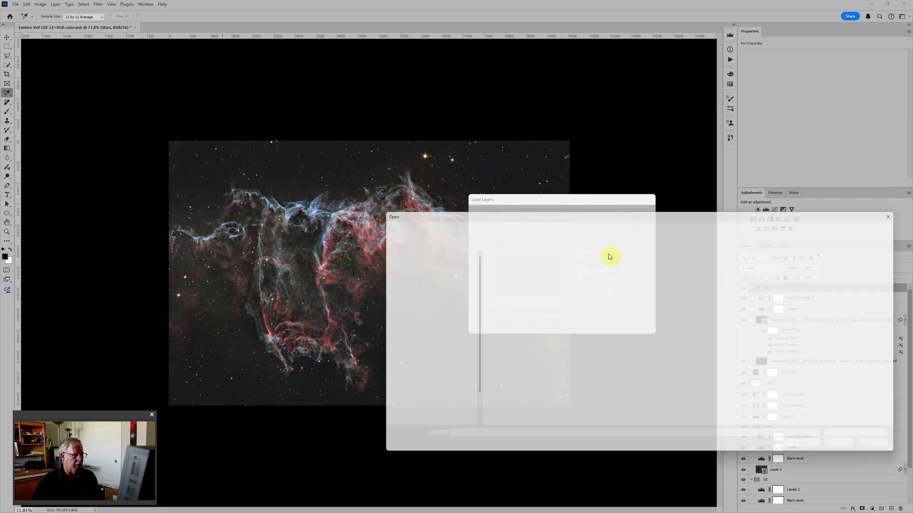
click(418, 388)
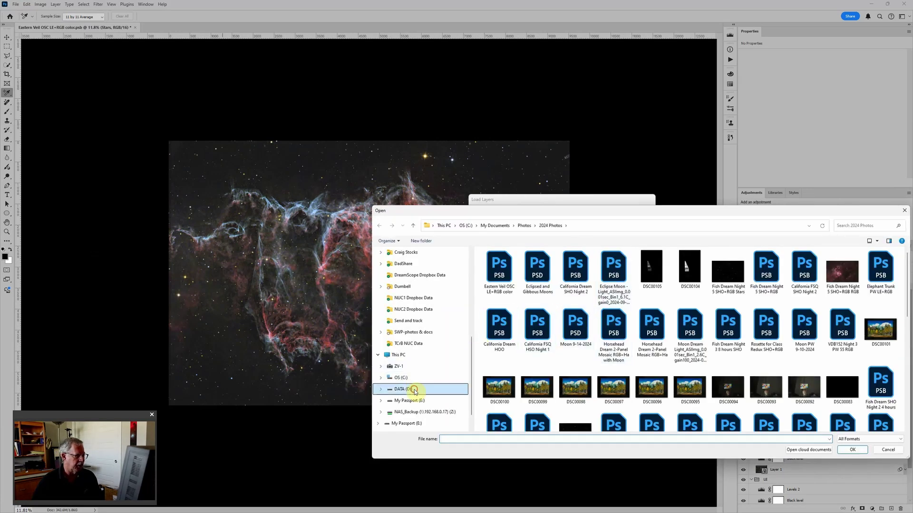
double_click(509, 261)
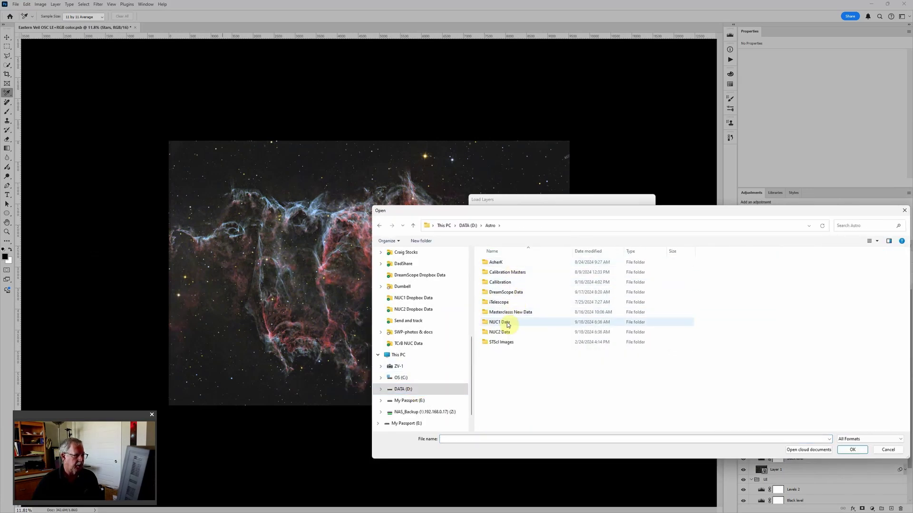
double_click(501, 322)
scroll(521, 375, down, 1)
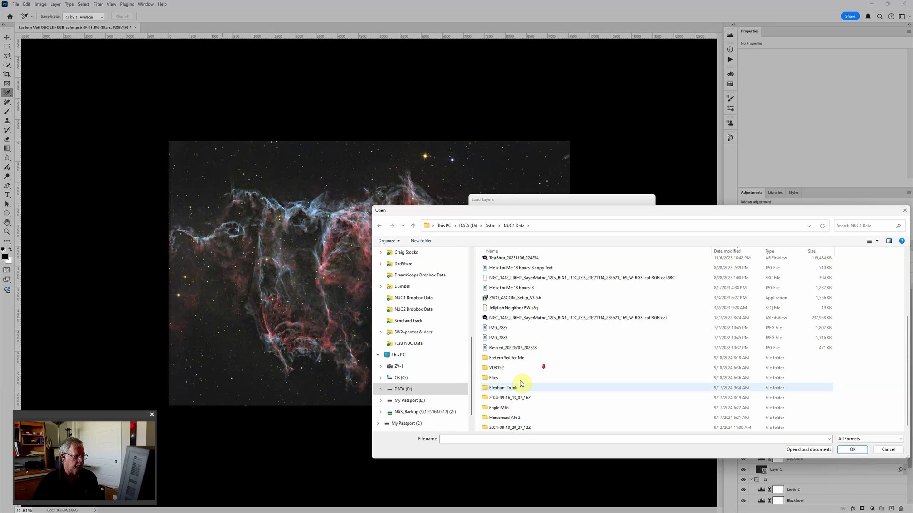
double_click(509, 358)
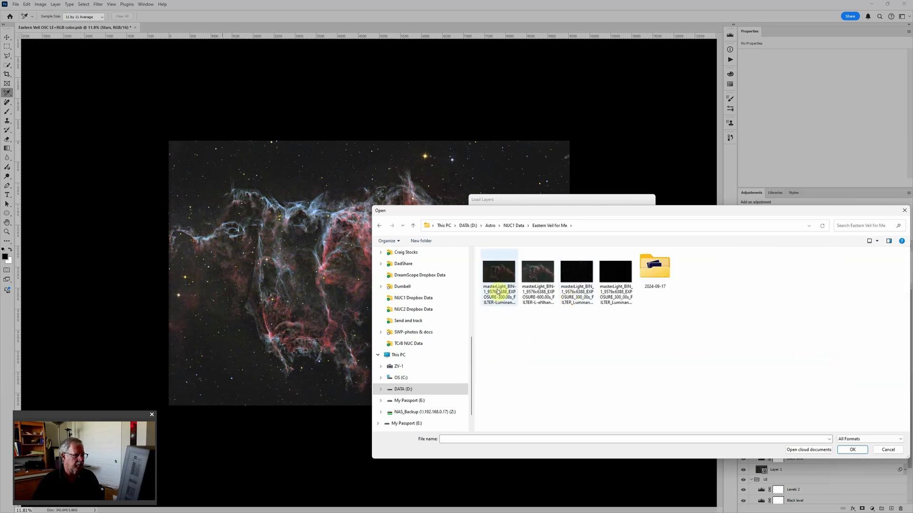
Load the starless Luminance, starless L-eNhance and Luminance clone stars files as layers of a new document.
click(497, 269)
ctrl+click(541, 275)
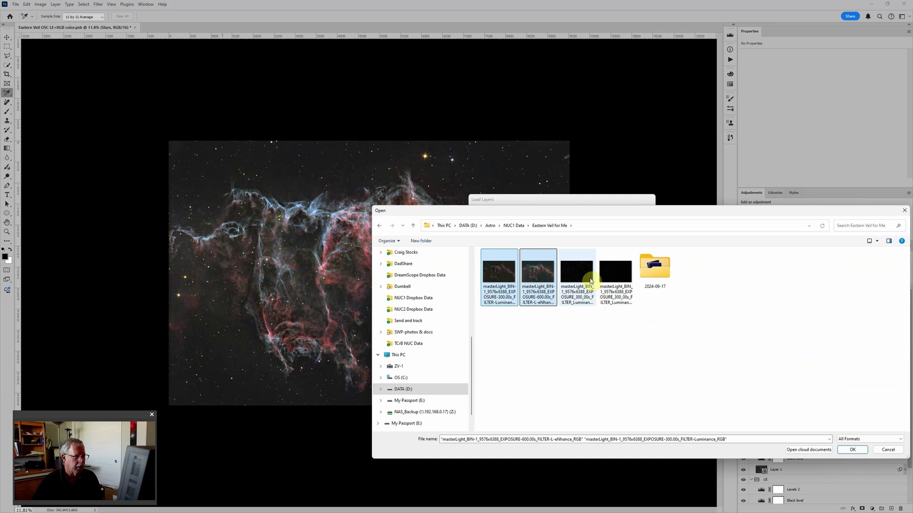
ctrl+click(625, 272)
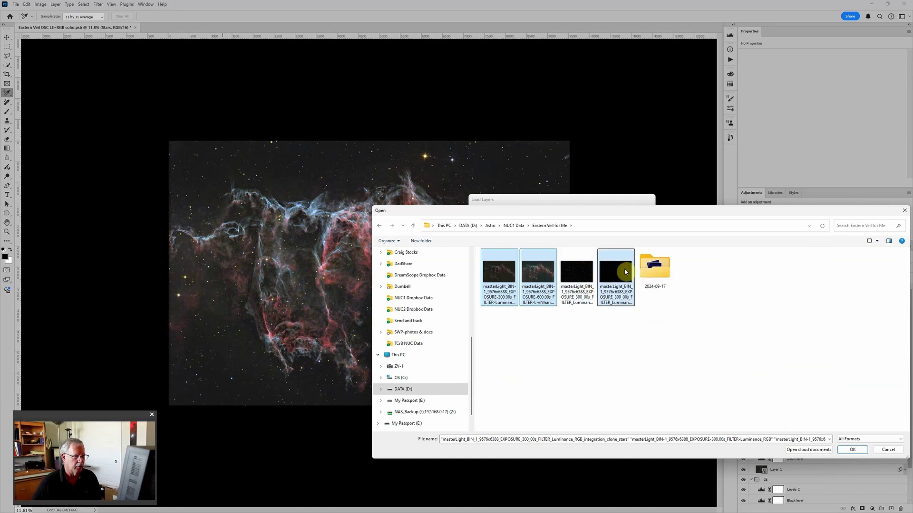
click(853, 450)
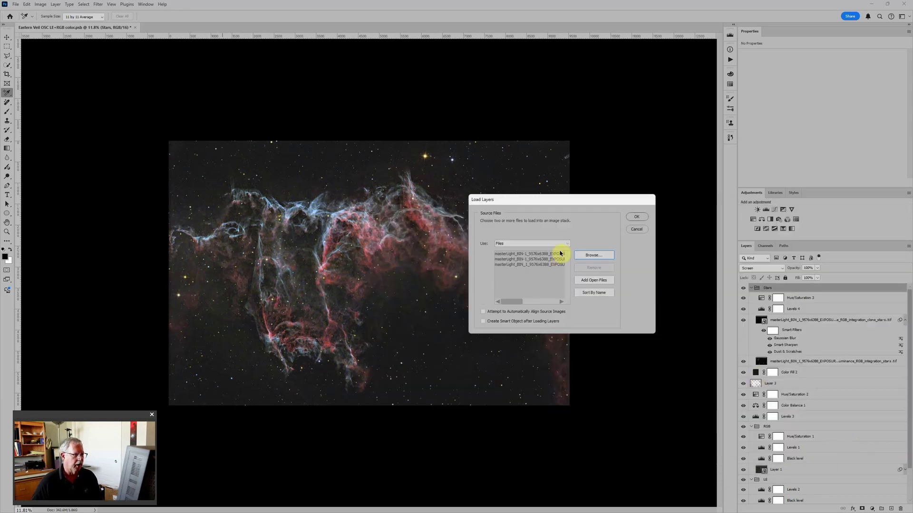
click(636, 217)
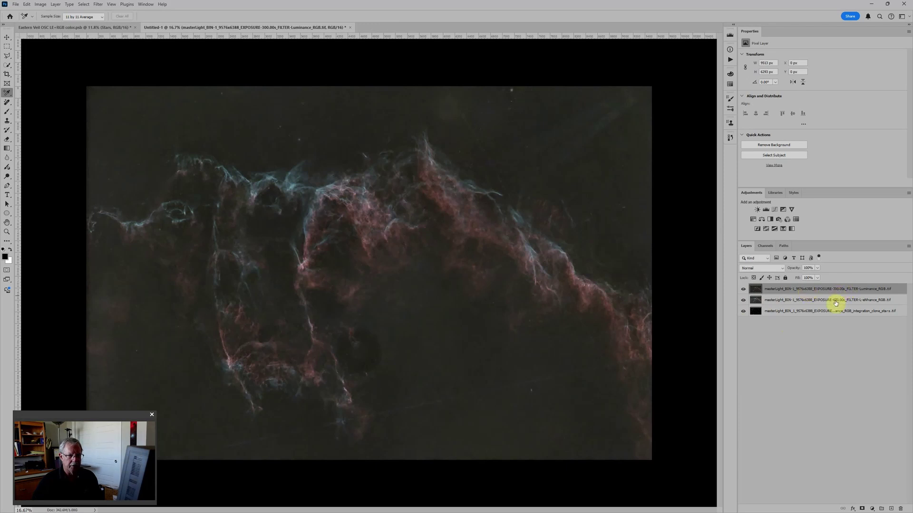
Move the stars layer to the top of the layer stack and put it in a group named Stars.
click(836, 301)
click(831, 311)
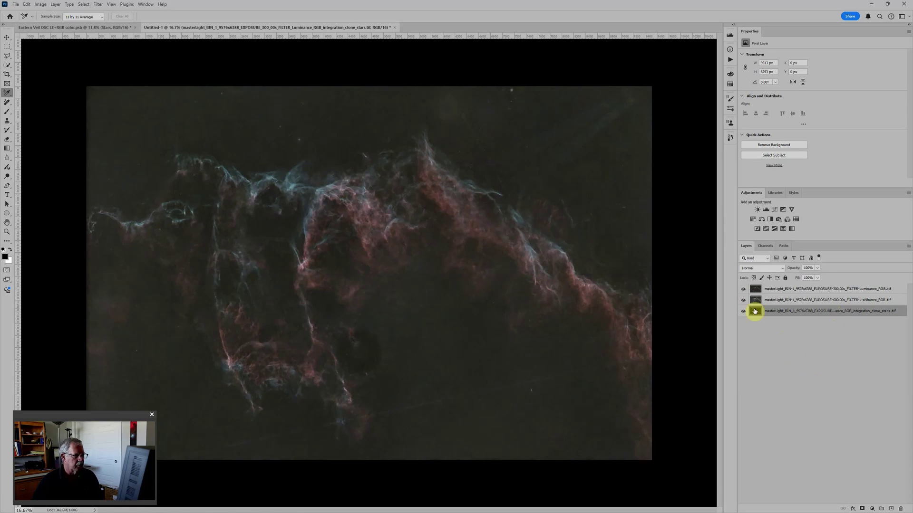
drag(807, 314, 800, 281)
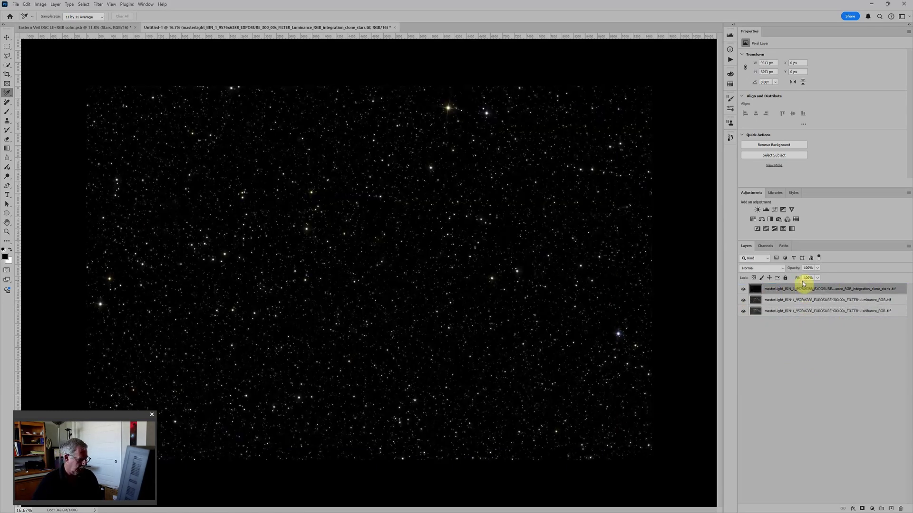
key(ctrl+g)
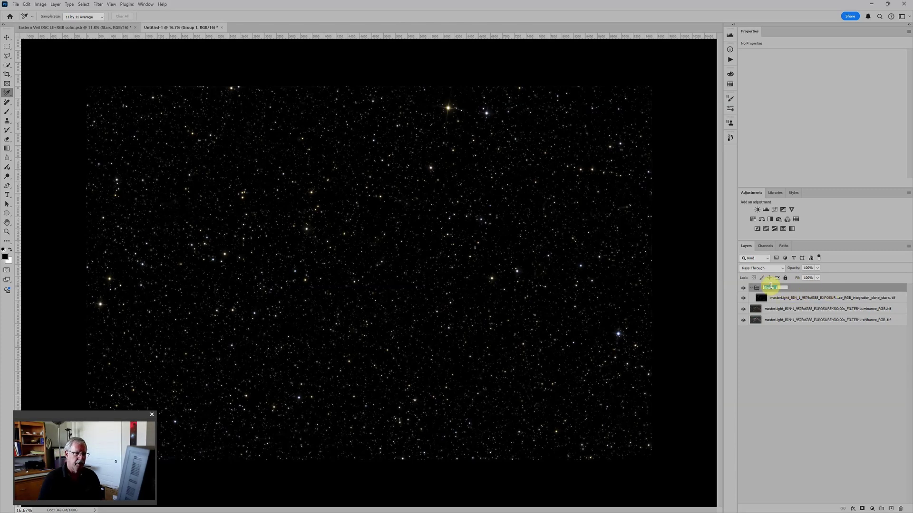
key(Return)
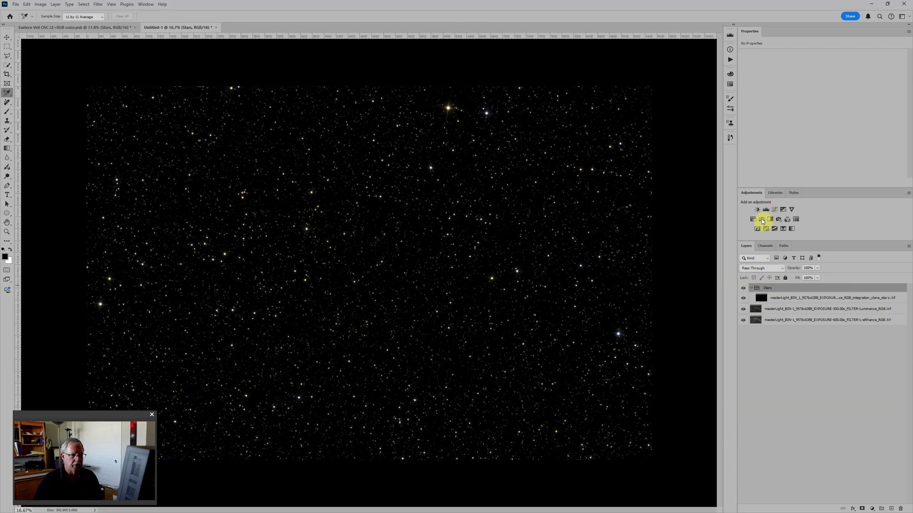
Set the Stars group's blend mode to Screen, and collapse and hide the group.
click(761, 268)
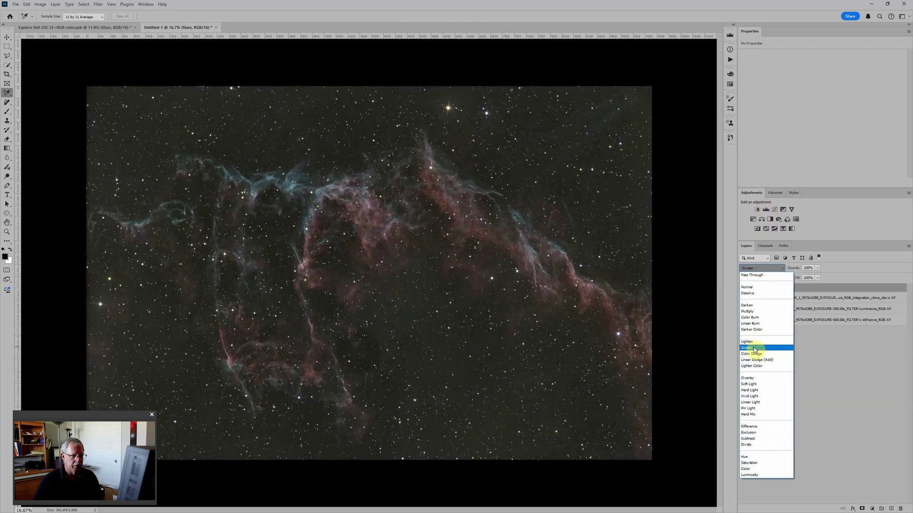
click(755, 350)
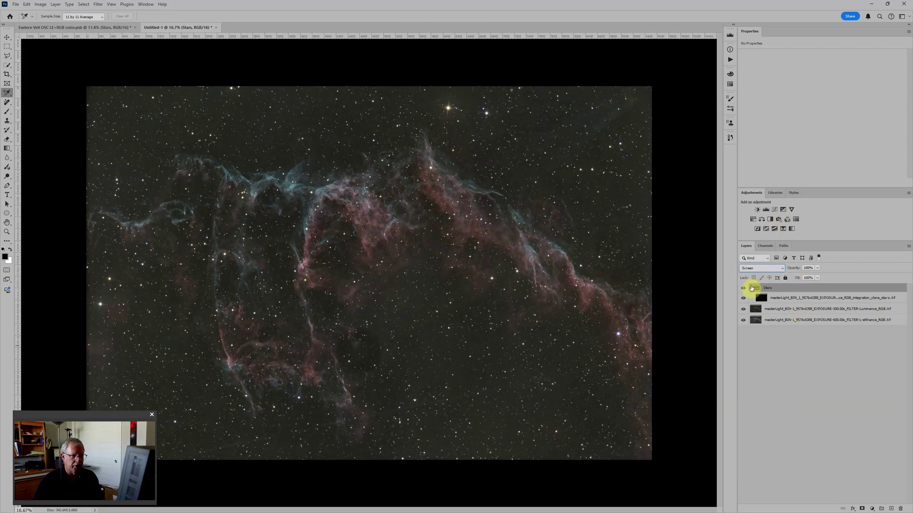
click(751, 287)
click(743, 288)
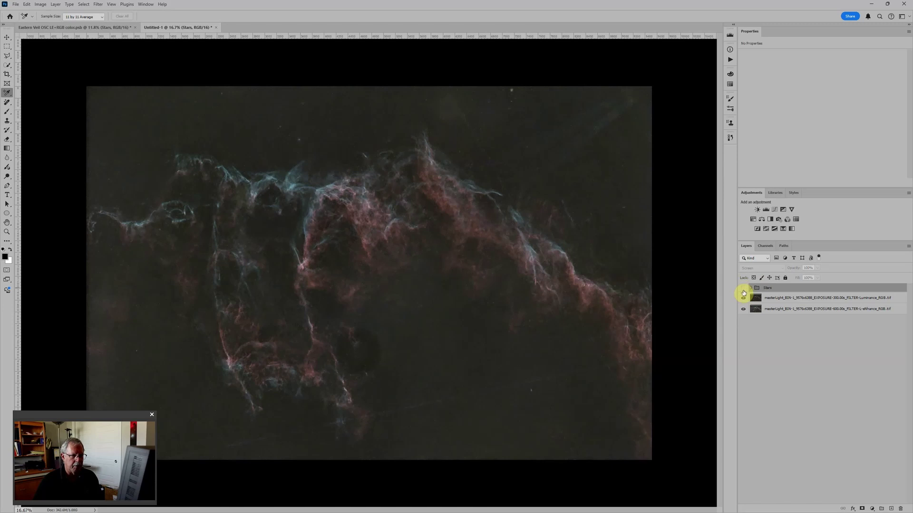
Put the starless Luminance layer in a group named RGB and add an empty layer above it inside the group.
click(788, 298)
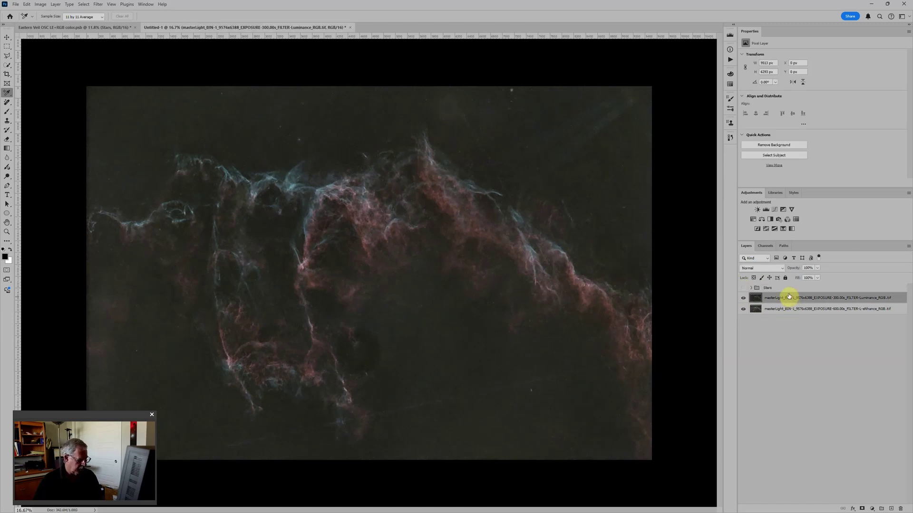
key(ctrl+g)
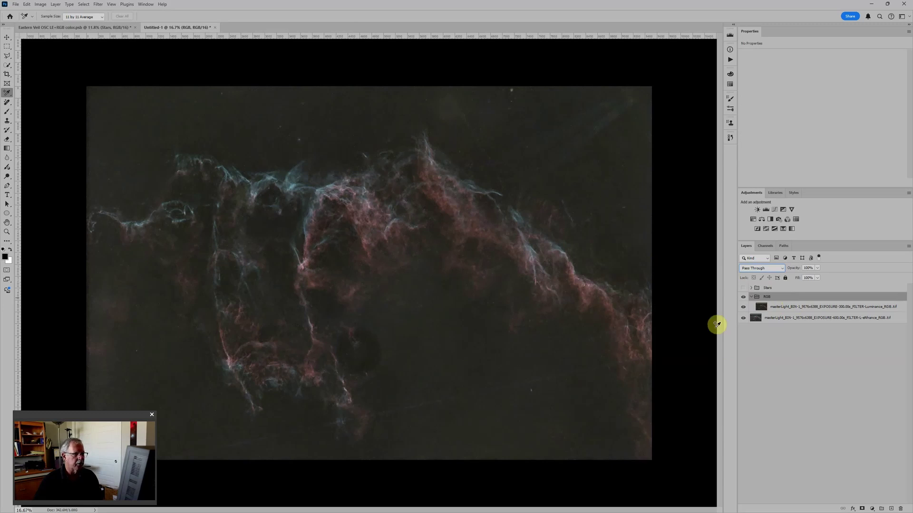
click(764, 309)
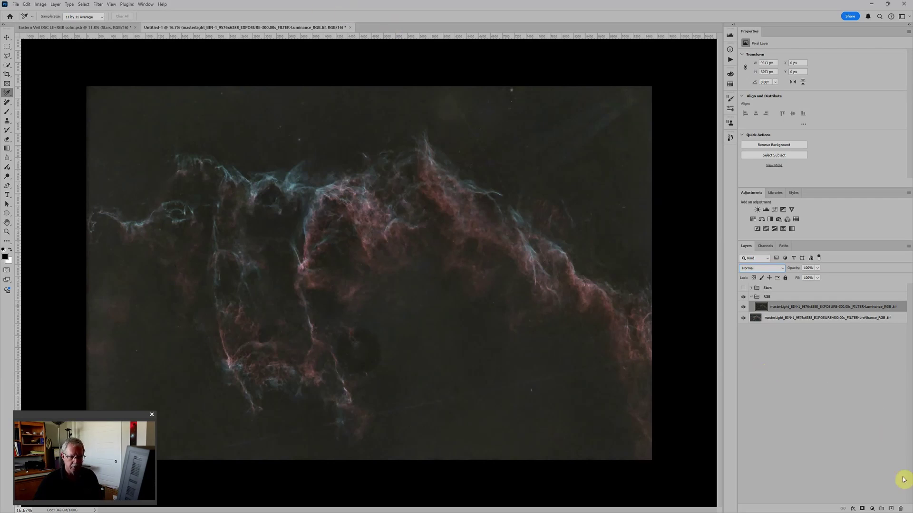
click(891, 509)
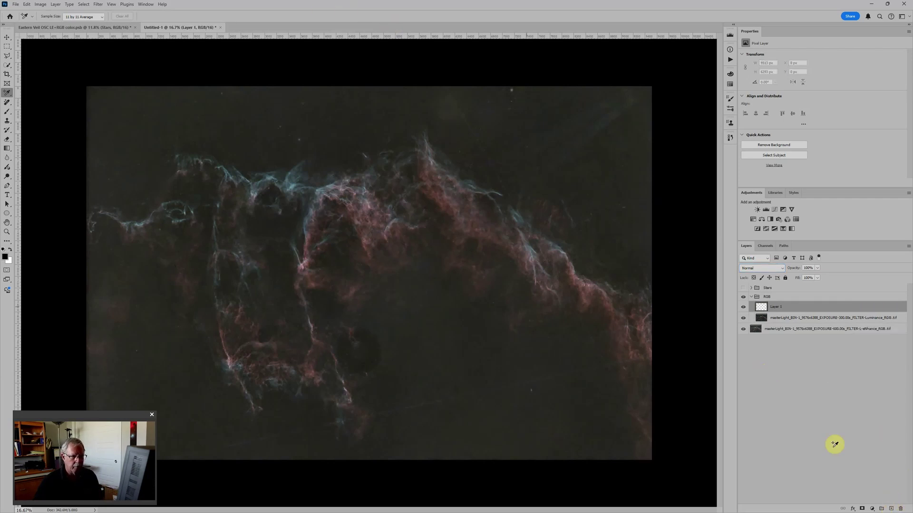
Mark the faint trail from the image's right edge to its lower-left edge with a straight Remove tool stroke on the empty layer.
click(10, 105)
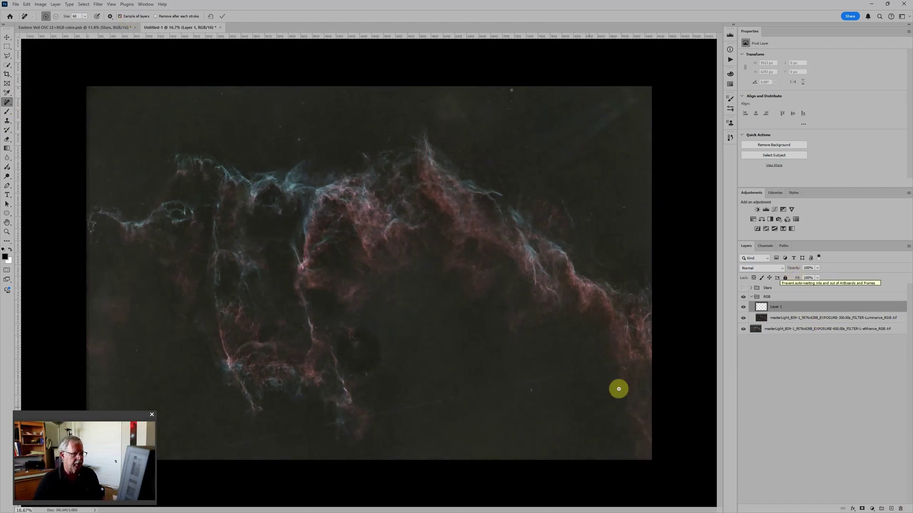
scroll(543, 433, up, 1)
scroll(544, 432, up, 5)
scroll(540, 420, down, 5)
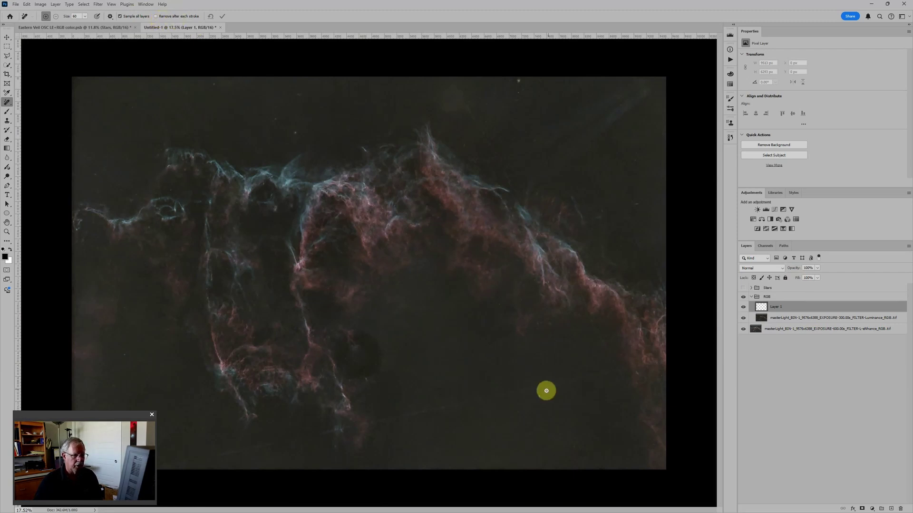
click(665, 362)
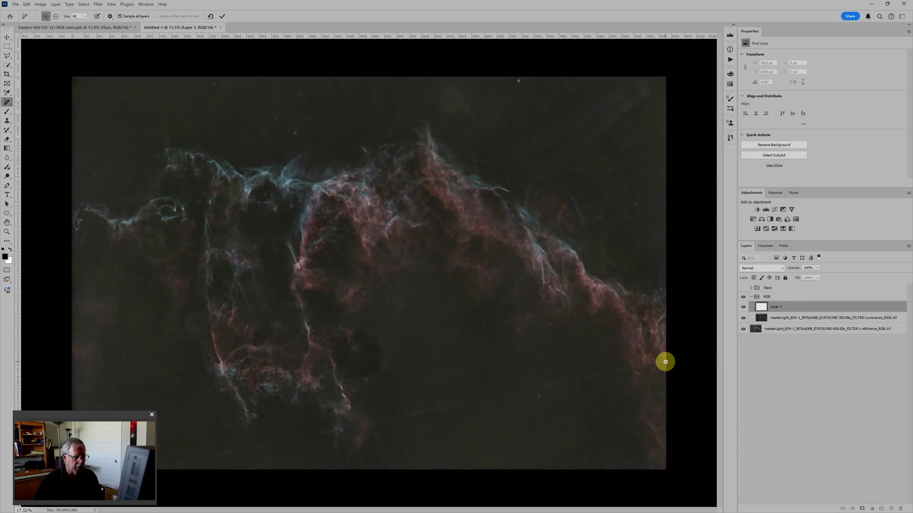
shift+click(158, 468)
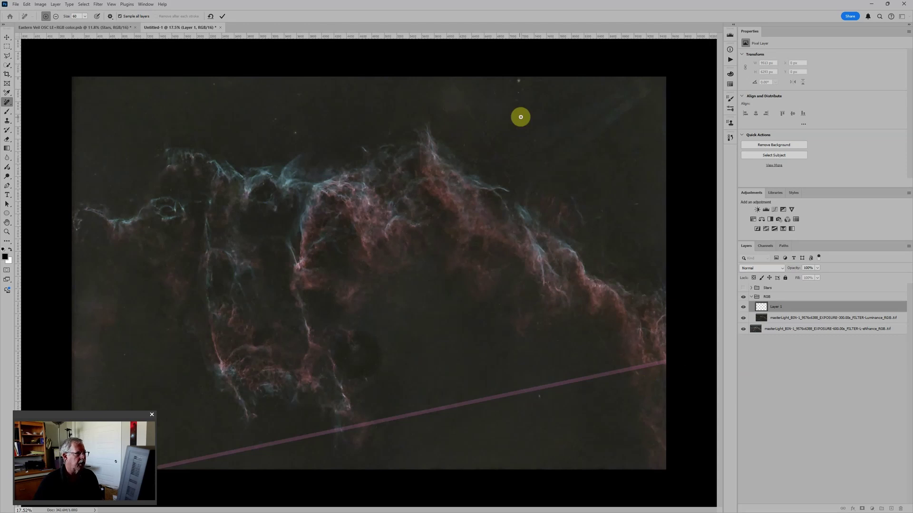
Mark a second straight diagonal Remove tool stroke from above the nebula down to the lower-right area, and apply the removal of both strokes.
scroll(517, 122, up, 4)
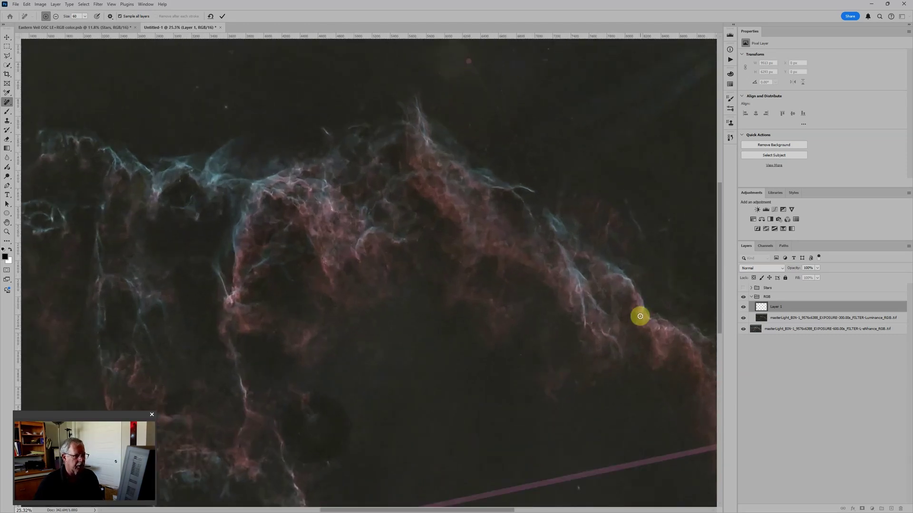
mouse_move(693, 468)
mouse_down()
mouse_move(650, 408)
mouse_move(574, 383)
mouse_up()
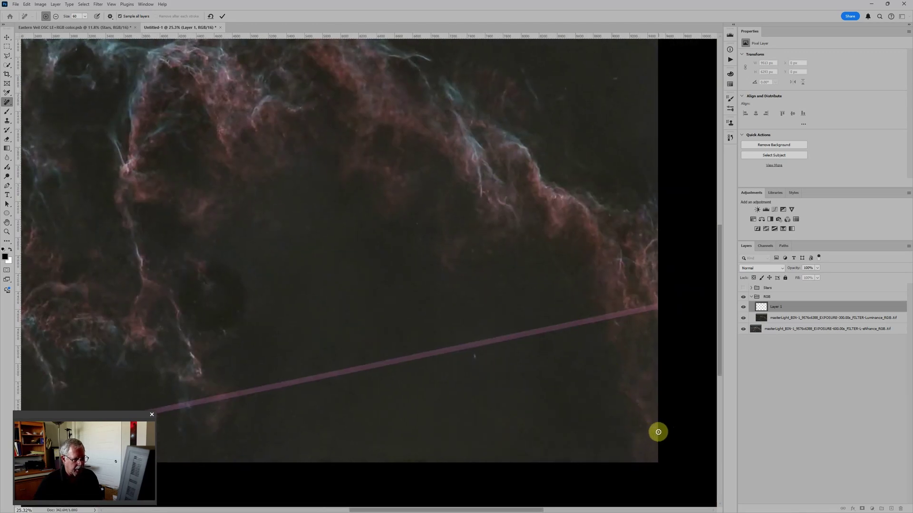
shift+click(641, 404)
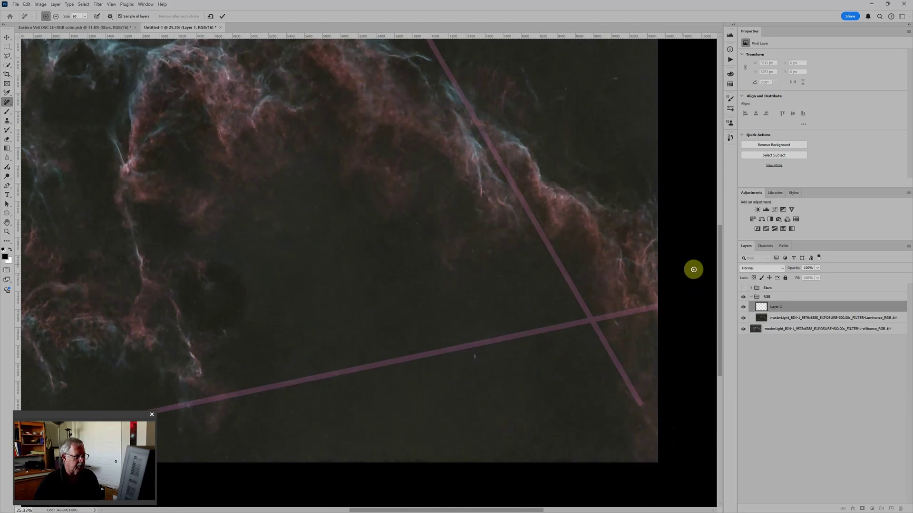
key(ctrl+0)
scroll(581, 223, down, 3)
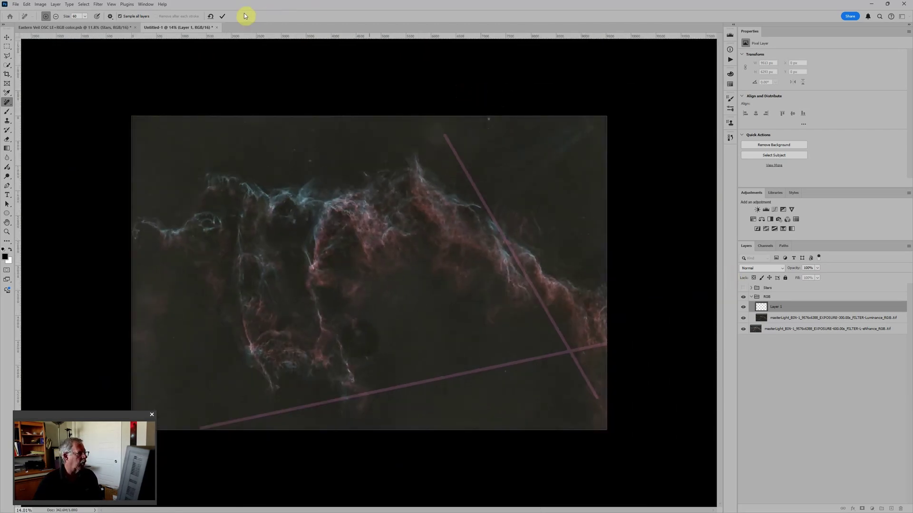
click(222, 17)
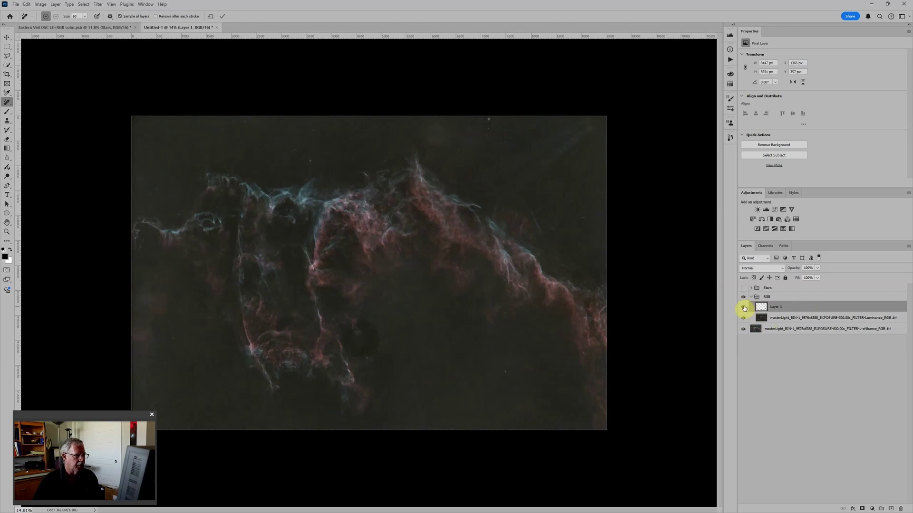
Remove the faint trail from the right edge toward the lower middle using a straight Remove tool stroke at size 80.
click(744, 308)
click(744, 308)
key(ctrl+plus)
key(ctrl+plus)
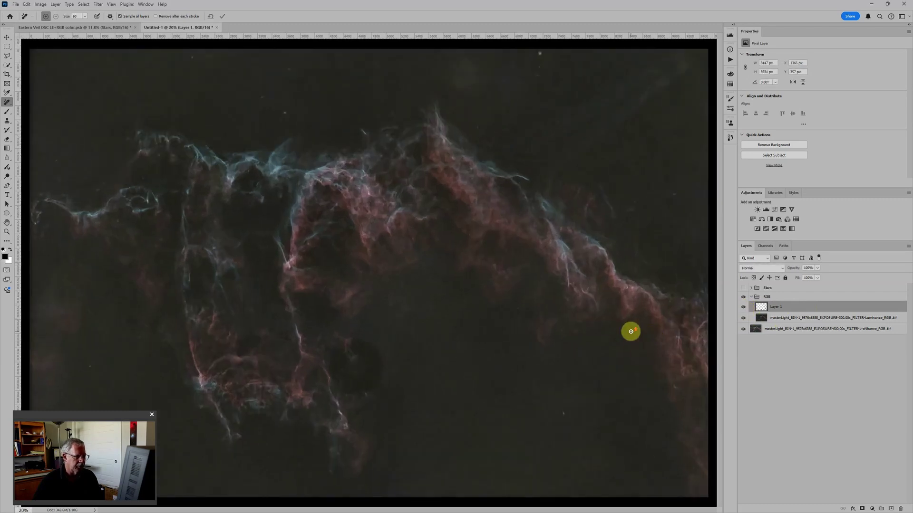
key(bracketright)
key(bracketright)
click(706, 375)
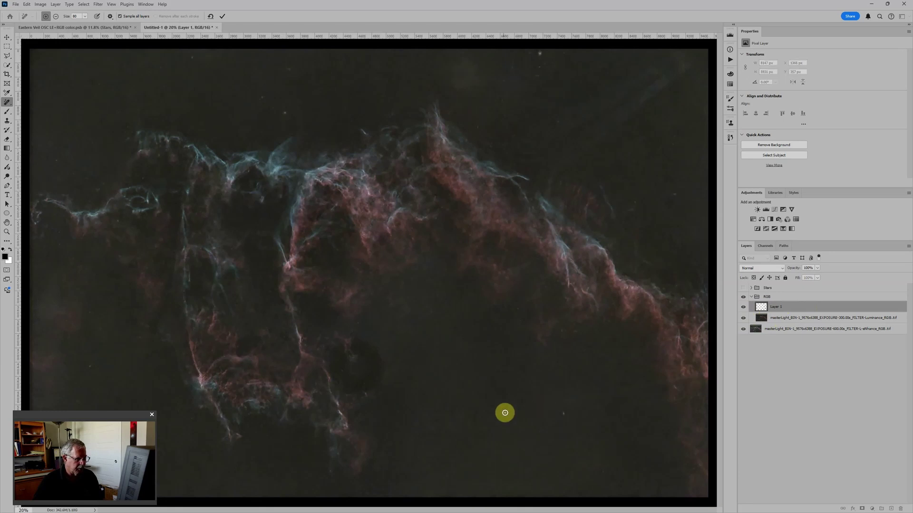
shift+click(503, 414)
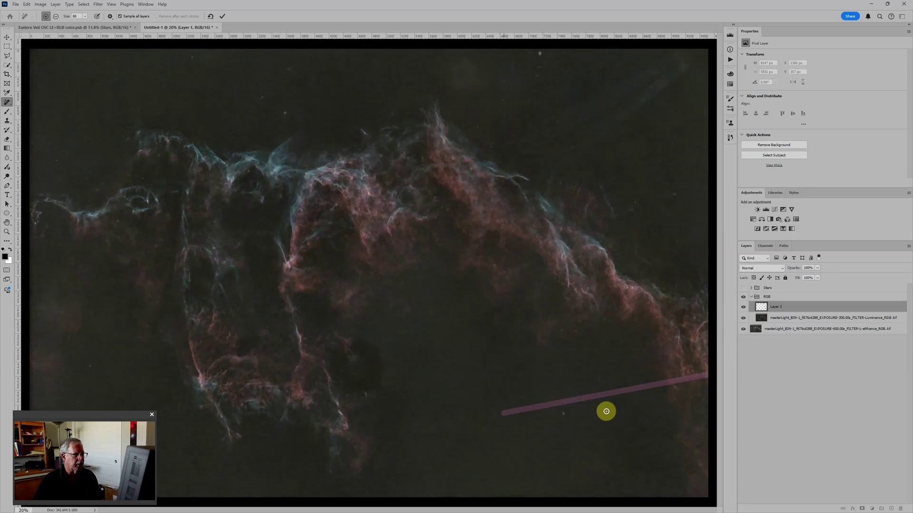
scroll(566, 292, down, 3)
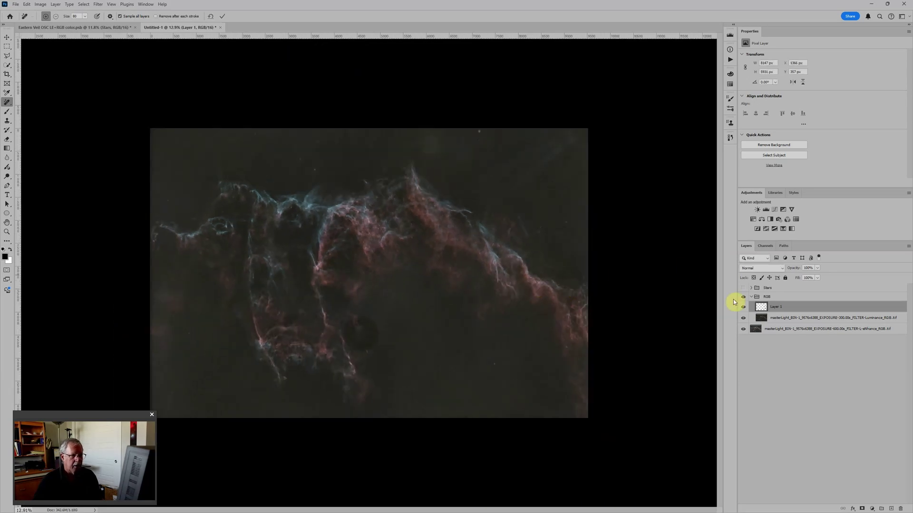
Remove the faint streak in the image's upper-right corner with the Remove tool at size 600.
key(bracketright)
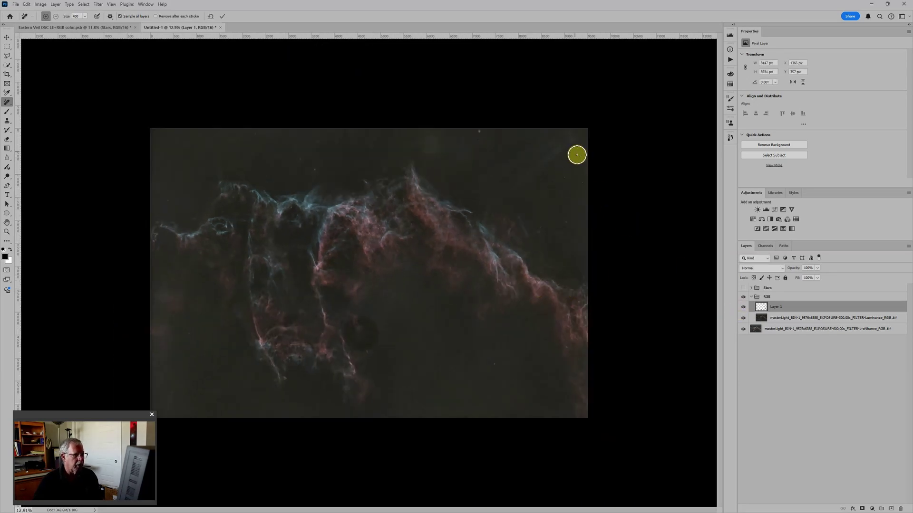
key(bracketright)
key(bracketright)
mouse_move(579, 137)
mouse_down()
mouse_move(506, 181)
mouse_move(508, 155)
mouse_move(495, 176)
mouse_move(571, 127)
mouse_move(577, 157)
mouse_move(560, 136)
mouse_move(537, 132)
mouse_move(591, 184)
mouse_move(610, 148)
mouse_move(507, 144)
mouse_up()
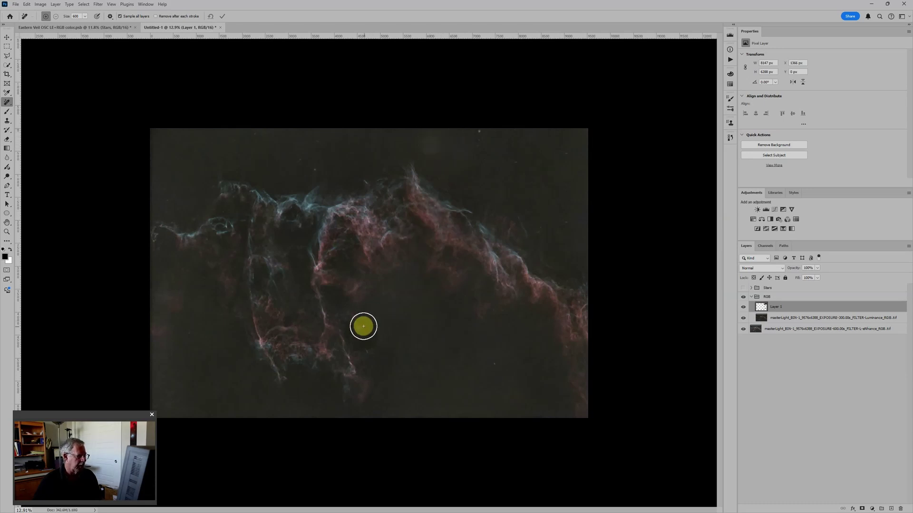
Add a new empty layer above Layer 1 in the RGB group and set its blend mode to Soft Light.
click(892, 509)
click(755, 270)
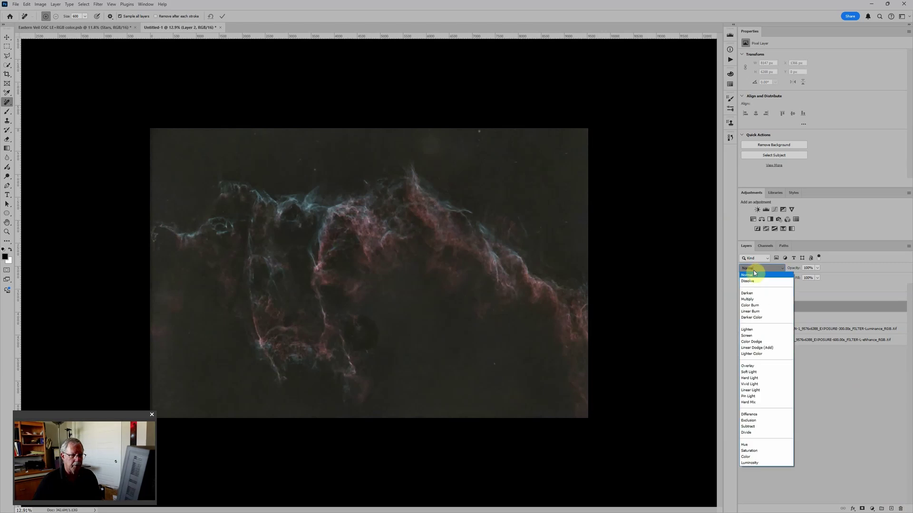
click(749, 373)
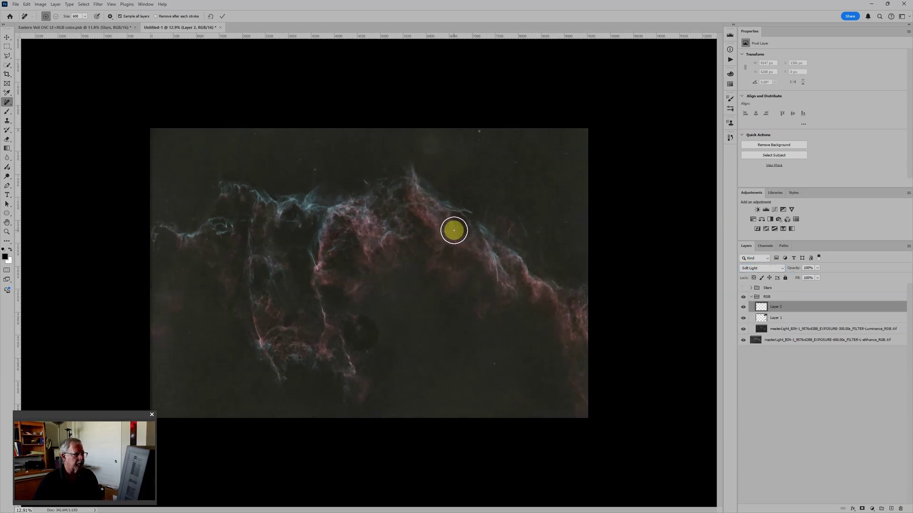
Inspect the dark circular patch beside the nebula's lower middle filament up close.
scroll(376, 368, up, 3)
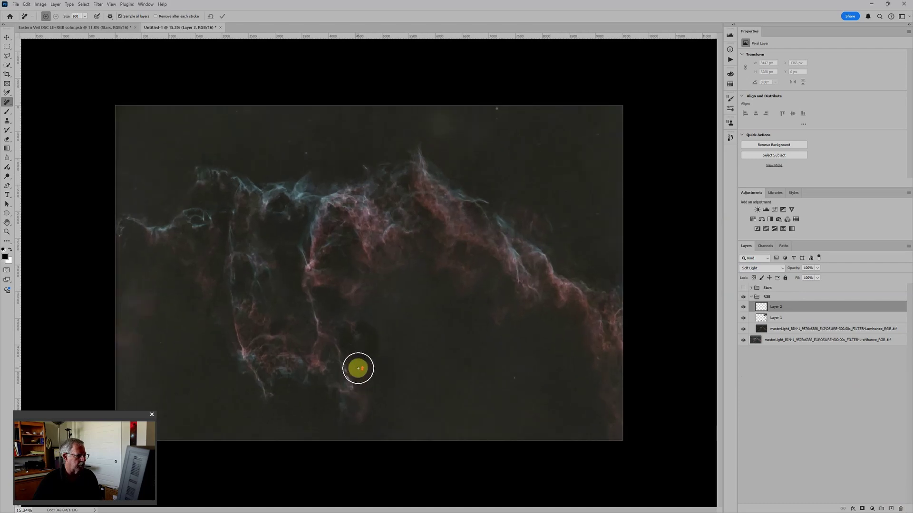
scroll(361, 368, up, 3)
drag(367, 408, 443, 337)
scroll(442, 337, up, 1)
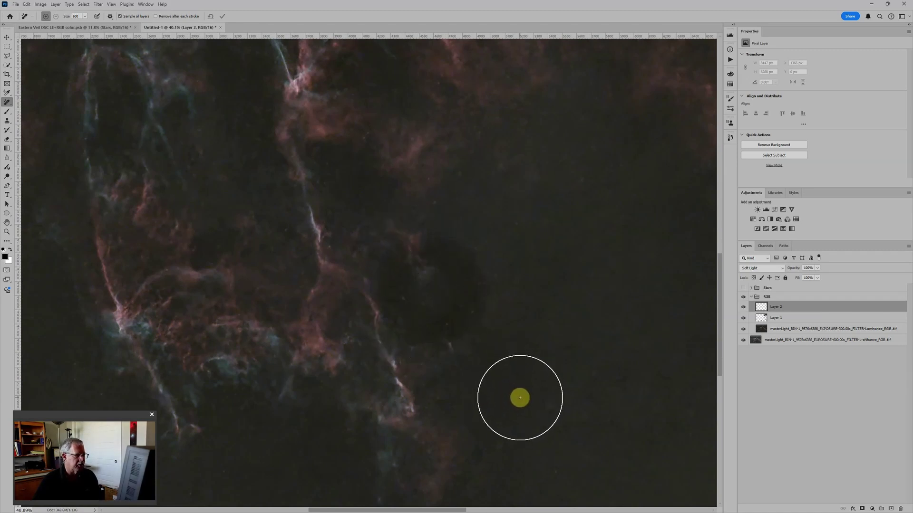
key(bracketleft)
key(bracketleft)
key(bracketleft)
key(bracketleft)
key(bracketleft)
key(bracketleft)
key(bracketleft)
key(bracketleft)
key(bracketleft)
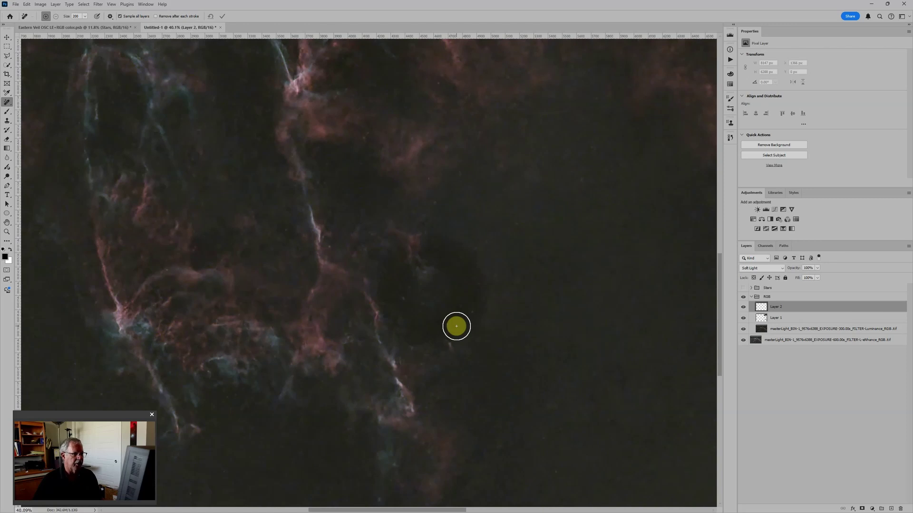
scroll(463, 325, up, 1)
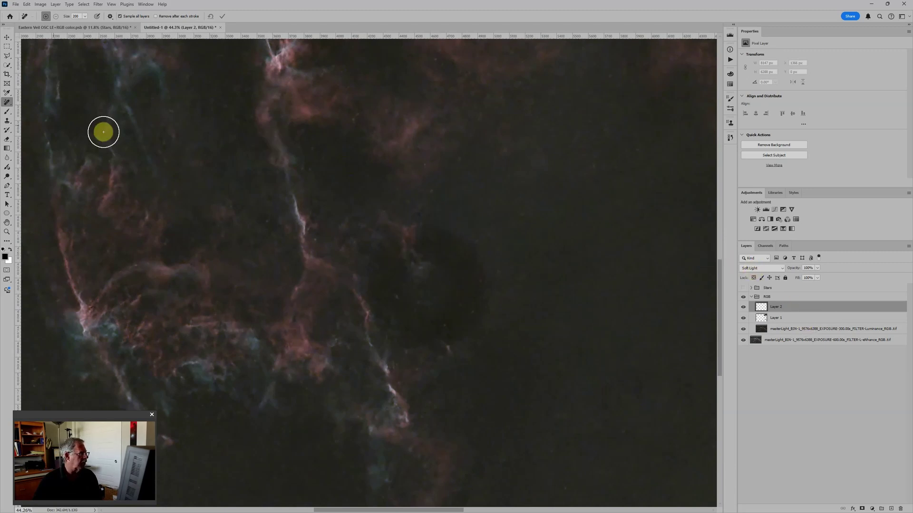
Lighten the dark circular patch beside the lower filament on the Soft Light layer with 200 px white Brush strokes at 10% opacity.
click(7, 111)
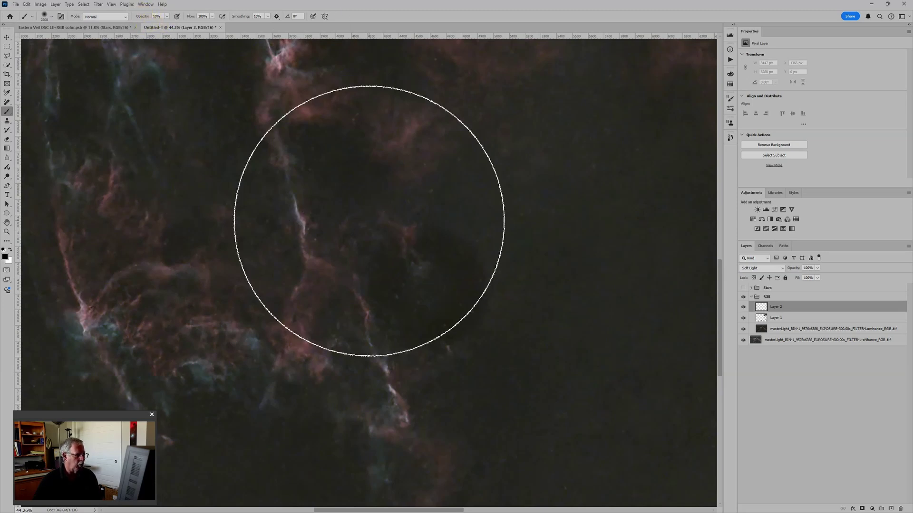
key(bracketleft)
key(bracketleft)
key(bracketleft)
key(bracketleft)
key(bracketleft)
key(bracketleft)
key(bracketleft)
key(bracketleft)
key(bracketleft)
key(bracketleft)
key(bracketleft)
key(bracketleft)
key(bracketleft)
key(bracketleft)
key(bracketleft)
key(bracketleft)
click(443, 295)
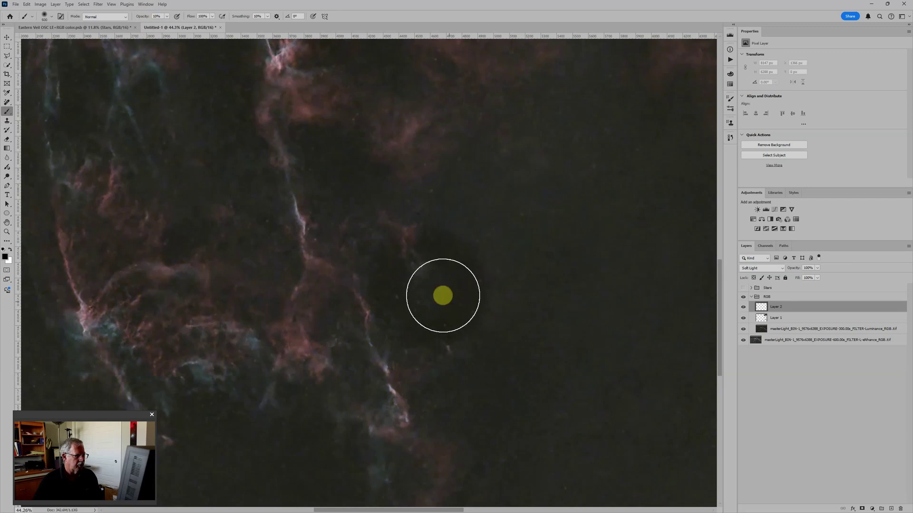
key(bracketleft)
key(bracketleft)
key(bracketleft)
key(bracketleft)
key(bracketleft)
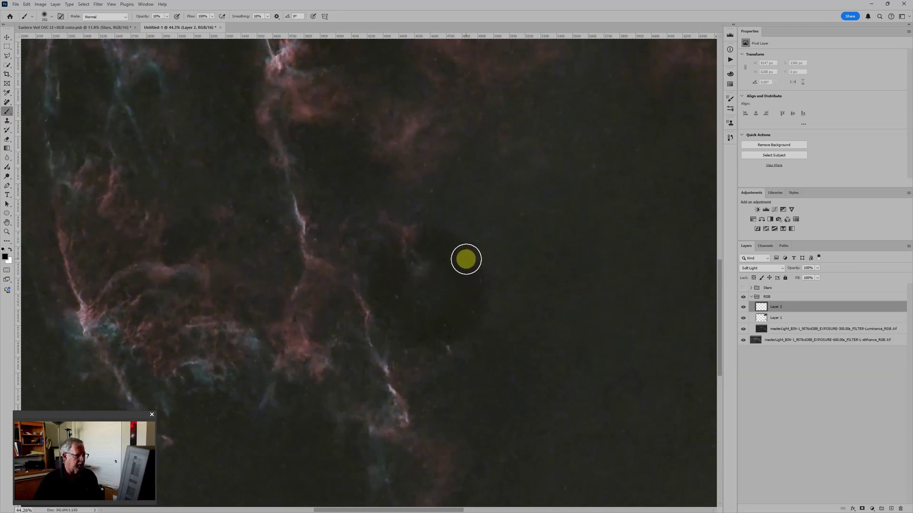
mouse_move(465, 264)
mouse_down()
mouse_move(440, 251)
mouse_move(452, 258)
mouse_up()
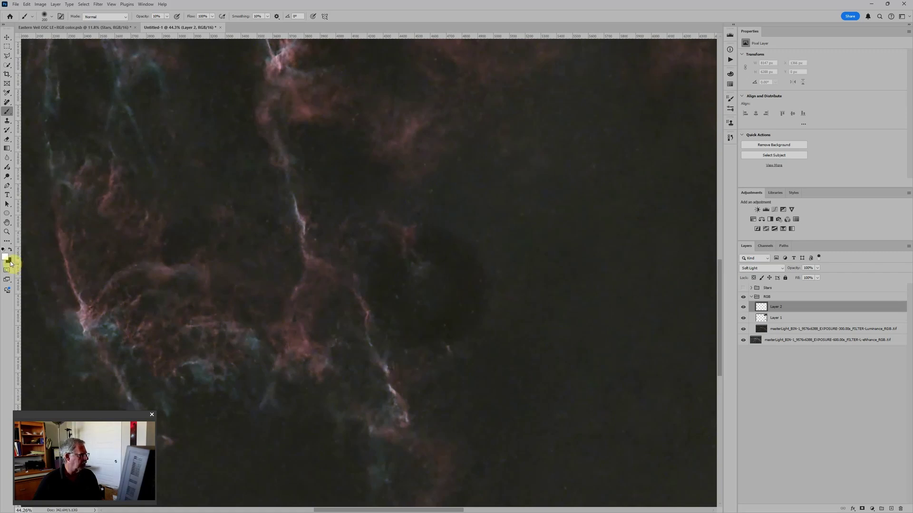
mouse_move(380, 319)
mouse_down()
mouse_move(444, 280)
mouse_move(455, 257)
mouse_move(424, 248)
mouse_move(455, 261)
mouse_move(470, 300)
mouse_move(432, 334)
mouse_move(394, 319)
mouse_move(385, 290)
mouse_move(396, 262)
mouse_move(422, 245)
mouse_move(513, 312)
mouse_move(462, 281)
mouse_move(435, 245)
mouse_move(452, 243)
mouse_move(470, 262)
mouse_move(473, 288)
mouse_move(464, 314)
mouse_move(423, 329)
mouse_move(390, 312)
mouse_move(389, 278)
mouse_move(409, 251)
mouse_up()
scroll(506, 358, down, 4)
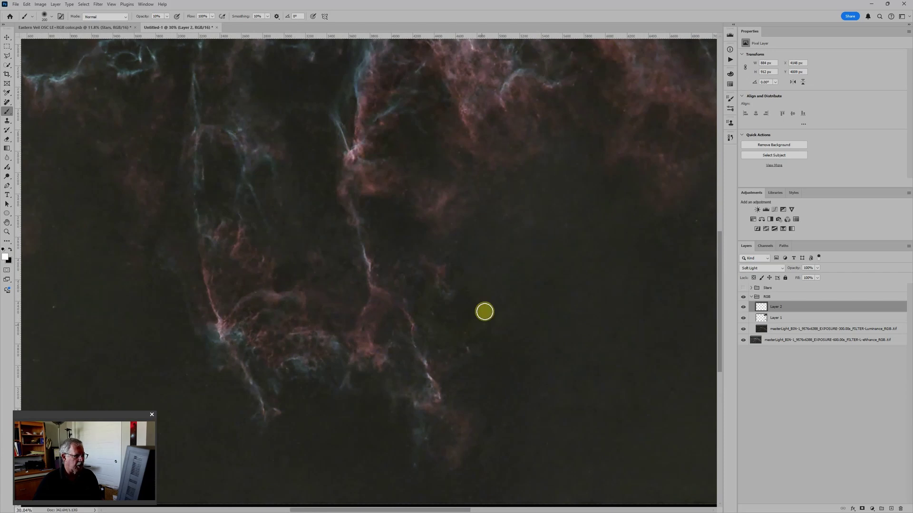
mouse_move(485, 312)
mouse_down()
mouse_move(423, 336)
mouse_move(469, 316)
mouse_move(463, 287)
mouse_move(466, 309)
mouse_move(441, 318)
mouse_move(434, 309)
mouse_up()
scroll(529, 377, up, 3)
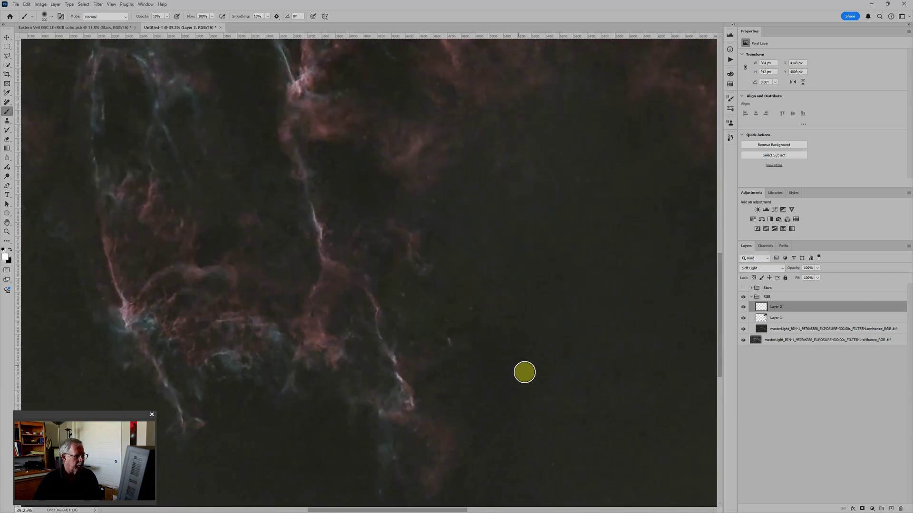
mouse_move(524, 372)
mouse_down()
mouse_move(479, 320)
mouse_move(484, 295)
mouse_move(467, 322)
mouse_move(405, 333)
mouse_move(483, 338)
mouse_move(505, 319)
mouse_up()
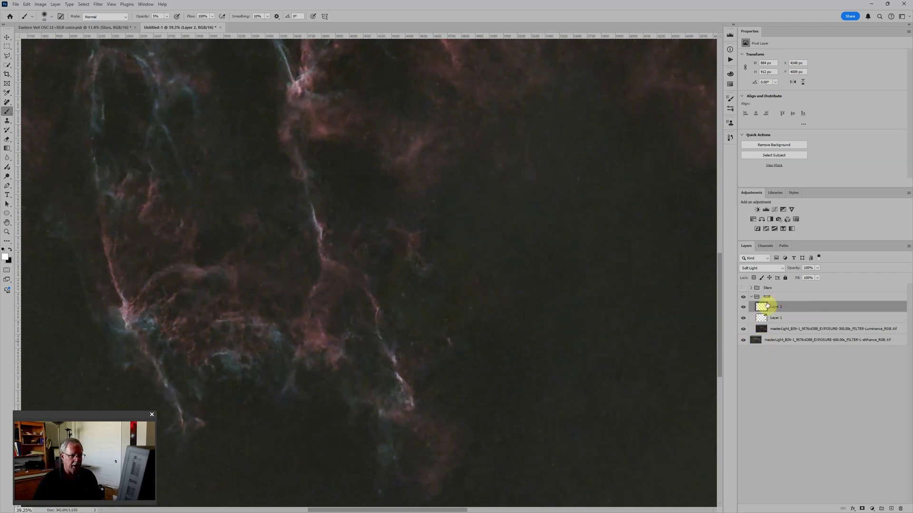
Touch up the edges of the circular patch with a smaller white brush at 5% opacity and compare Layer 2 on and off.
scroll(501, 361, up, 2)
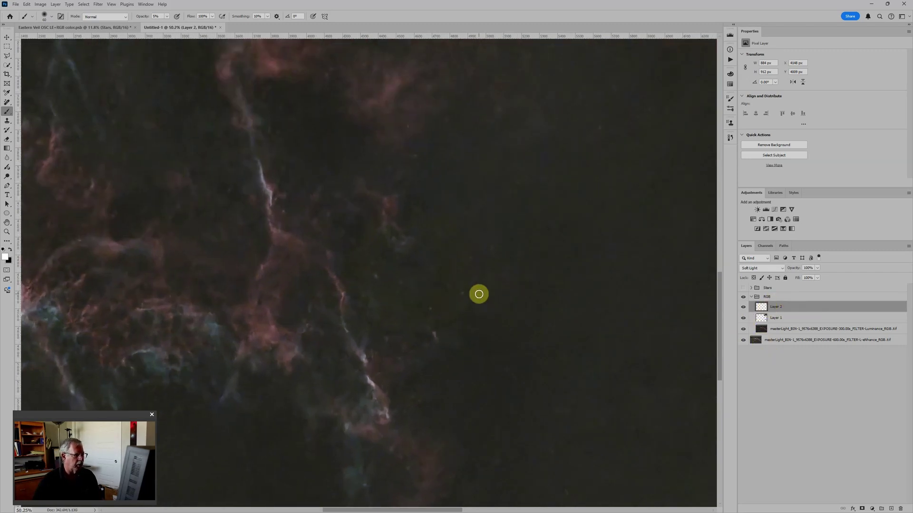
mouse_move(478, 297)
mouse_down()
mouse_move(481, 331)
mouse_move(483, 291)
mouse_move(433, 329)
mouse_move(484, 297)
mouse_move(480, 278)
mouse_move(434, 279)
mouse_move(417, 255)
mouse_move(462, 266)
mouse_up()
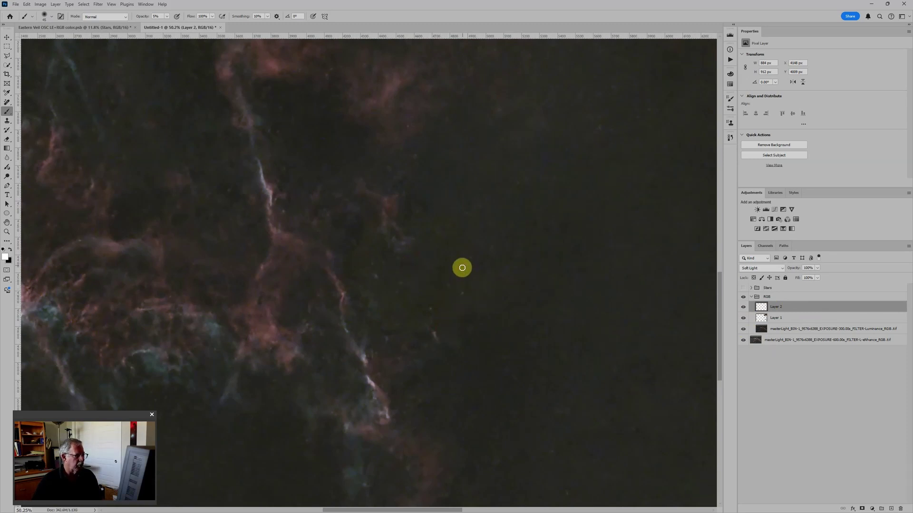
scroll(486, 279, down, 3)
key(x)
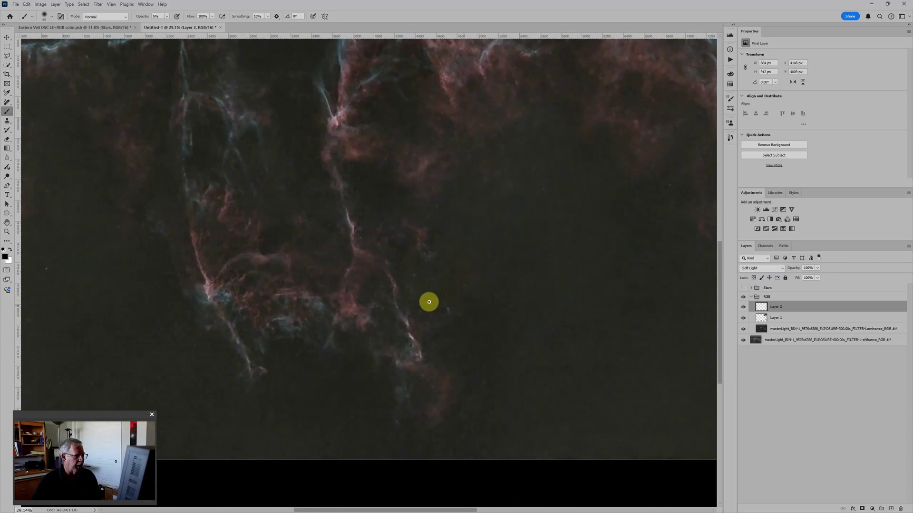
scroll(483, 295, down, 2)
scroll(298, 401, up, 2)
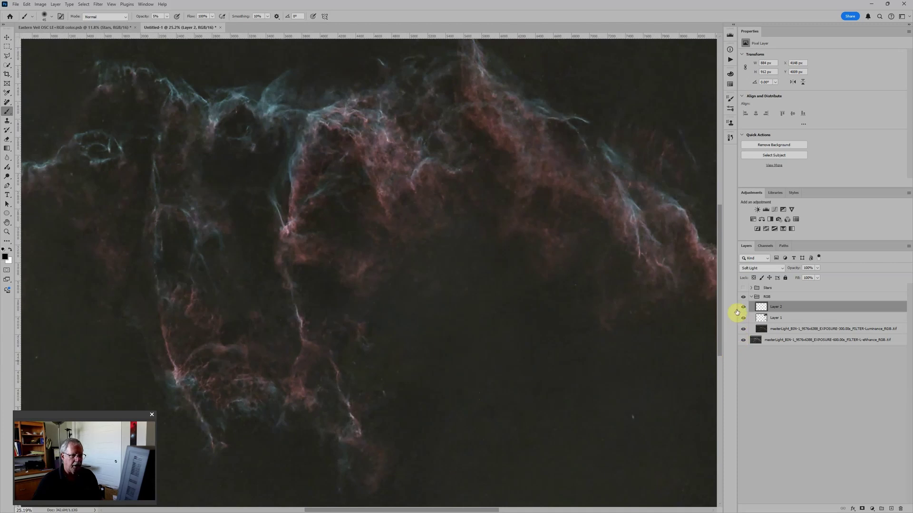
click(744, 308)
click(743, 308)
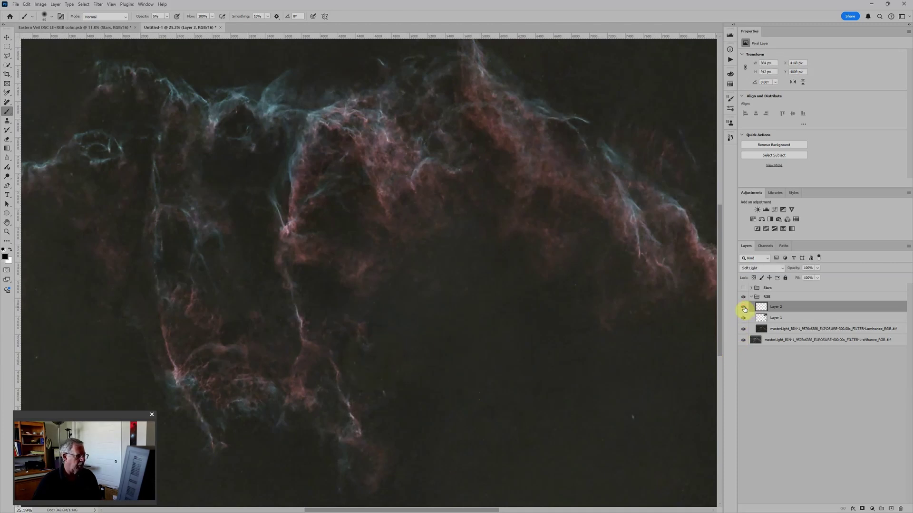
click(743, 308)
click(743, 308)
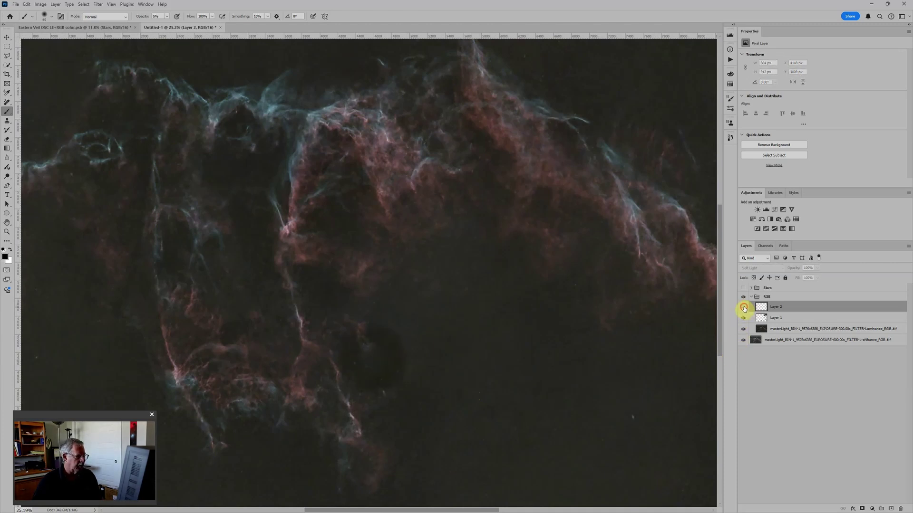
click(743, 308)
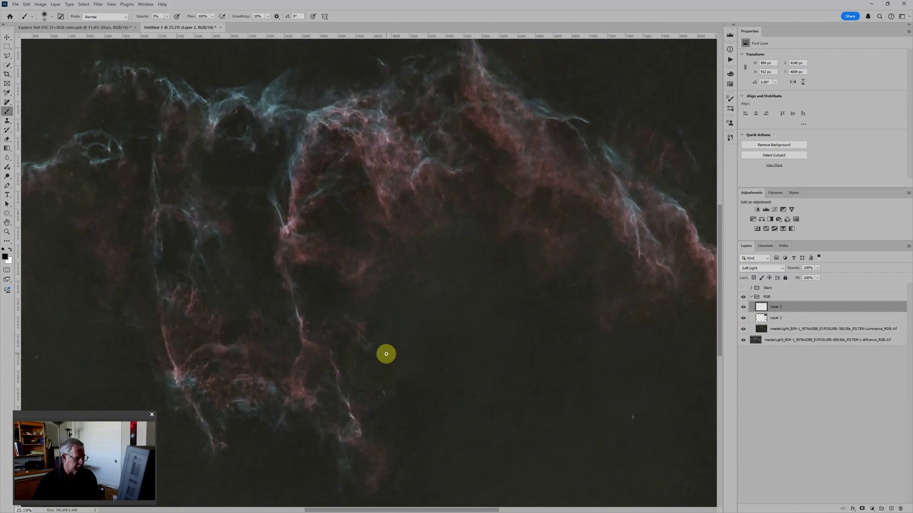
Blend the patch into its surroundings with a 700 px black brush at 5% opacity and compare Layer 2 on and off.
key(bracketright)
key(bracketright)
key(bracketright)
key(bracketright)
key(bracketright)
key(bracketright)
key(bracketright)
key(bracketright)
key(bracketright)
key(bracketright)
key(bracketright)
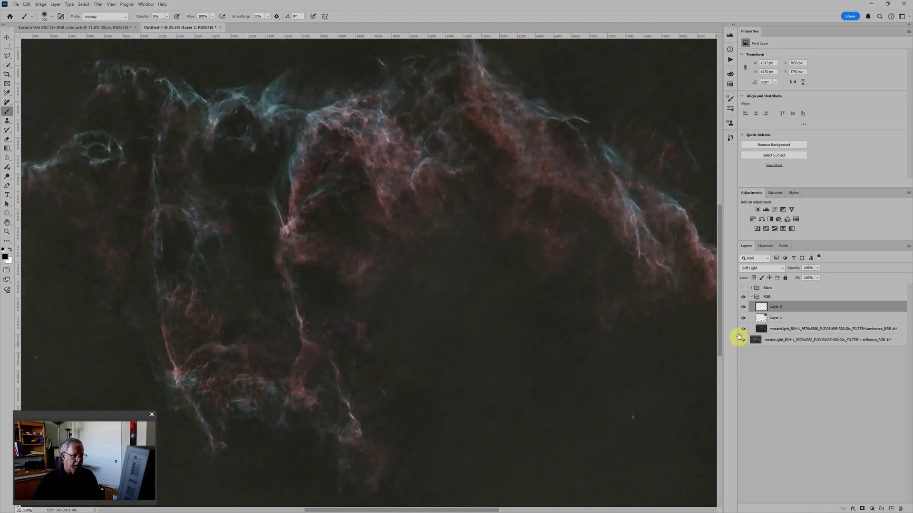
click(743, 307)
click(744, 307)
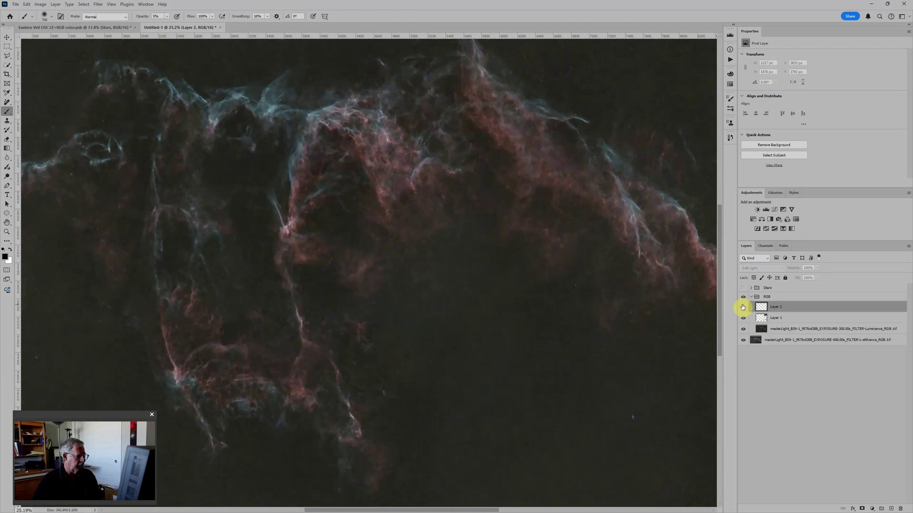
click(742, 308)
scroll(563, 313, down, 5)
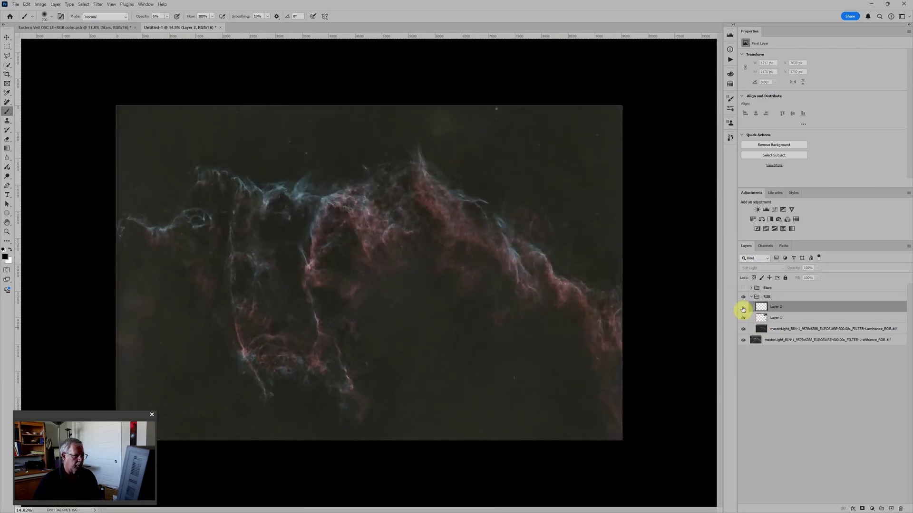
click(743, 308)
scroll(338, 371, up, 4)
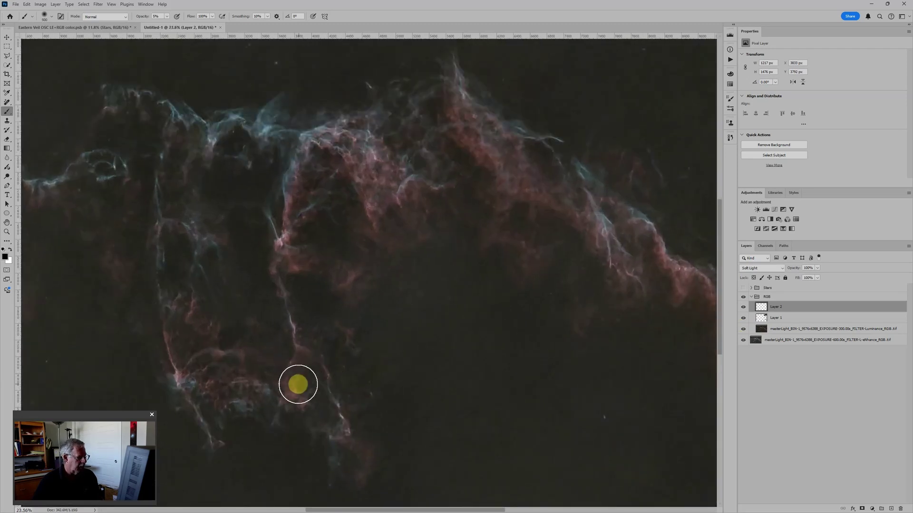
Even out the background above the nebula's peak along the image's upper edge with a 400 px white brush at 5% opacity.
key(bracketleft)
key(bracketleft)
key(bracketleft)
key(bracketleft)
key(bracketleft)
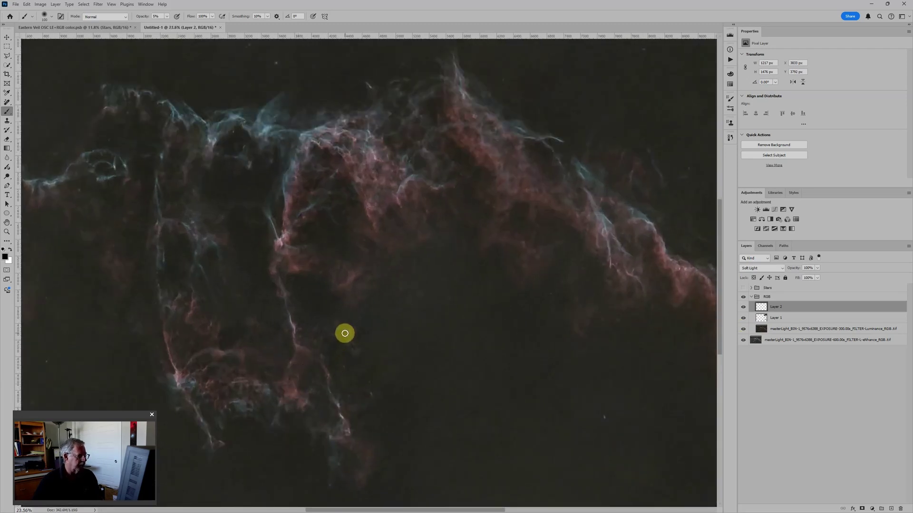
scroll(329, 377, down, 3)
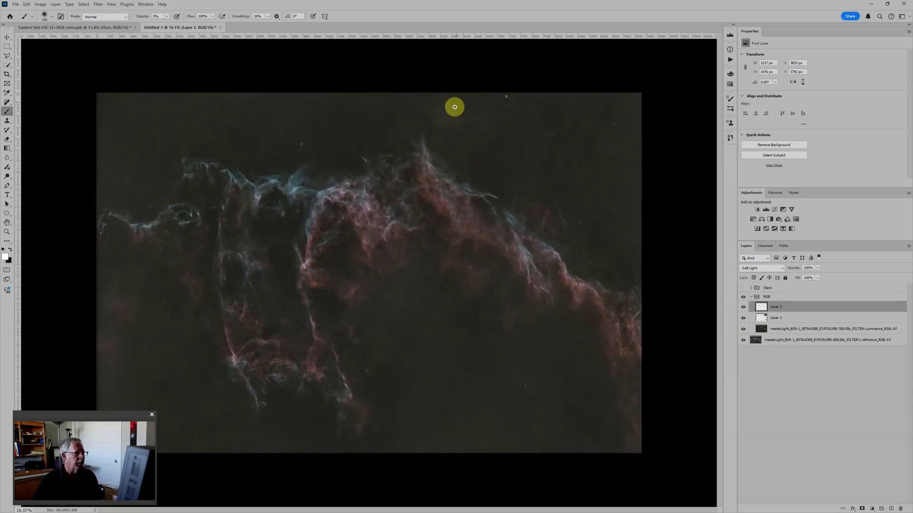
key(bracketright)
key(bracketright)
key(bracketright)
key(bracketright)
mouse_move(448, 106)
mouse_down()
mouse_move(434, 123)
mouse_move(456, 102)
mouse_move(443, 123)
mouse_move(452, 118)
mouse_move(446, 106)
mouse_move(435, 113)
mouse_move(439, 103)
mouse_move(436, 115)
mouse_move(449, 109)
mouse_move(451, 125)
mouse_move(457, 115)
mouse_move(439, 116)
mouse_move(455, 90)
mouse_move(447, 118)
mouse_move(438, 117)
mouse_move(460, 115)
mouse_move(421, 117)
mouse_move(452, 104)
mouse_move(481, 152)
mouse_move(432, 122)
mouse_move(441, 107)
mouse_move(493, 93)
mouse_move(477, 113)
mouse_move(428, 110)
mouse_move(477, 131)
mouse_move(485, 120)
mouse_move(441, 102)
mouse_move(646, 210)
mouse_up()
key(x)
key(ctrl+minus)
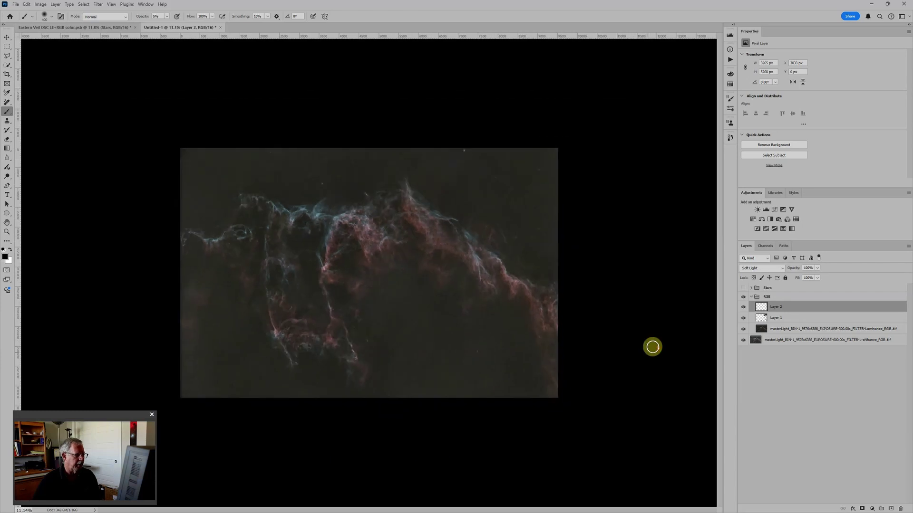
Darken the background around the nebula with an 800 px black brush at 5% opacity, and enlarge the brush to 1100 px.
key(bracketright)
key(bracketright)
key(bracketright)
key(bracketright)
key(bracketright)
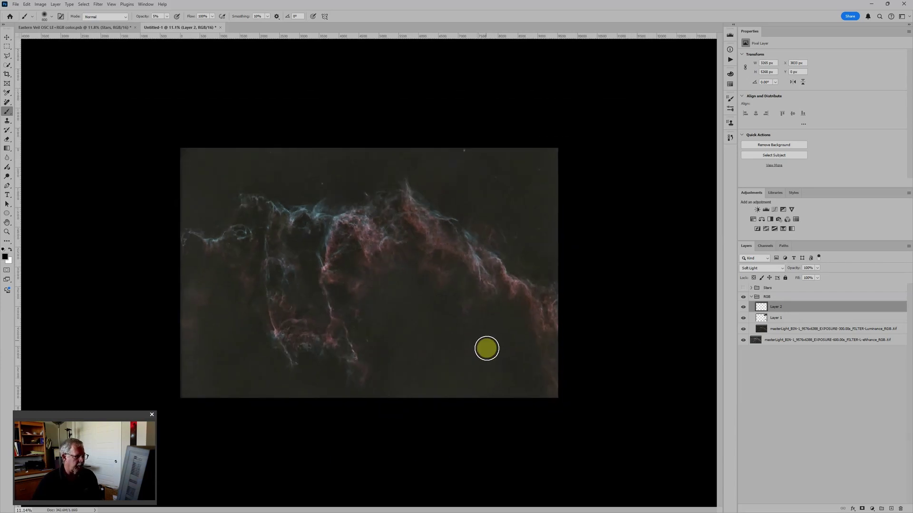
mouse_move(485, 341)
mouse_down()
mouse_move(412, 405)
mouse_move(502, 343)
mouse_move(452, 366)
mouse_move(371, 305)
mouse_move(398, 435)
mouse_move(164, 323)
mouse_move(188, 446)
mouse_up()
key(bracketright)
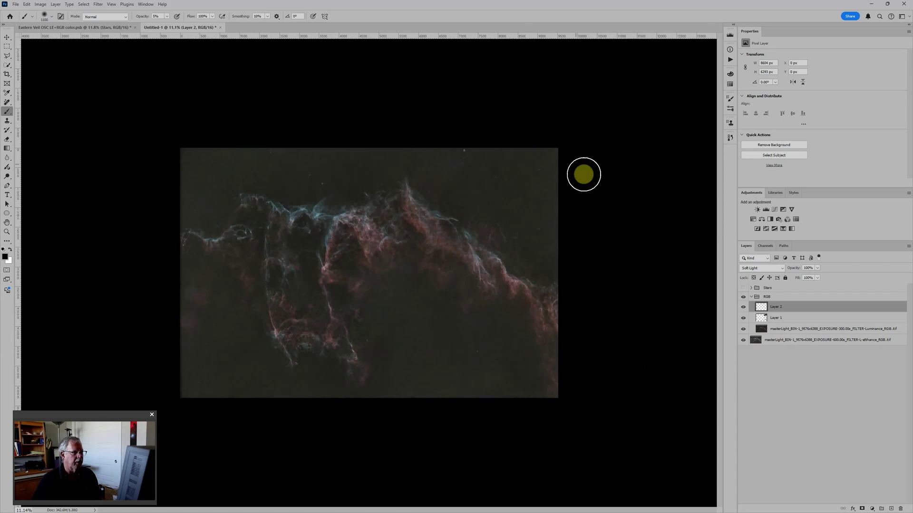
Darken the upper part of the image's right edge with the 1100 px black brush, and collapse and hide the RGB group.
mouse_move(568, 149)
mouse_down()
mouse_move(550, 167)
mouse_move(546, 144)
mouse_move(553, 202)
mouse_up()
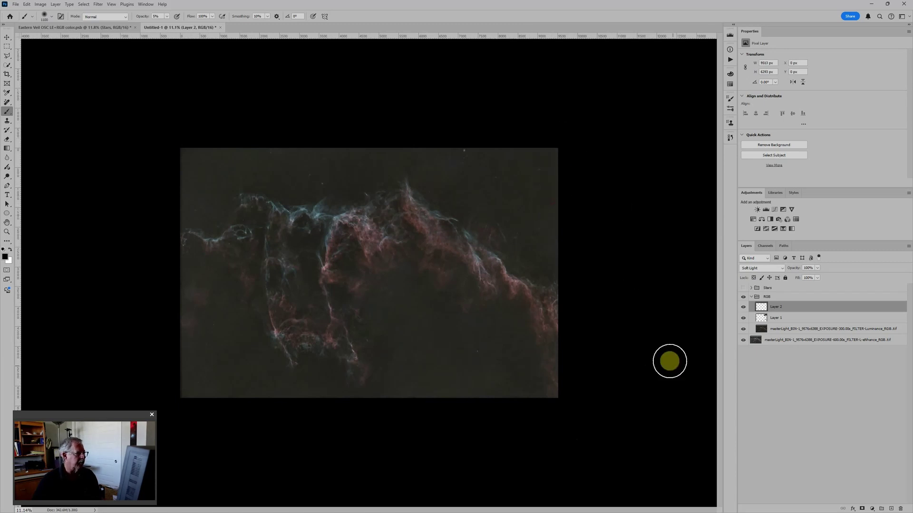
click(752, 296)
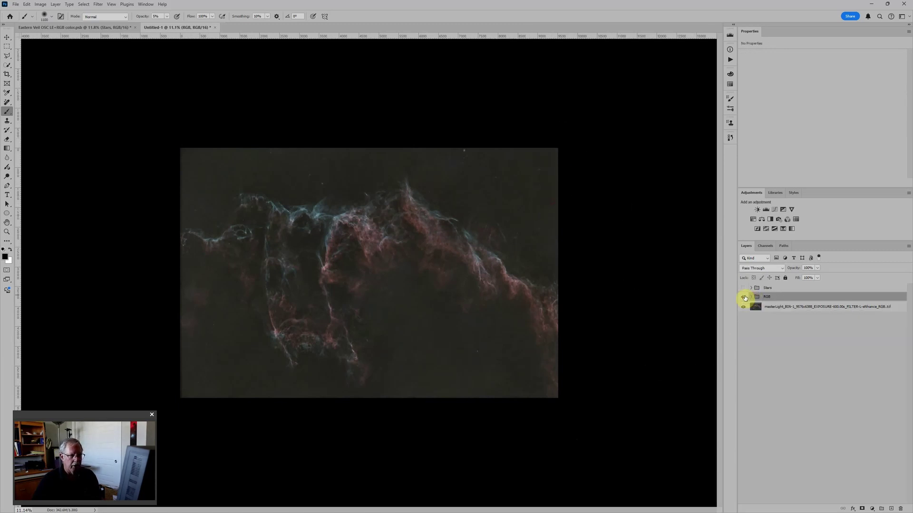
click(742, 298)
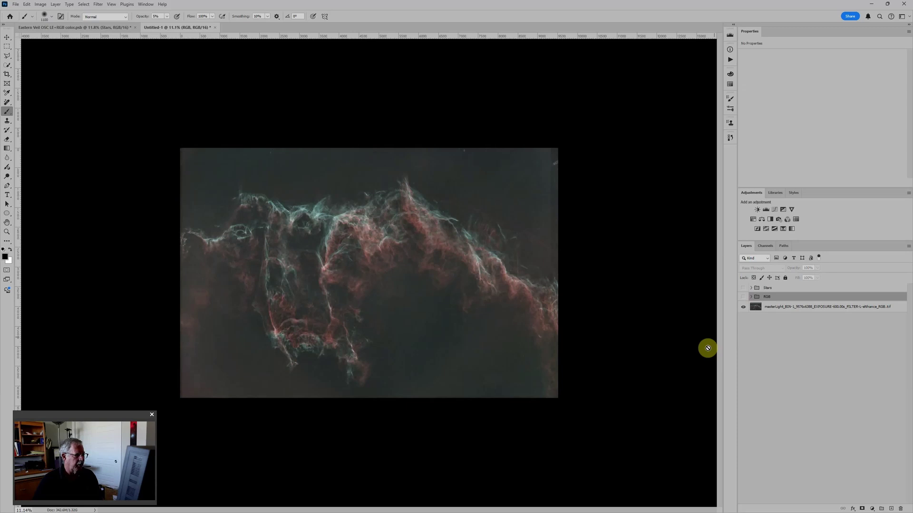
Put the L-eNhance layer into its own group named LE and inspect its nebula and background.
click(784, 307)
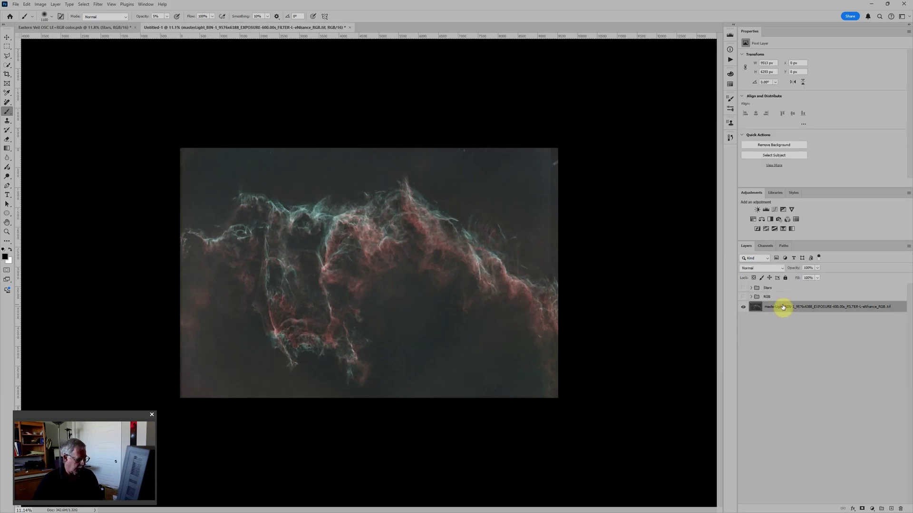
key(ctrl+g)
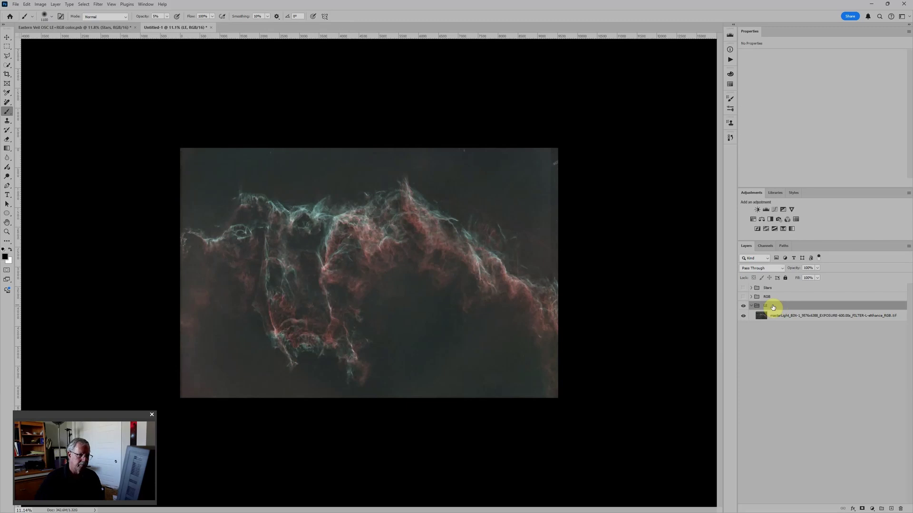
scroll(622, 257, up, 2)
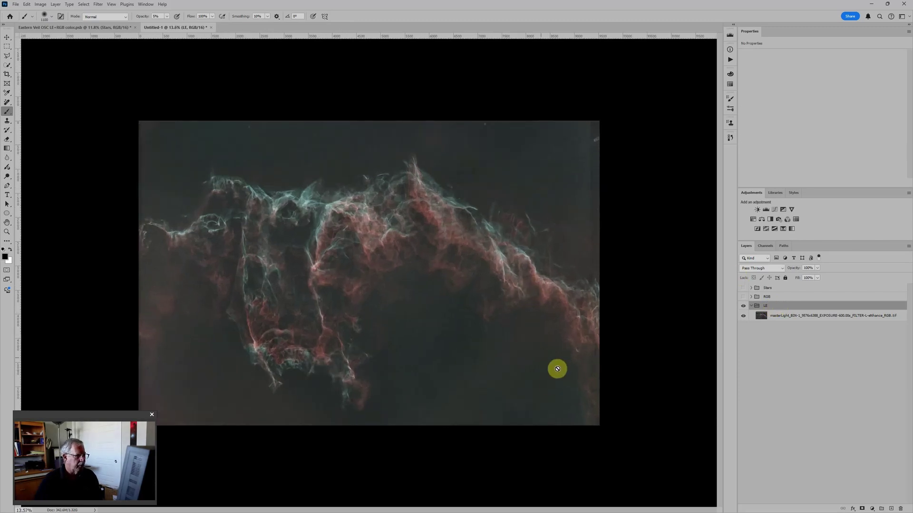
scroll(491, 316, up, 1)
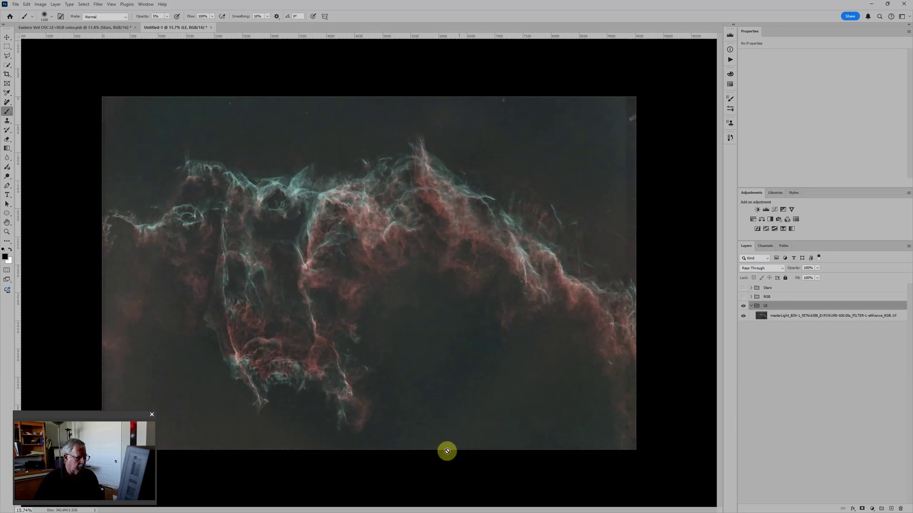
scroll(424, 456, down, 2)
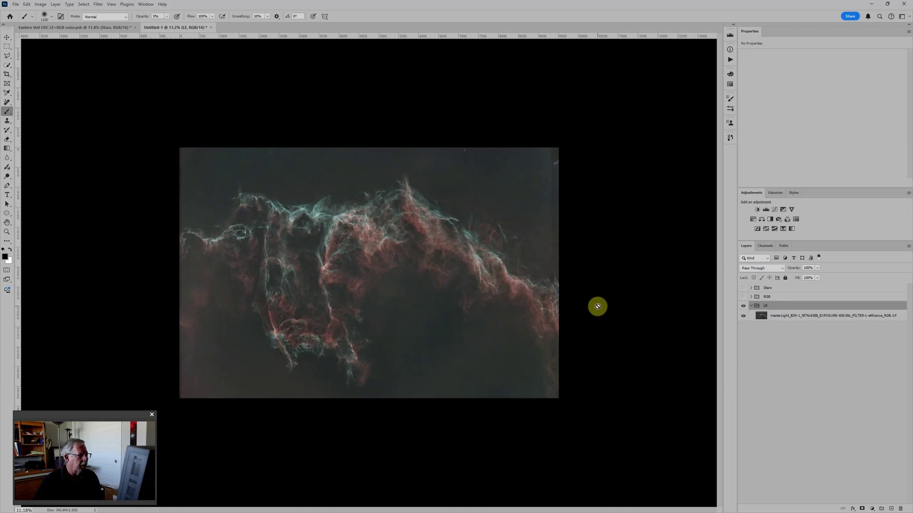
scroll(544, 316, up, 2)
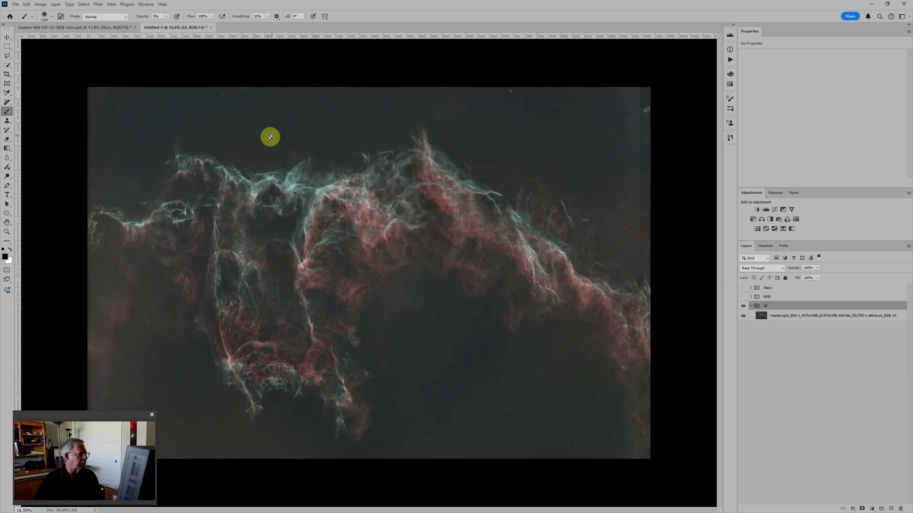
Add a black Solid Color fill layer above the RGB group and set its blend mode to Divide.
click(786, 318)
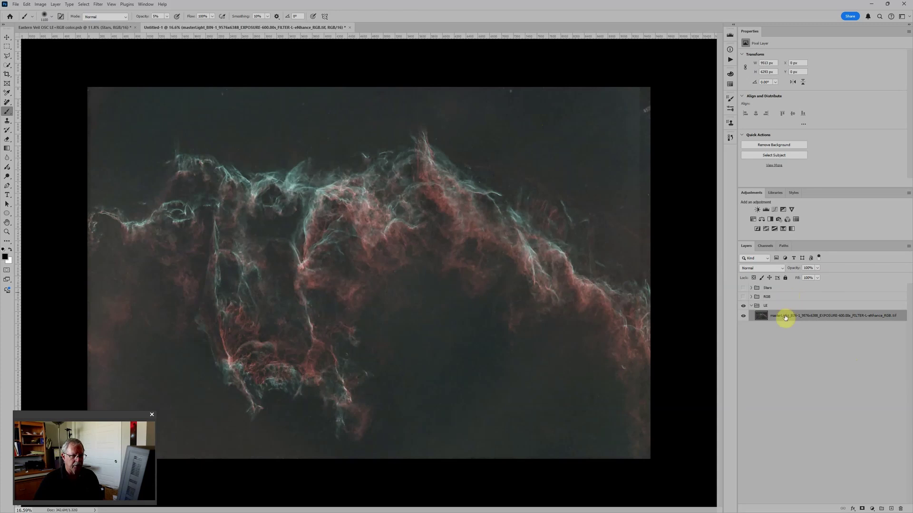
click(776, 299)
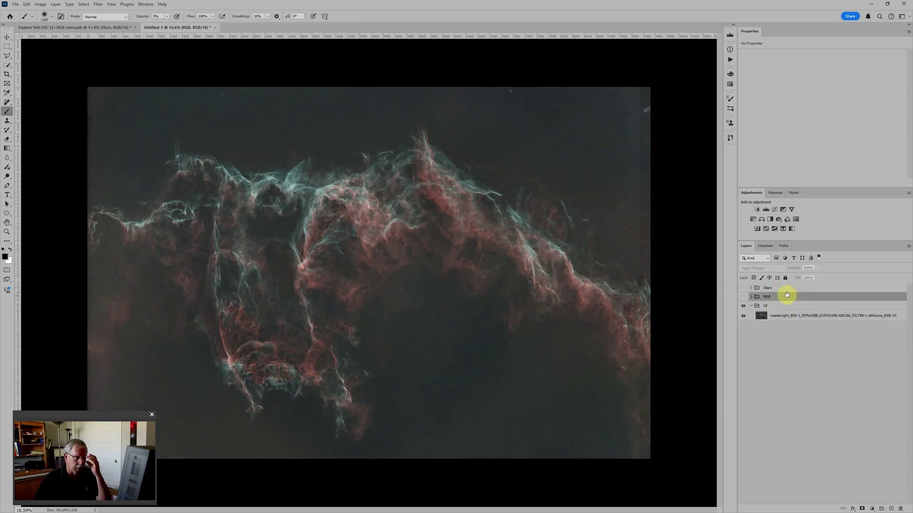
click(873, 509)
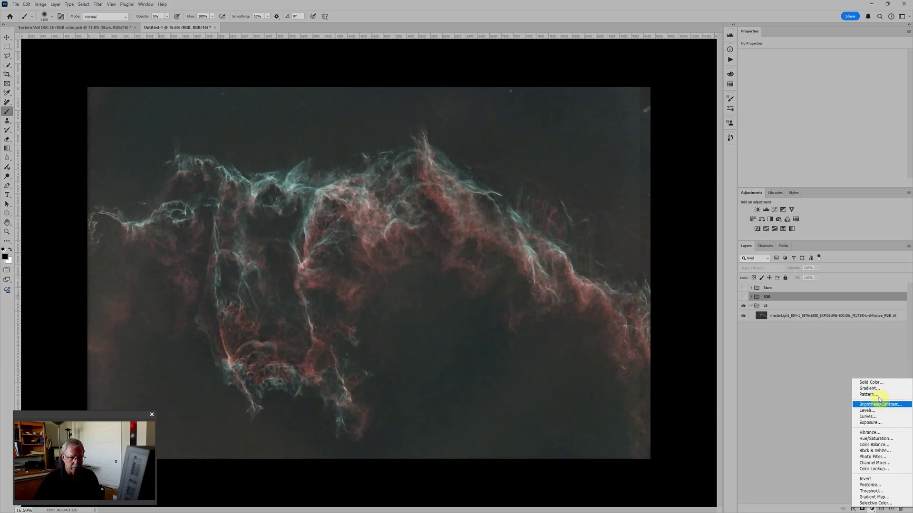
click(874, 382)
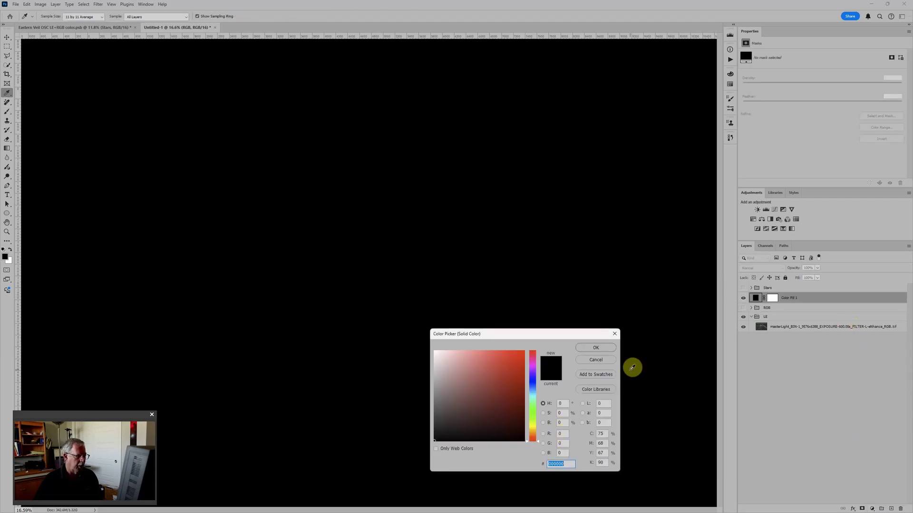
click(595, 347)
key(b)
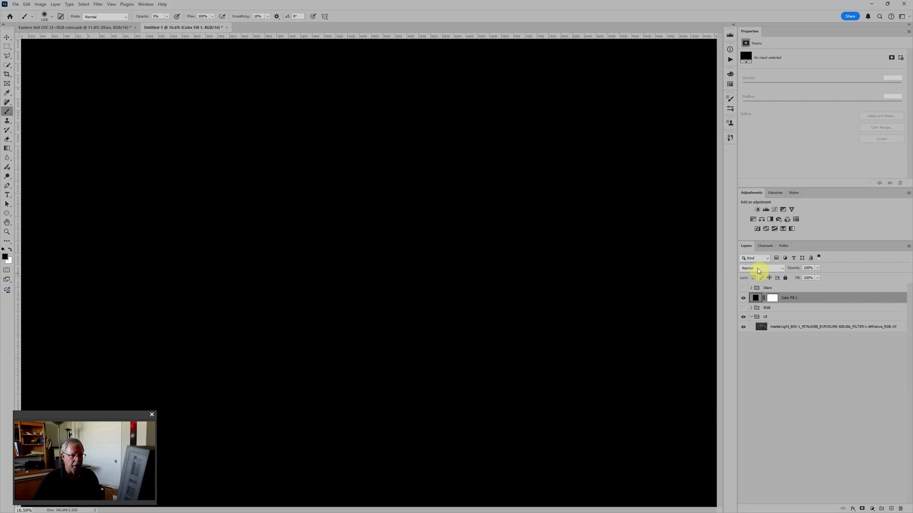
click(759, 270)
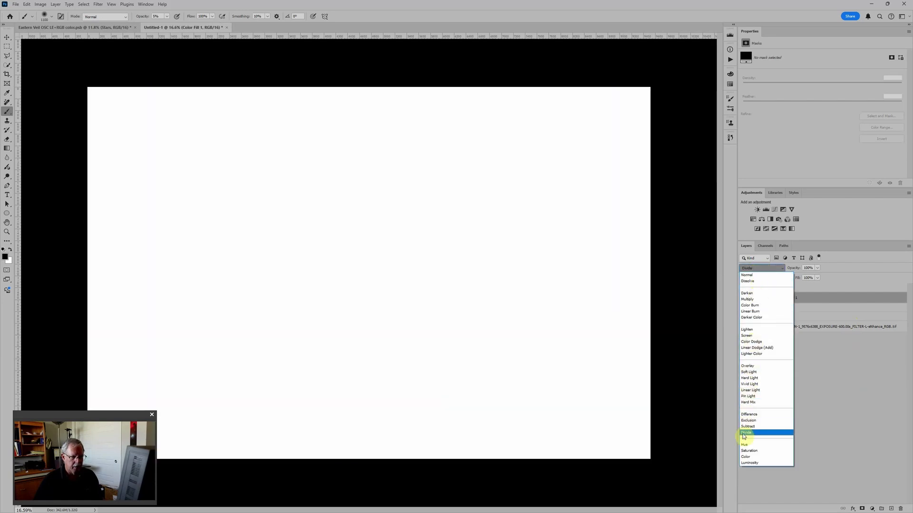
click(747, 434)
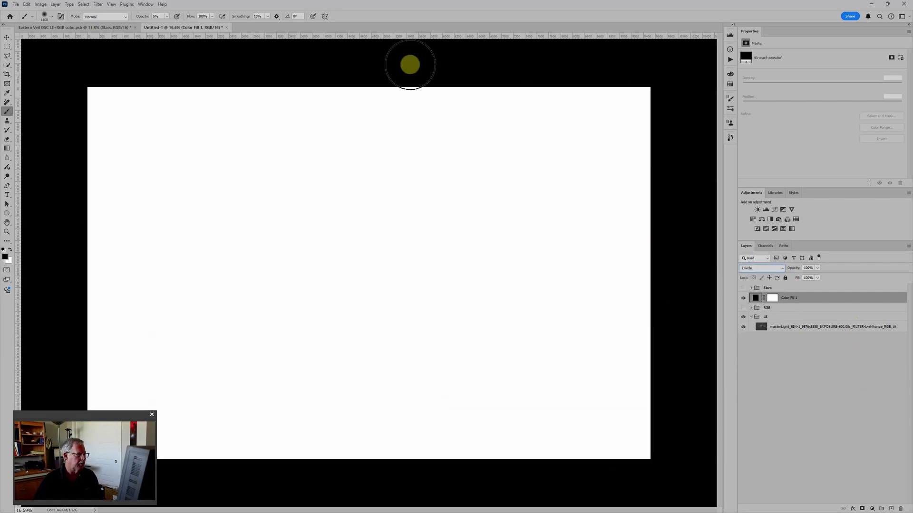
Add a Levels adjustment above the L-eNhance layer and raise its RGB black input to 42 to expose the darkest areas.
click(801, 328)
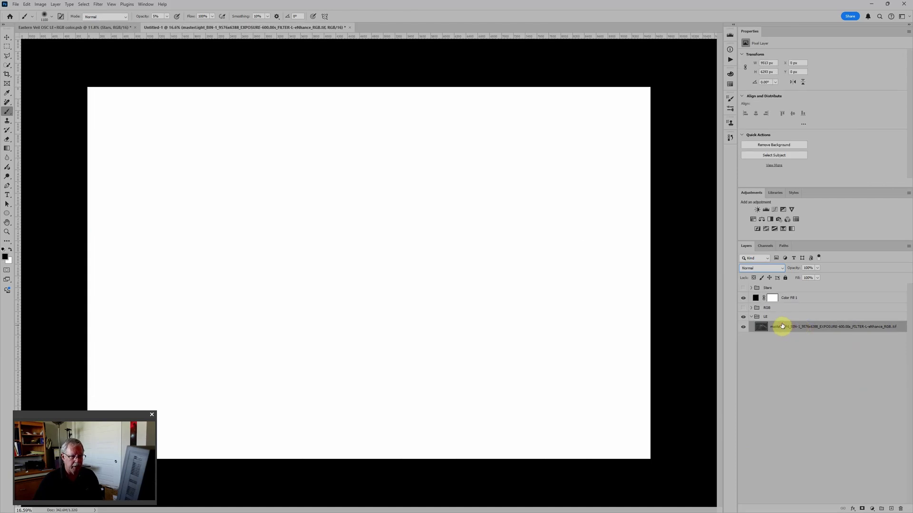
click(766, 209)
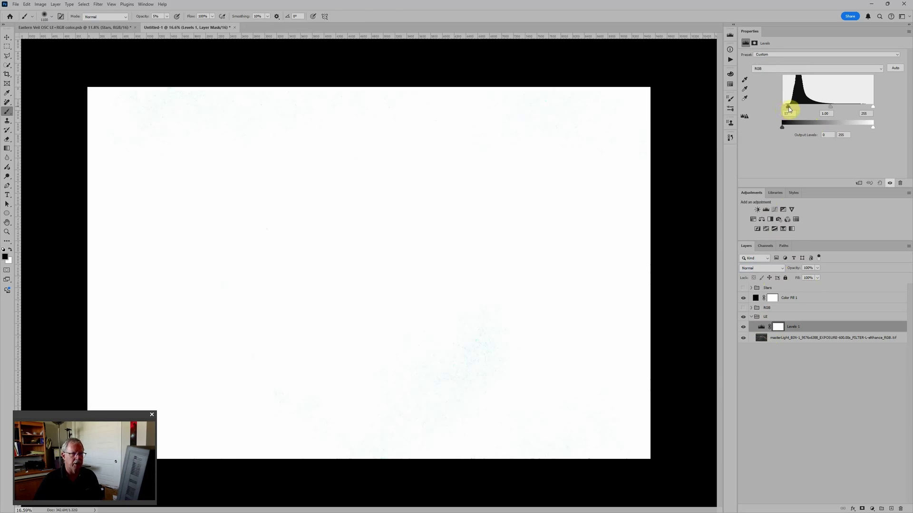
drag(790, 111, 795, 107)
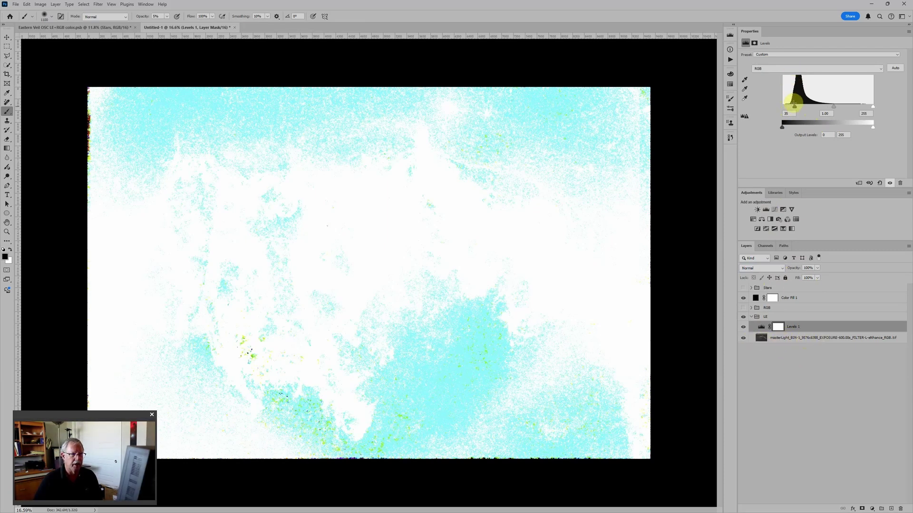
drag(795, 108, 797, 107)
click(694, 203)
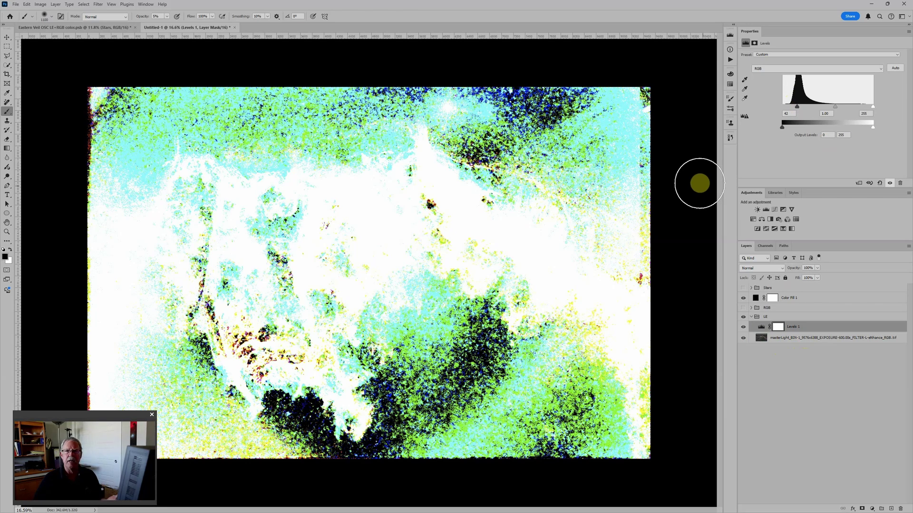
Place an 11 by 11 average color sampler on the black spot inside the nebula below its peak.
scroll(473, 235, up, 1)
scroll(473, 235, up, 6)
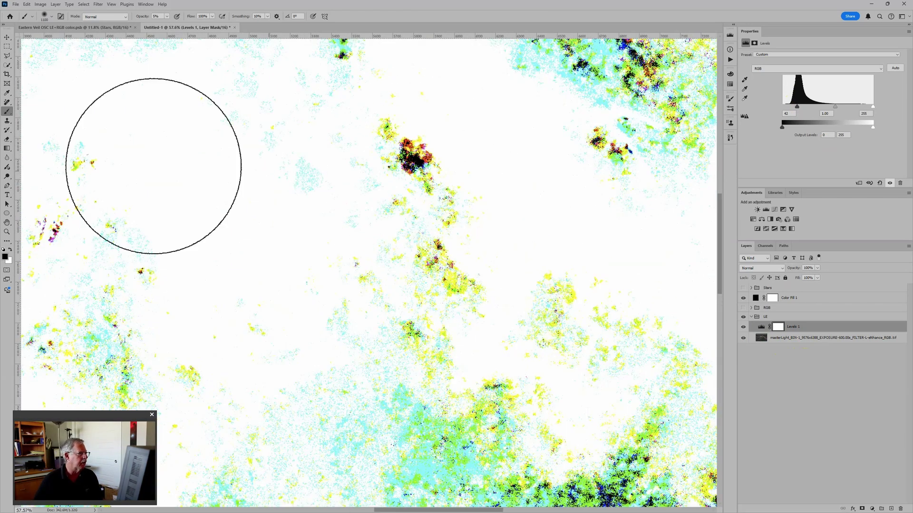
drag(8, 94, 33, 95)
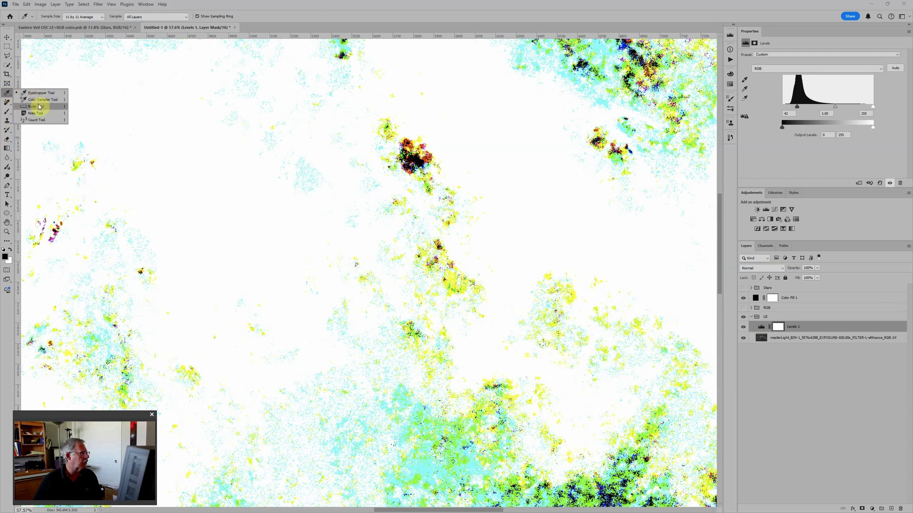
click(42, 100)
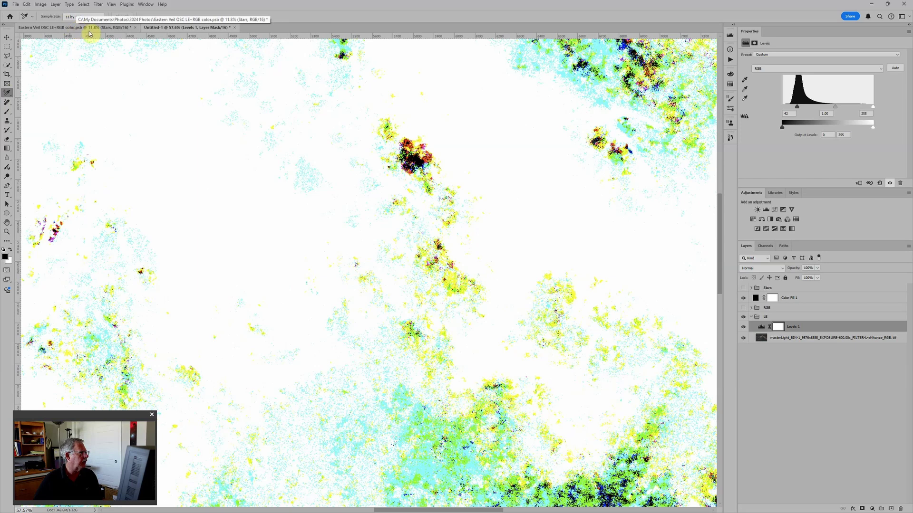
scroll(371, 133, up, 5)
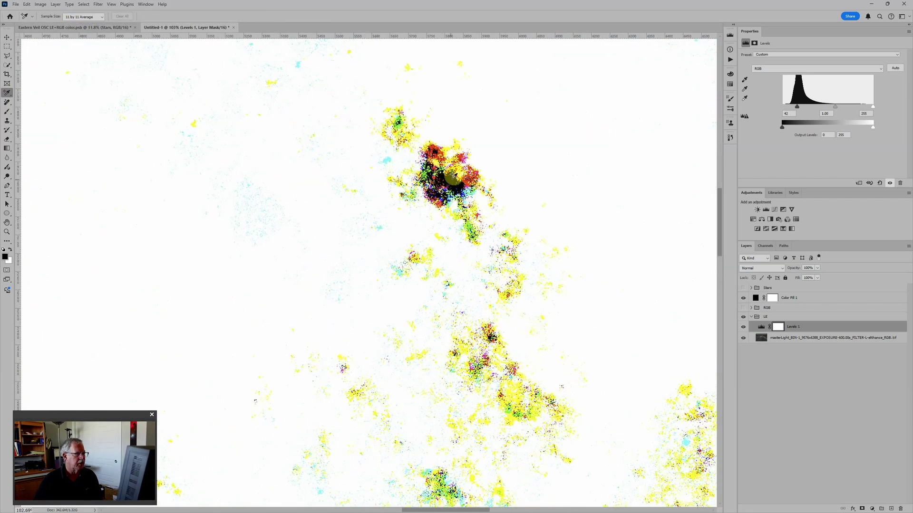
click(451, 178)
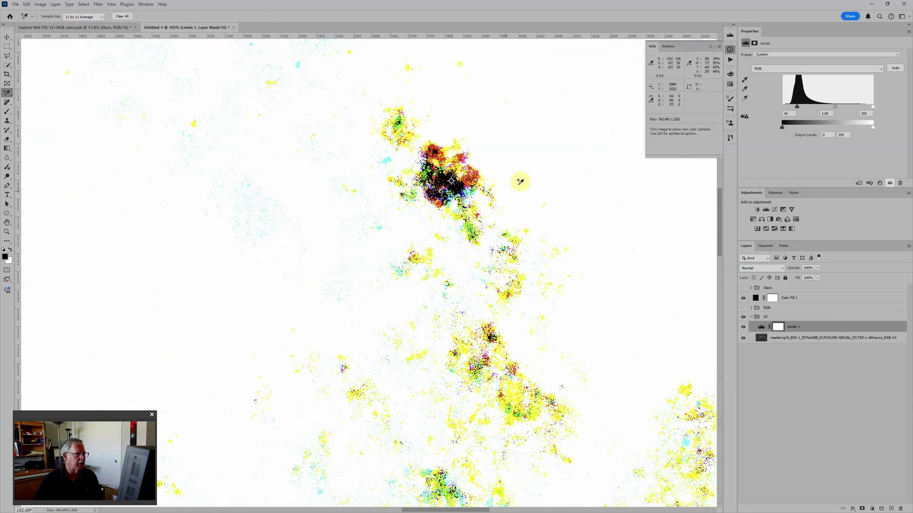
Hide the Divide color fill layer and reset the Levels adjustment to its defaults.
scroll(454, 181, down, 4)
scroll(459, 188, down, 5)
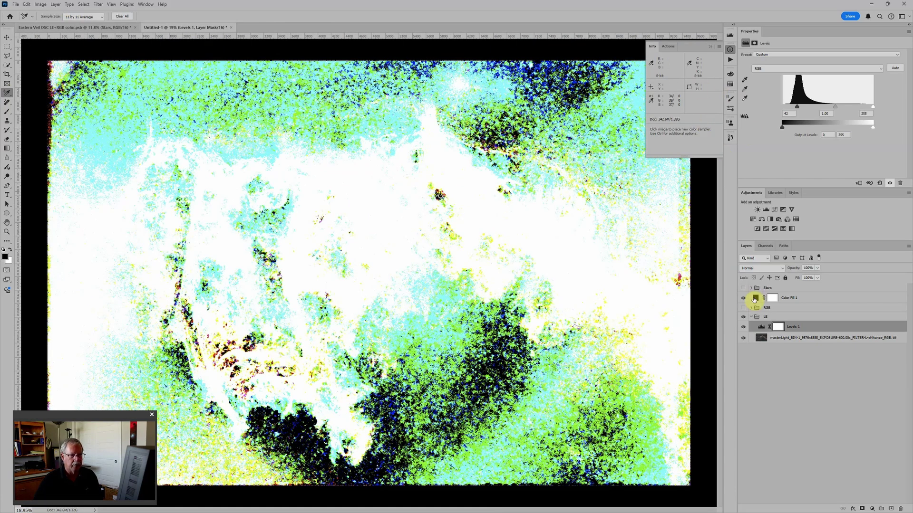
click(744, 299)
click(760, 327)
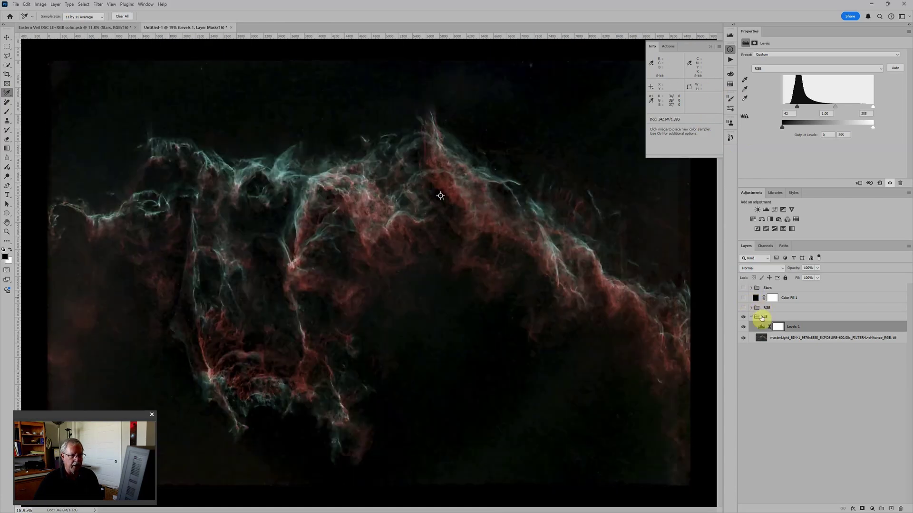
click(881, 184)
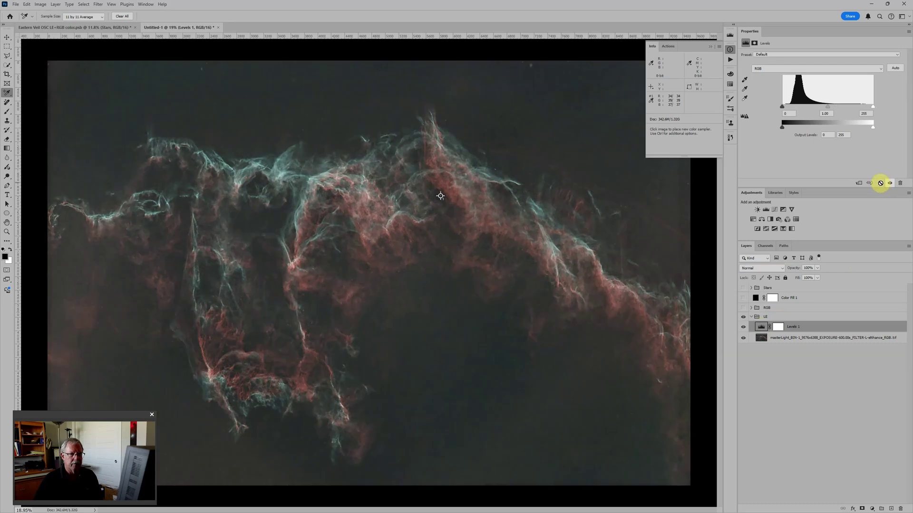
Rename the Levels adjustment layer in the LE group as "Black level".
double_click(792, 327)
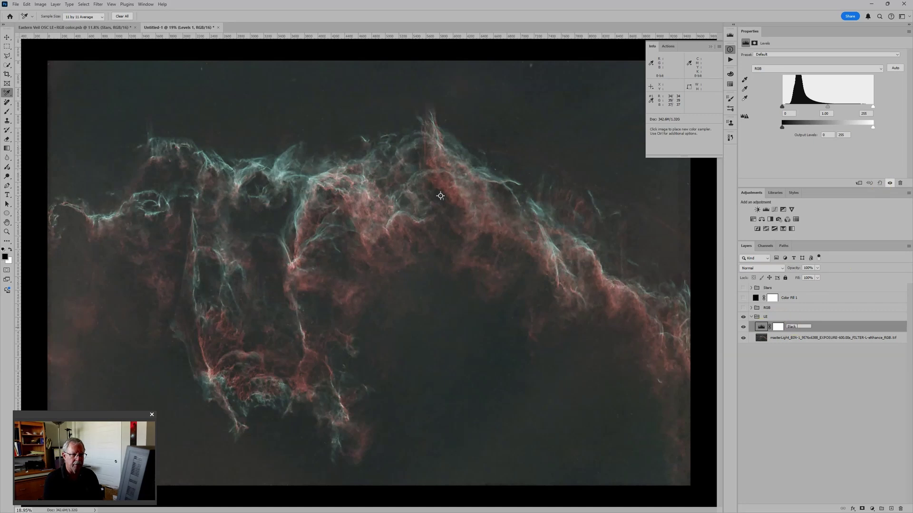
text(Black level)
key(Return)
click(794, 326)
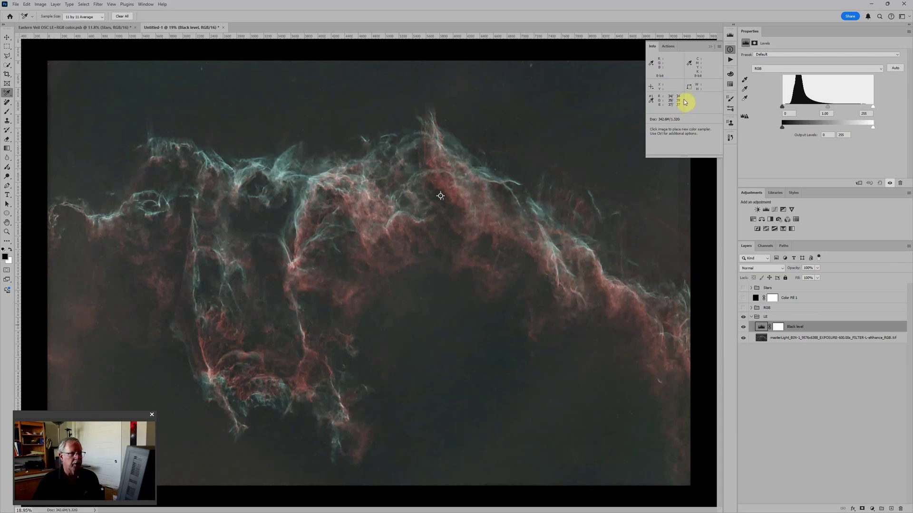
Neutralize the sampled black spot by raising the Black level adjustment's red black input and setting green to 22 and blue to 19.
key(ctrl+plus)
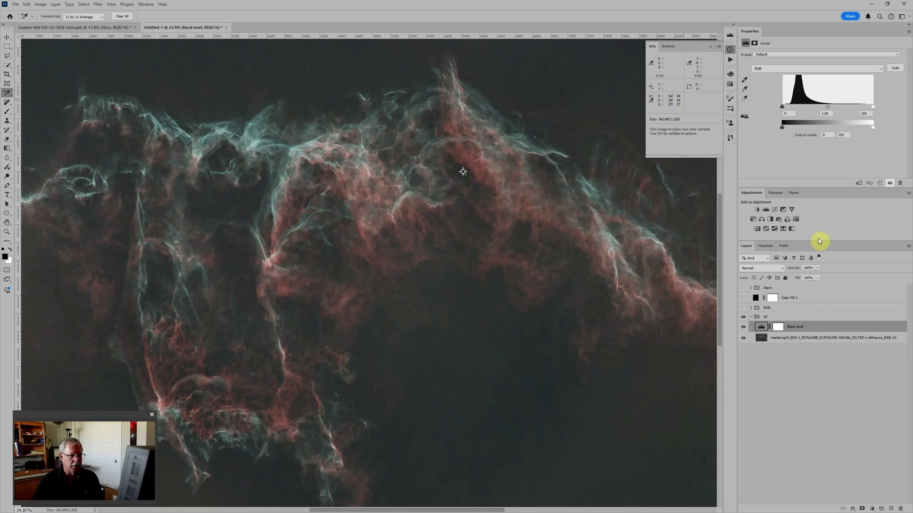
click(776, 69)
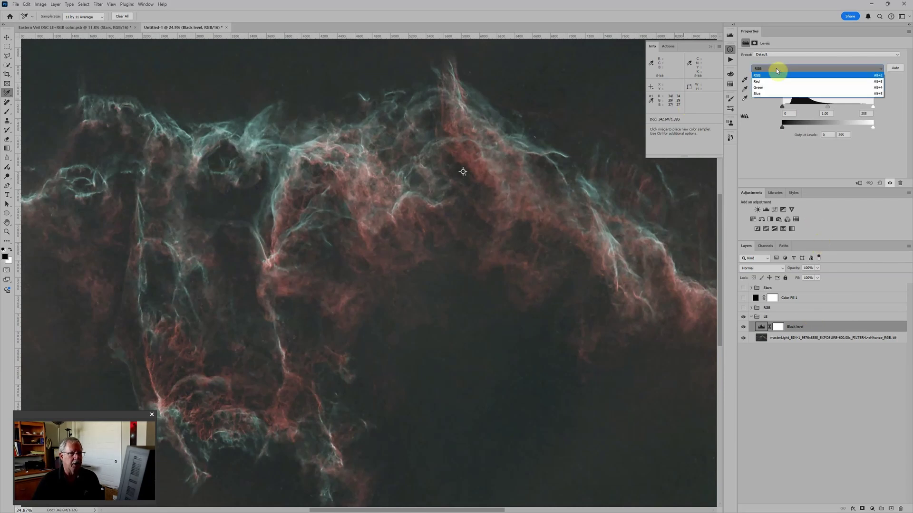
click(766, 80)
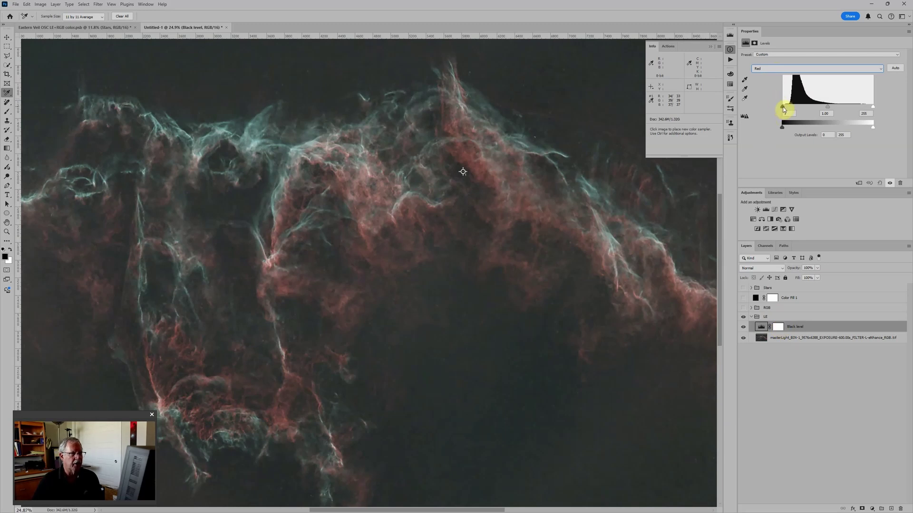
drag(783, 107, 787, 109)
click(780, 69)
click(764, 85)
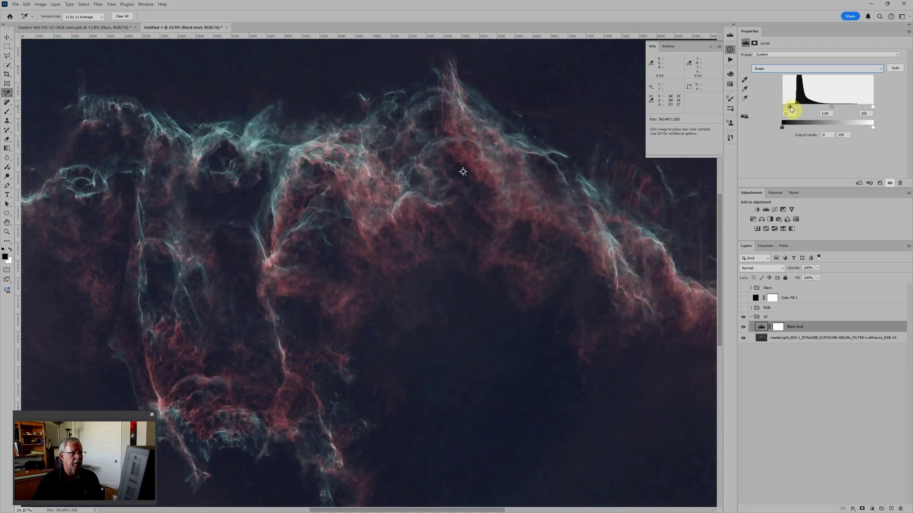
click(783, 69)
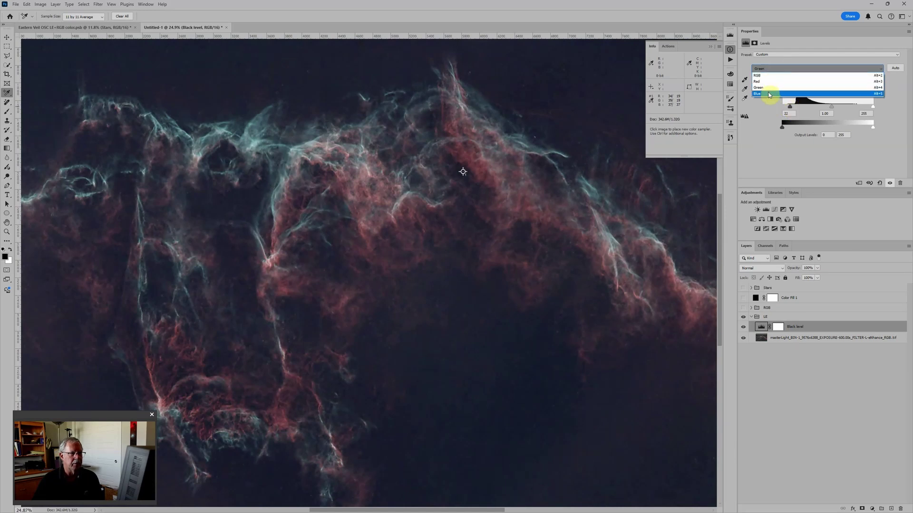
click(768, 94)
drag(783, 108, 791, 109)
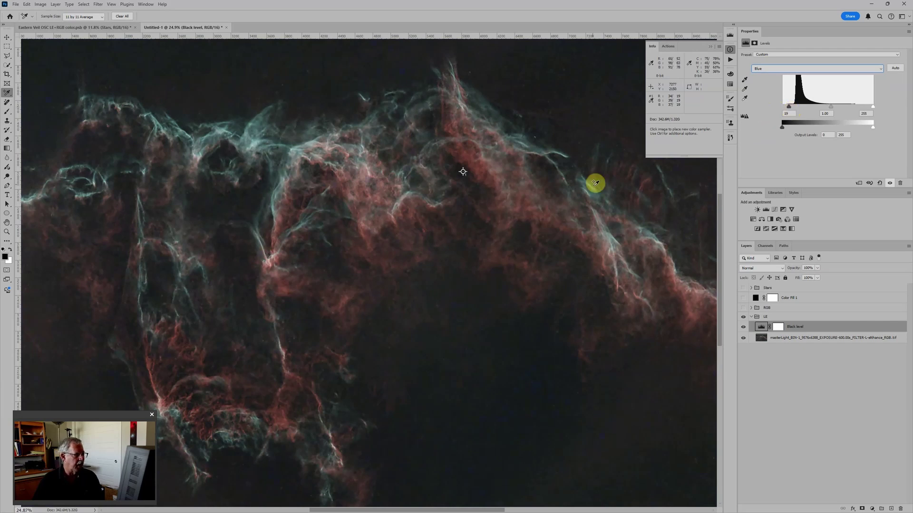
Add a second Levels adjustment above Black level with a slightly raised black input, midtone 1.16 and white input 234 to brighten the nebula.
scroll(557, 213, down, 2)
scroll(558, 213, down, 1)
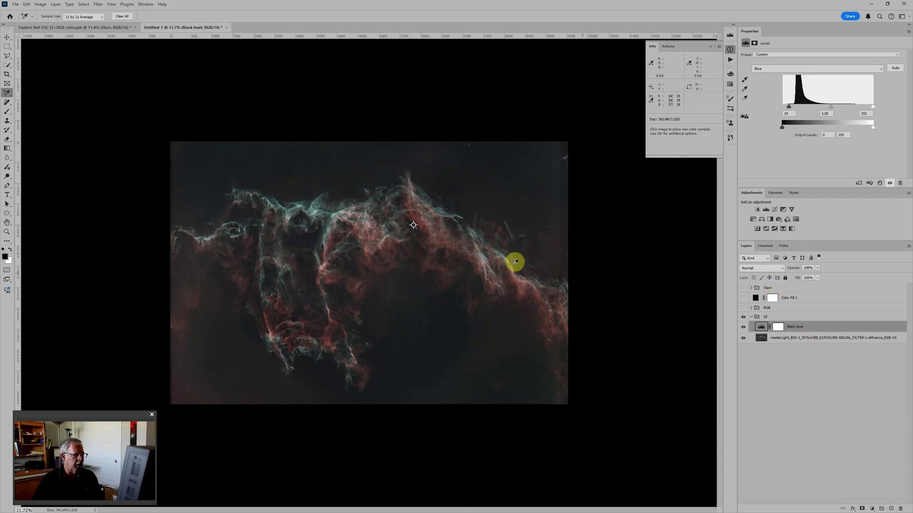
click(767, 209)
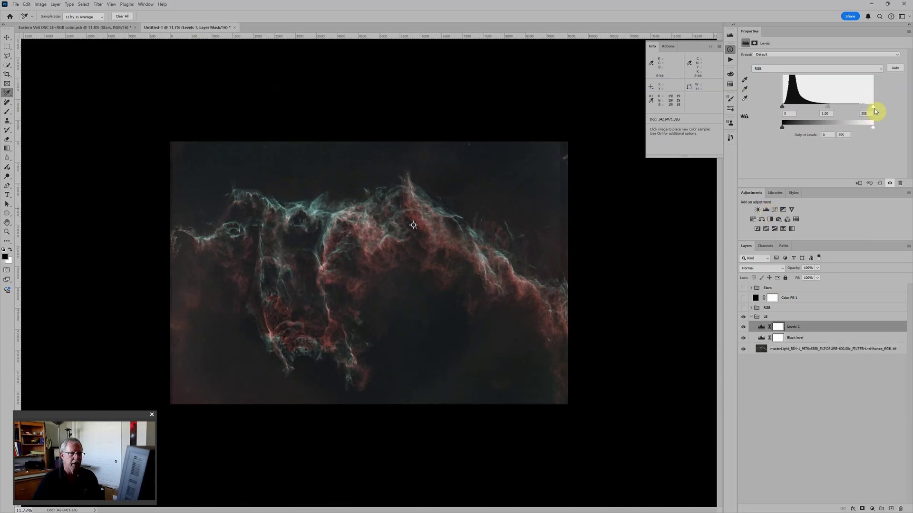
drag(872, 106, 822, 107)
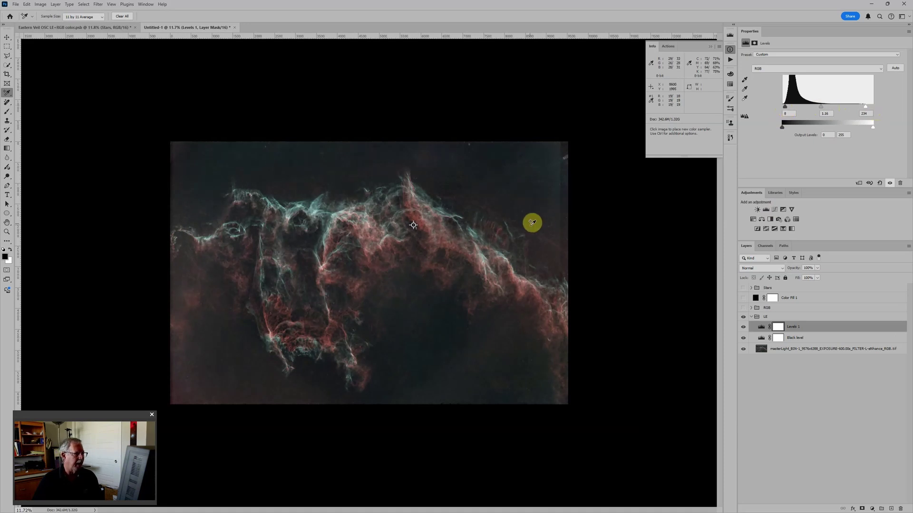
scroll(493, 286, up, 2)
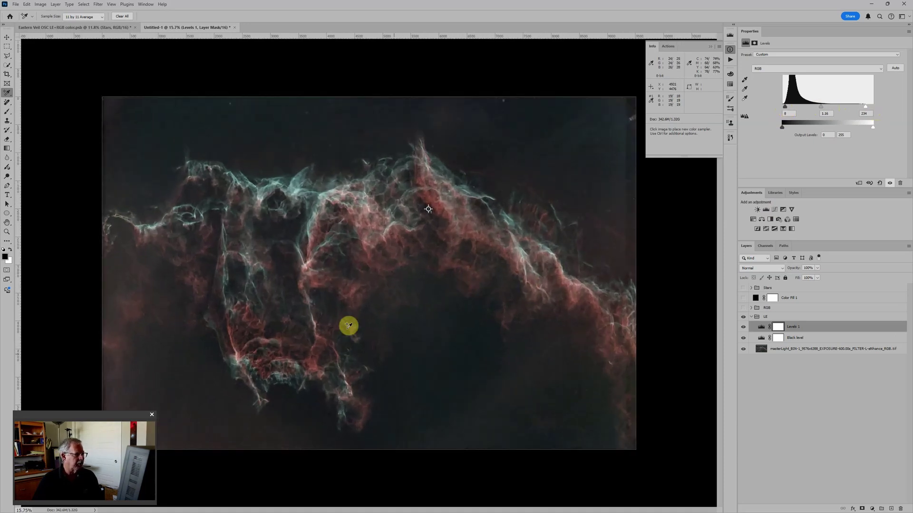
scroll(549, 232, up, 1)
scroll(446, 336, down, 3)
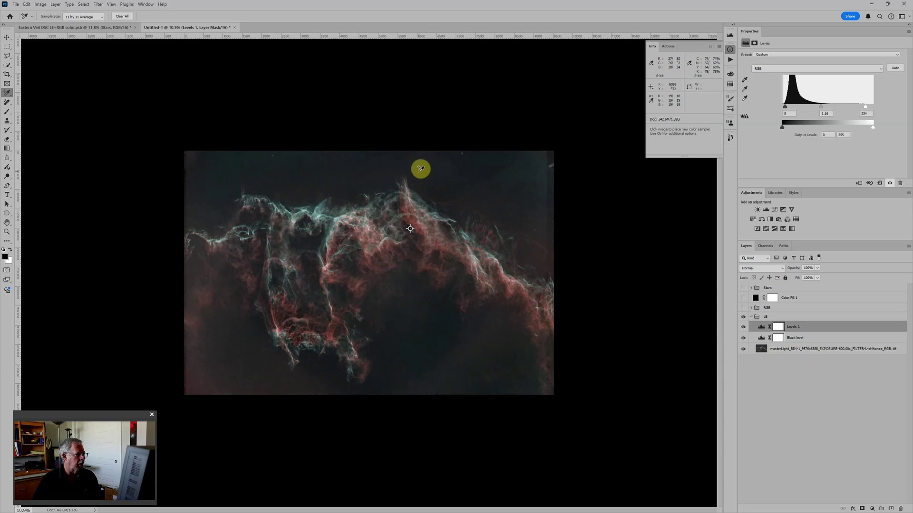
Add a new blank layer directly above the L-eNhance image and set its blend mode to Soft Light.
click(822, 350)
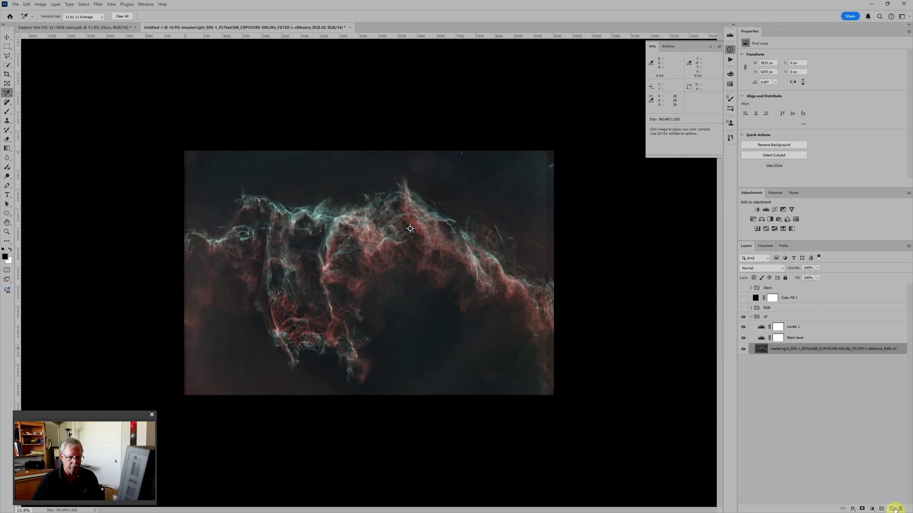
click(891, 509)
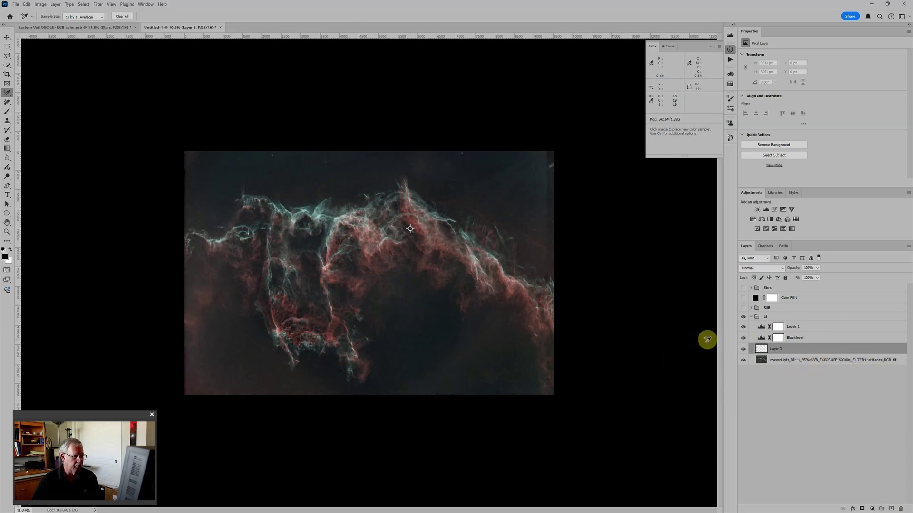
click(767, 270)
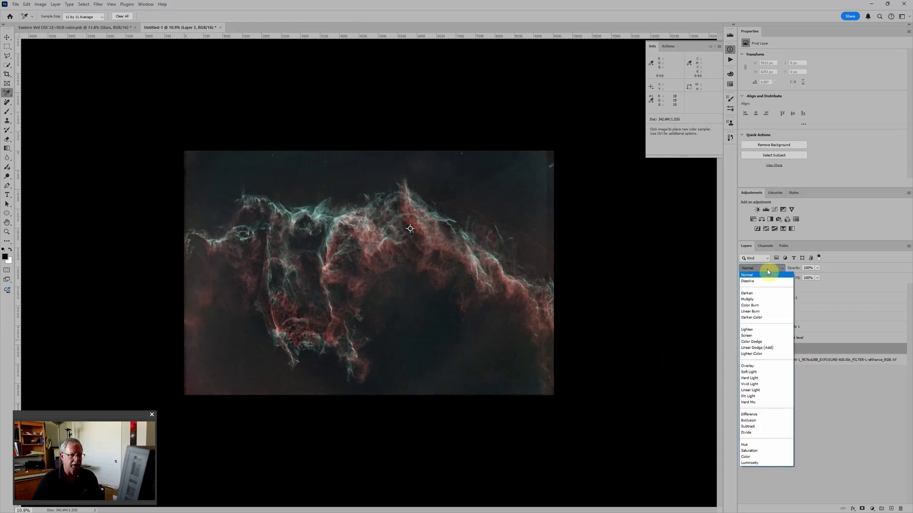
click(750, 372)
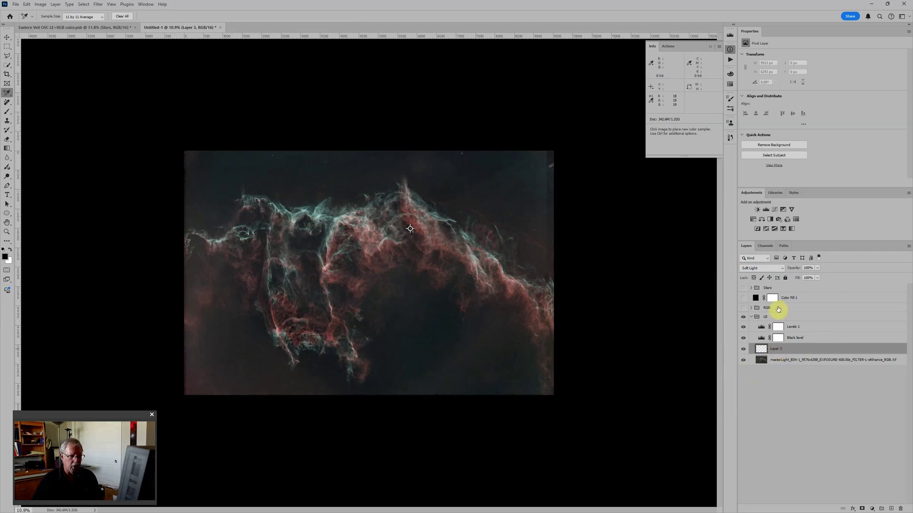
Paint black with a 5% opacity brush over the upper-right background on the Soft Light layer, adjusting the brush size between strokes.
key(b)
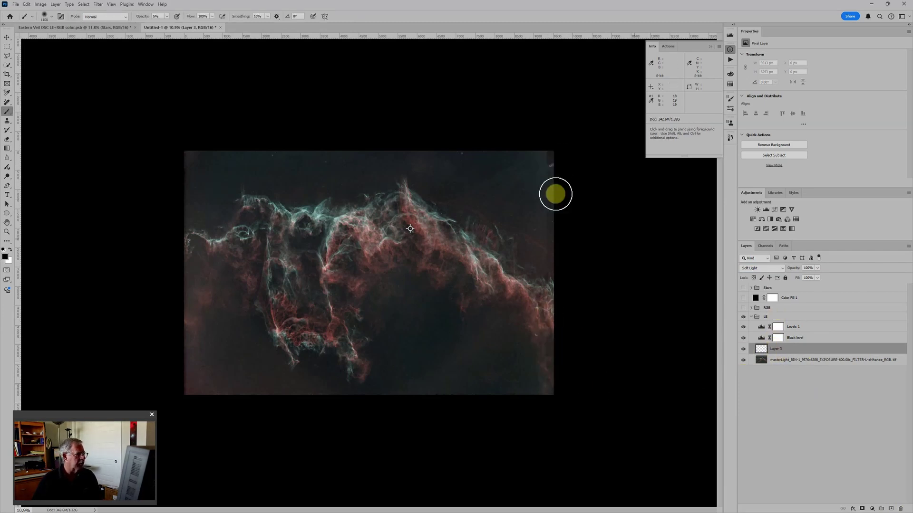
drag(547, 150, 538, 231)
key(bracketleft)
key(bracketleft)
key(bracketleft)
key(bracketleft)
key(bracketleft)
key(bracketleft)
mouse_move(528, 167)
mouse_down()
mouse_move(474, 200)
mouse_move(490, 203)
mouse_move(525, 177)
mouse_move(532, 187)
mouse_move(465, 182)
mouse_move(531, 164)
mouse_move(540, 149)
mouse_move(548, 260)
mouse_move(552, 197)
mouse_move(540, 157)
mouse_move(548, 258)
mouse_up()
key(bracketright)
key(bracketright)
key(bracketright)
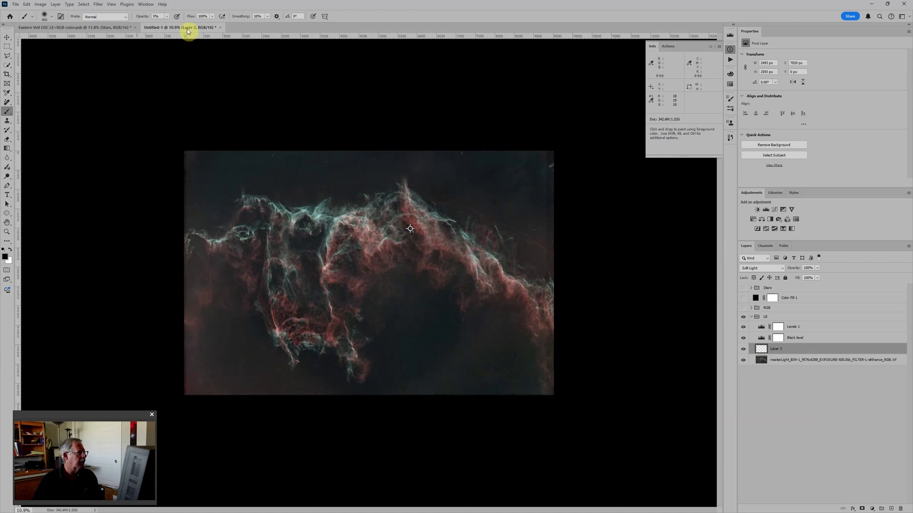
Raise the brush opacity to 10% and darken the background above the peak and down the image's right side.
key(1)
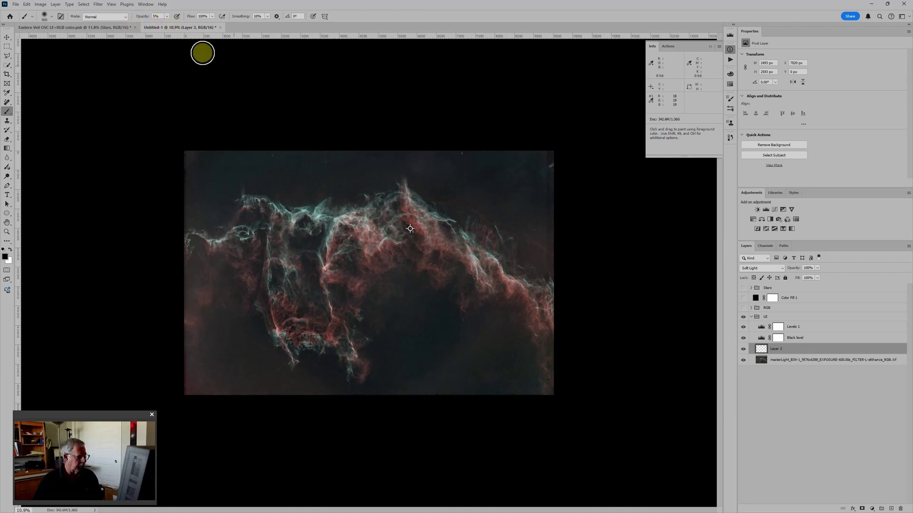
mouse_move(439, 172)
mouse_down()
mouse_move(408, 172)
mouse_move(414, 167)
mouse_up()
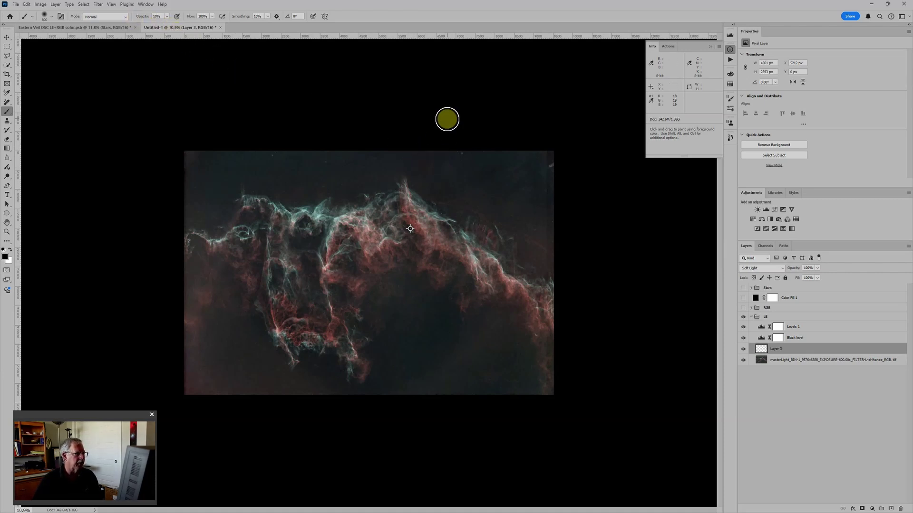
mouse_move(504, 199)
mouse_down()
mouse_move(536, 228)
mouse_move(499, 320)
mouse_move(420, 394)
mouse_move(499, 317)
mouse_up()
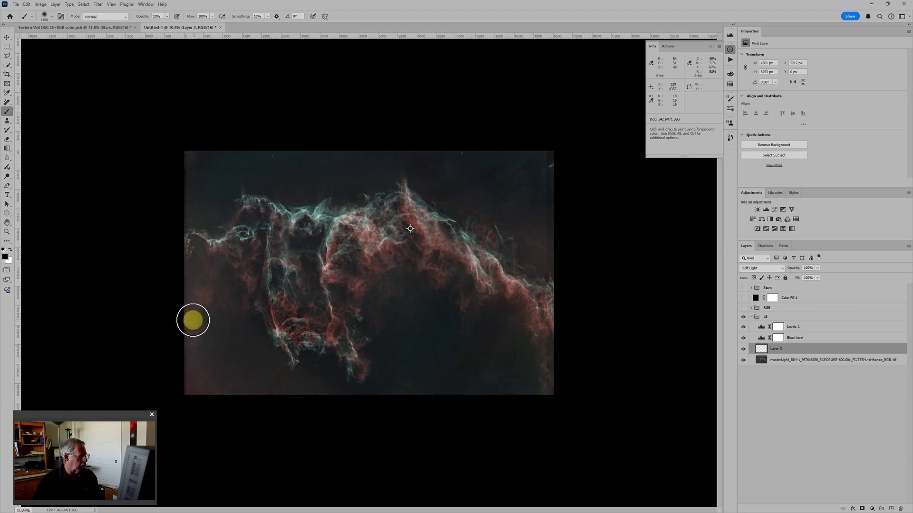
Enlarge the brush to 2700 pixels and darken the lower-left background and the remaining dark areas around the nebula.
key(bracketright)
key(bracketright)
key(bracketright)
key(bracketright)
key(bracketright)
key(bracketright)
key(bracketright)
key(bracketright)
key(bracketright)
key(bracketright)
key(bracketright)
key(bracketright)
key(bracketright)
key(bracketright)
key(bracketright)
key(bracketright)
key(bracketright)
key(bracketright)
key(bracketright)
mouse_move(191, 288)
mouse_down()
mouse_move(304, 408)
mouse_move(203, 314)
mouse_move(279, 426)
mouse_move(200, 298)
mouse_move(244, 373)
mouse_move(292, 409)
mouse_move(190, 328)
mouse_move(200, 424)
mouse_move(224, 420)
mouse_move(225, 349)
mouse_move(244, 392)
mouse_move(306, 414)
mouse_move(519, 381)
mouse_move(500, 320)
mouse_move(464, 343)
mouse_move(384, 510)
mouse_move(392, 329)
mouse_move(402, 304)
mouse_move(398, 422)
mouse_move(467, 394)
mouse_move(510, 413)
mouse_move(532, 397)
mouse_move(345, 432)
mouse_move(335, 448)
mouse_move(273, 452)
mouse_up()
scroll(528, 432, down, 4)
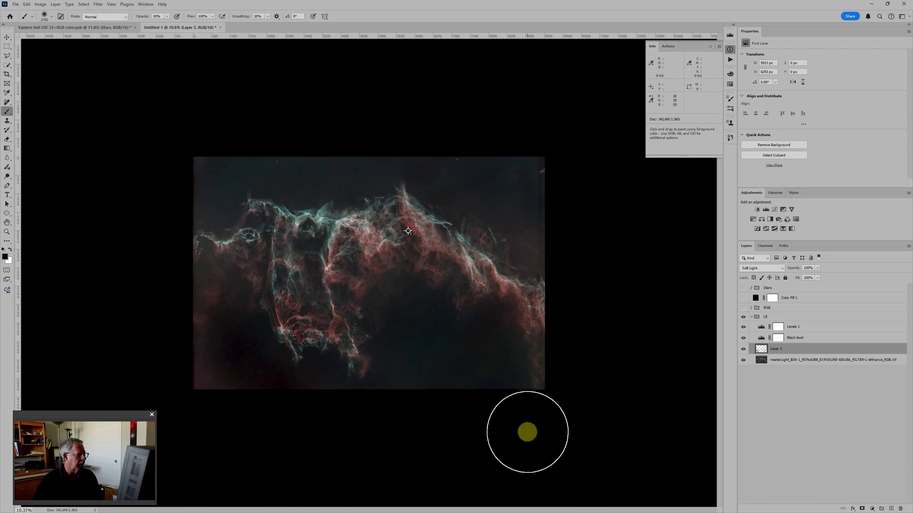
mouse_move(277, 295)
mouse_down()
mouse_move(416, 281)
mouse_move(354, 320)
mouse_move(467, 228)
mouse_up()
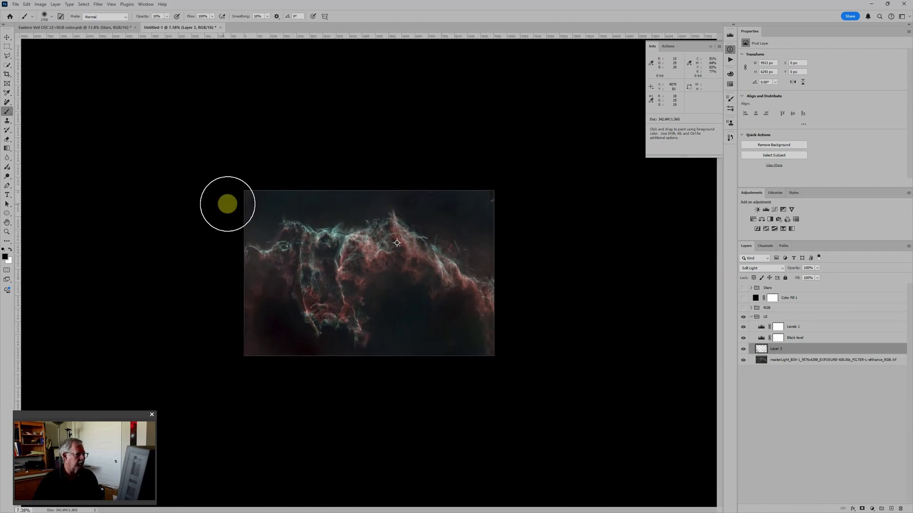
scroll(554, 349, up, 4)
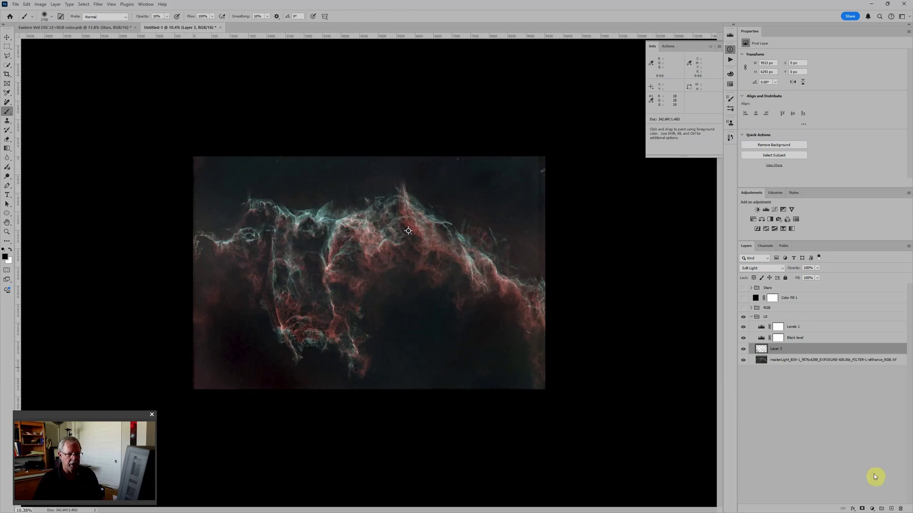
Add another blank layer above the Soft Light layer and set its blend mode to Color.
click(892, 509)
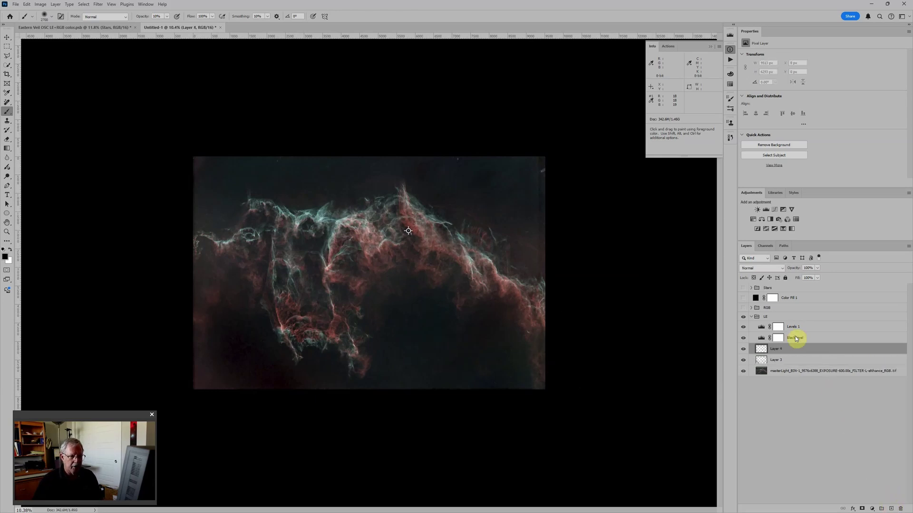
click(761, 268)
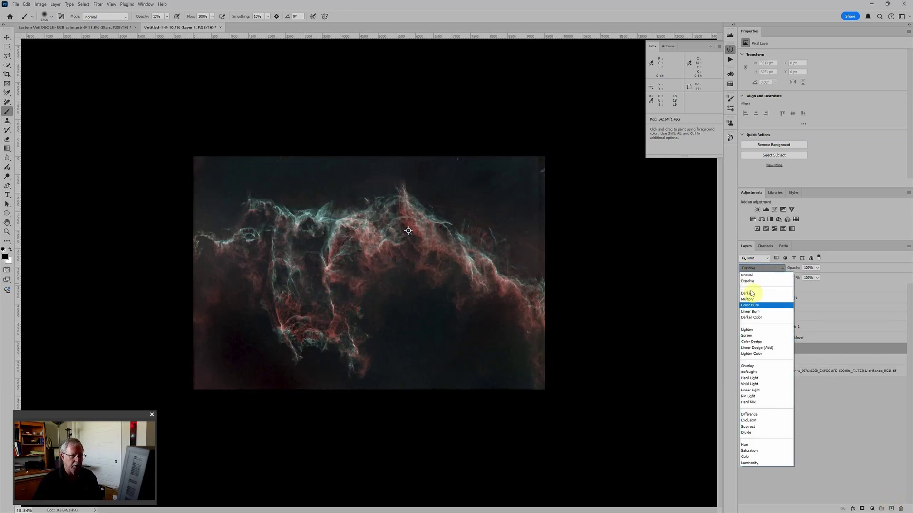
click(745, 457)
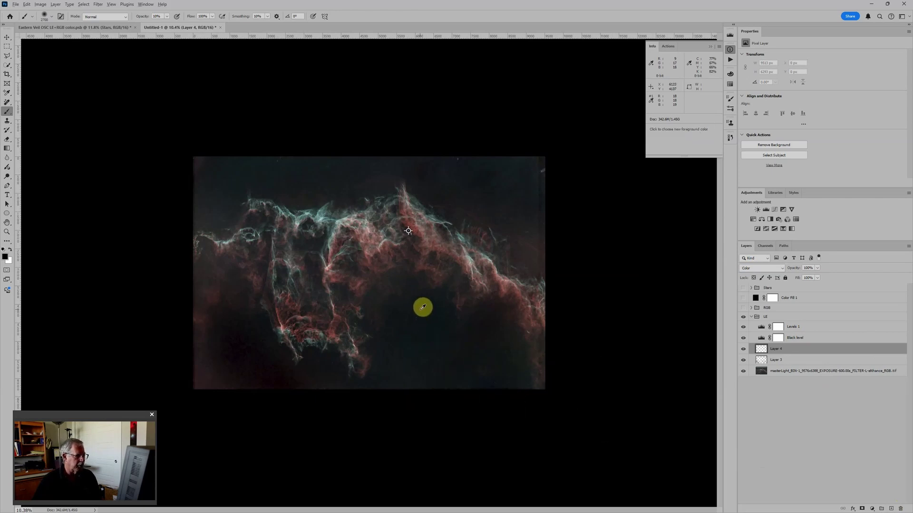
Paint a dark color sampled below the nebula across the lower background, and darken the bottom edge on the Soft Light layer.
alt+click(425, 304)
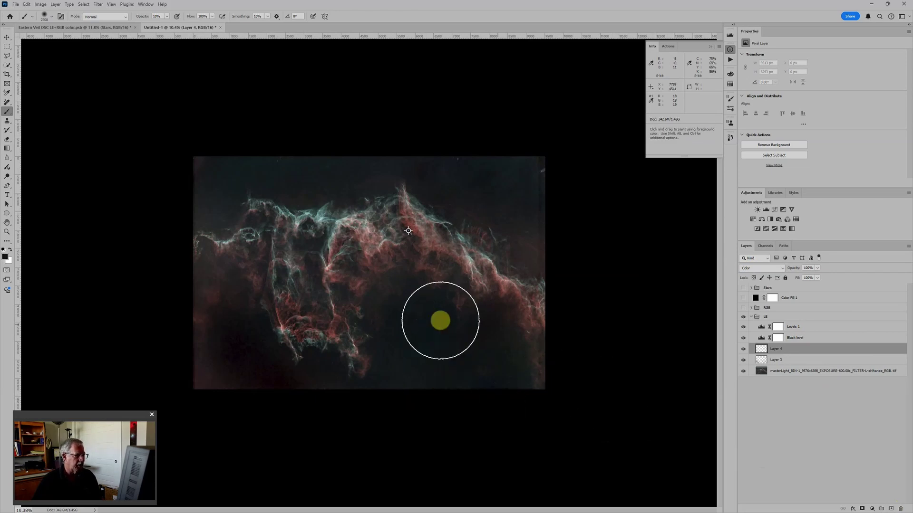
mouse_move(507, 323)
mouse_down()
mouse_move(495, 317)
mouse_move(483, 340)
mouse_move(497, 317)
mouse_move(257, 363)
mouse_move(265, 403)
mouse_move(306, 402)
mouse_move(226, 375)
mouse_move(184, 392)
mouse_move(220, 379)
mouse_move(317, 404)
mouse_up()
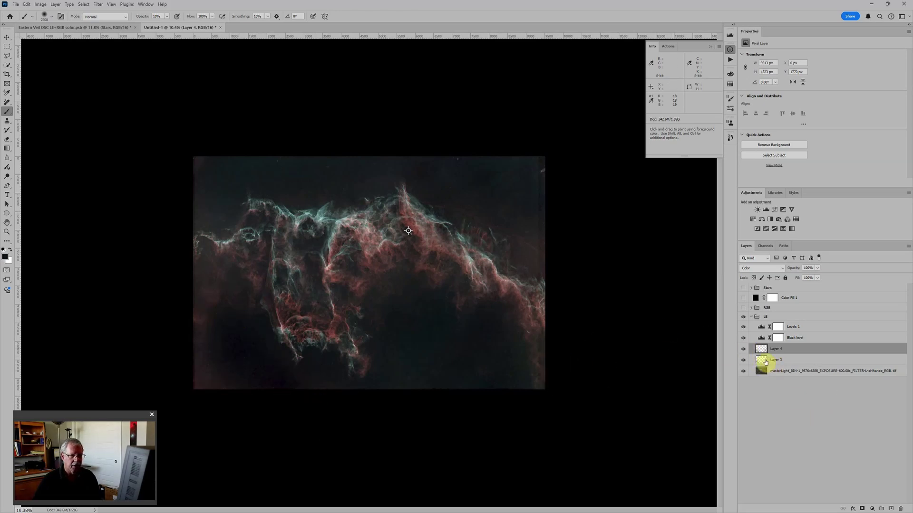
click(762, 364)
drag(328, 393, 333, 397)
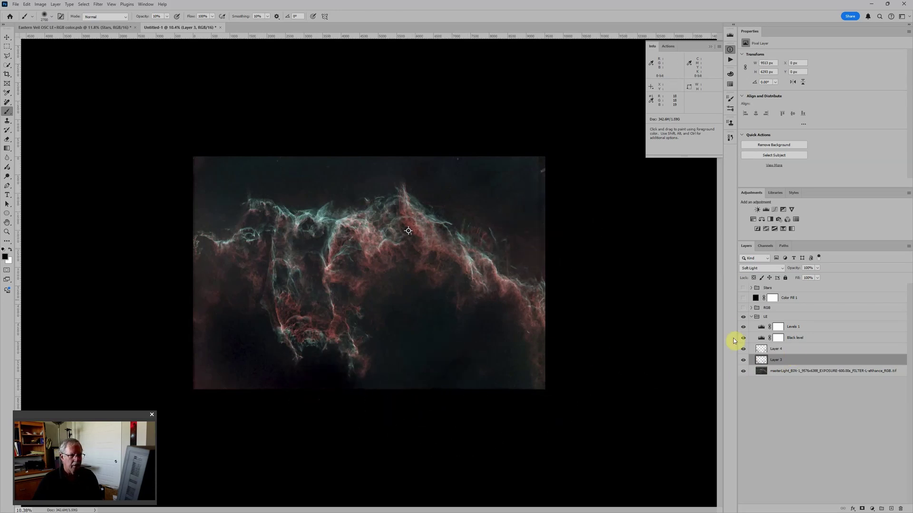
Show the RGB group, toggle the LE group's visibility to compare the two, and select the RGB group.
click(744, 308)
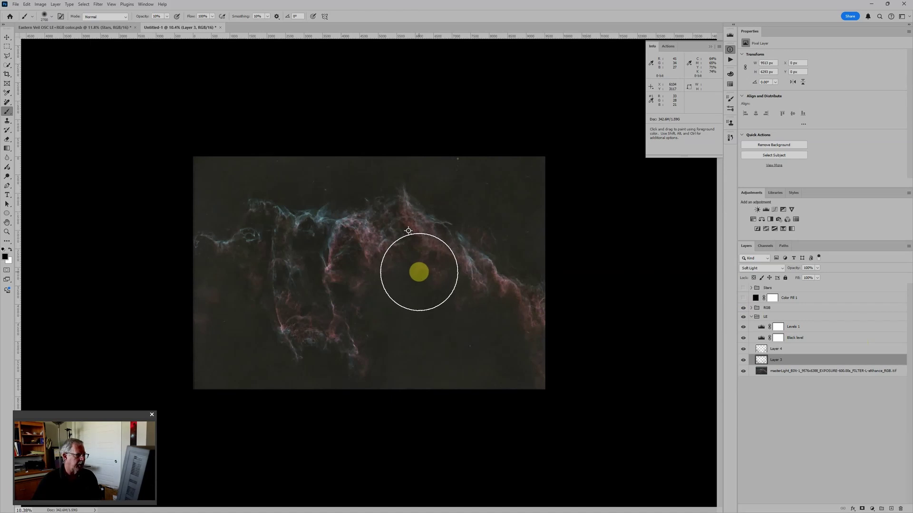
scroll(421, 271, up, 3)
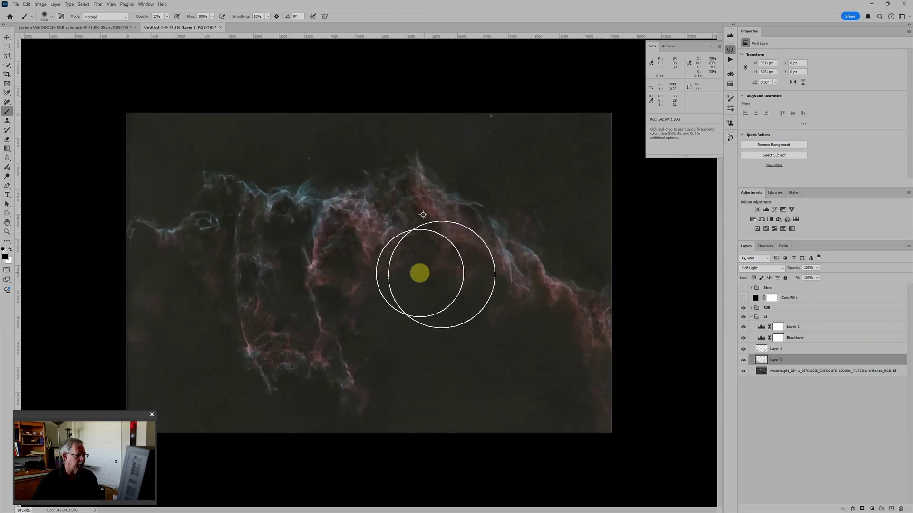
click(743, 315)
click(744, 315)
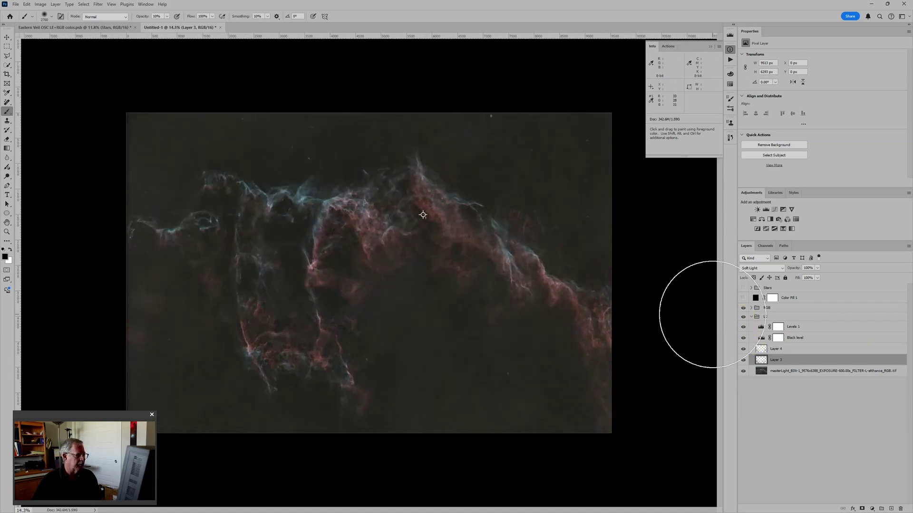
scroll(703, 306, up, 1)
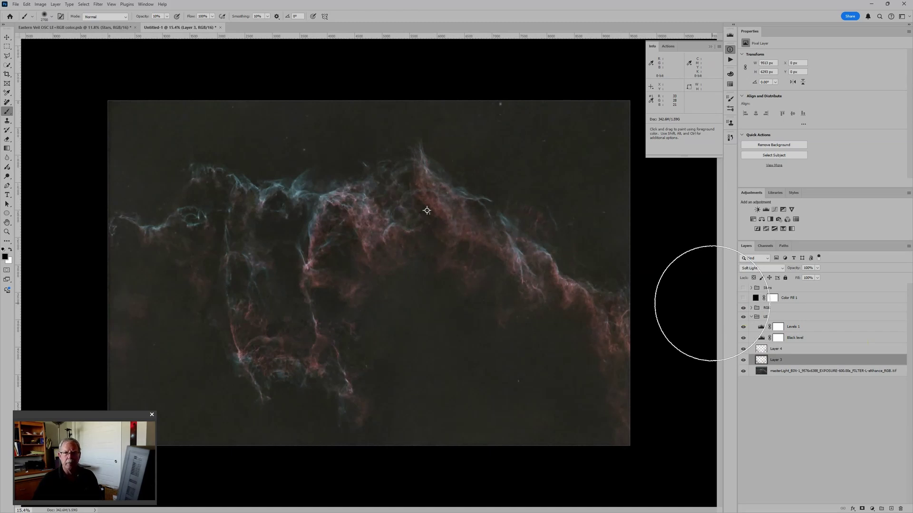
scroll(544, 273, down, 1)
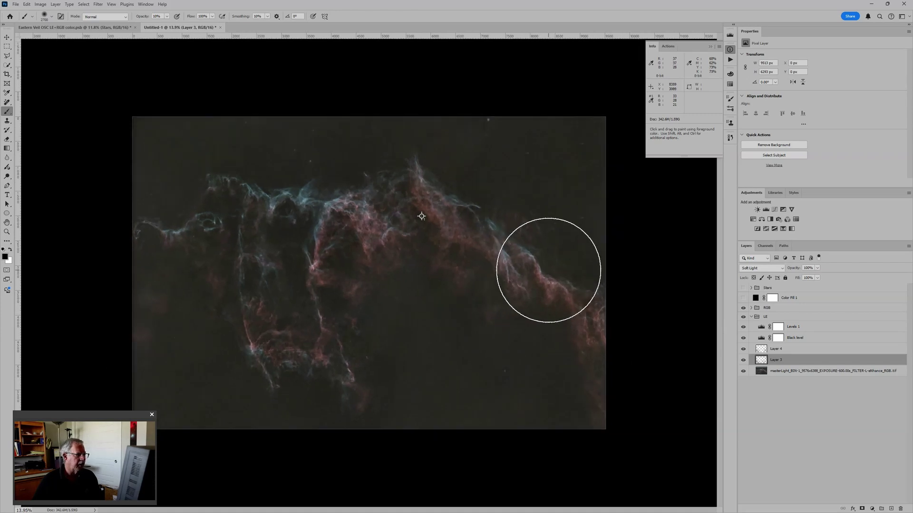
click(791, 309)
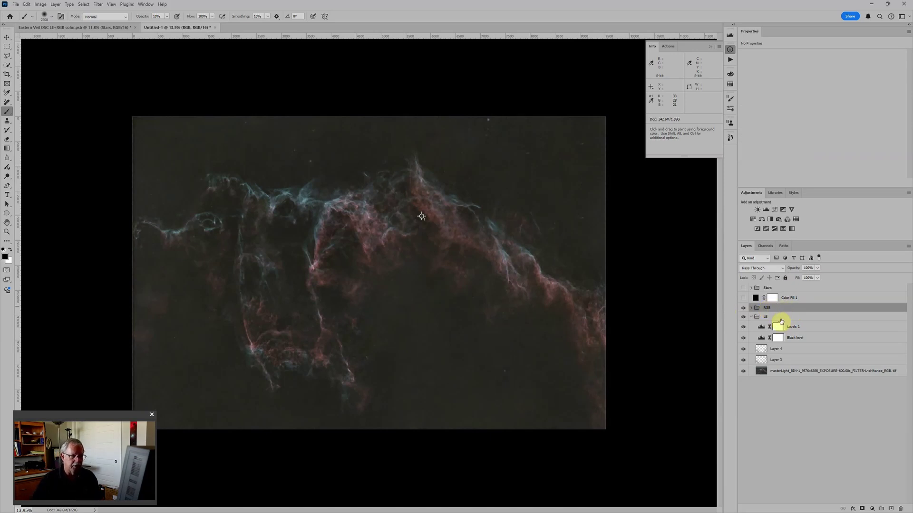
Set the RGB group's blend mode to Color and the LE group's Levels 1 input levels to 2, 1.07 and 234.
click(780, 318)
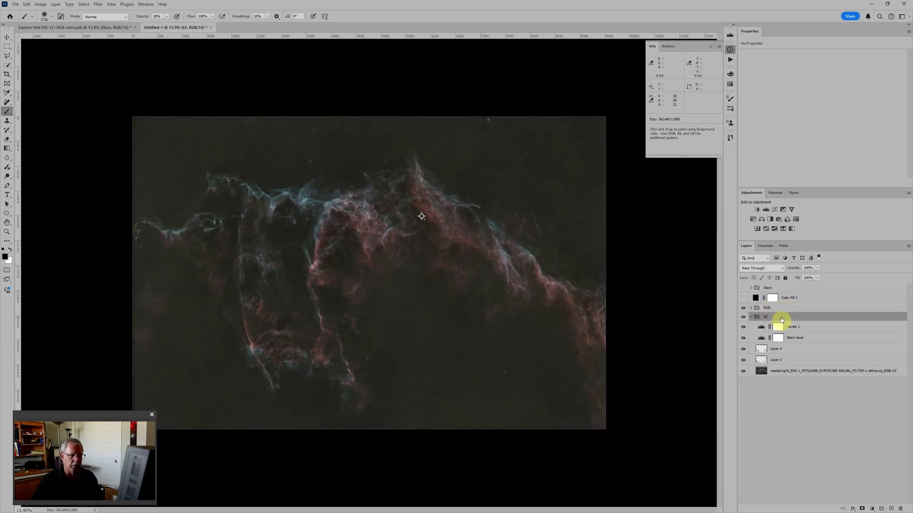
click(788, 309)
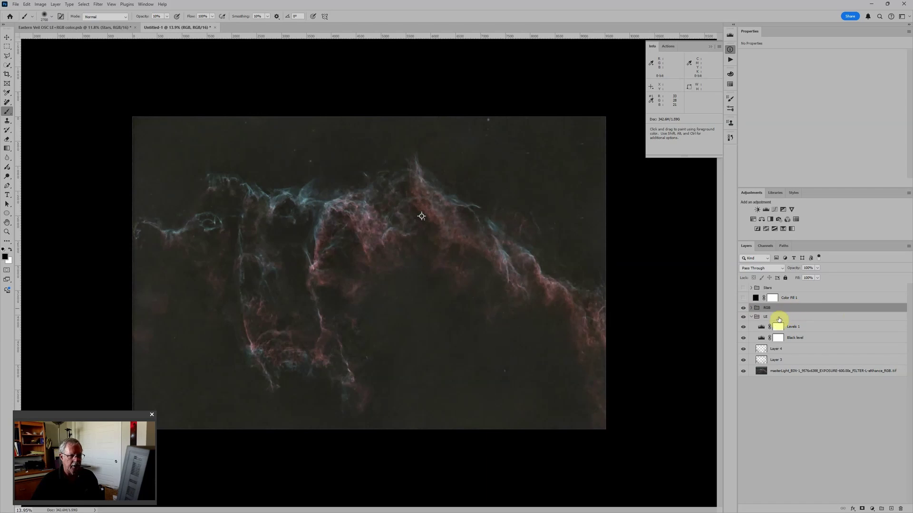
click(763, 268)
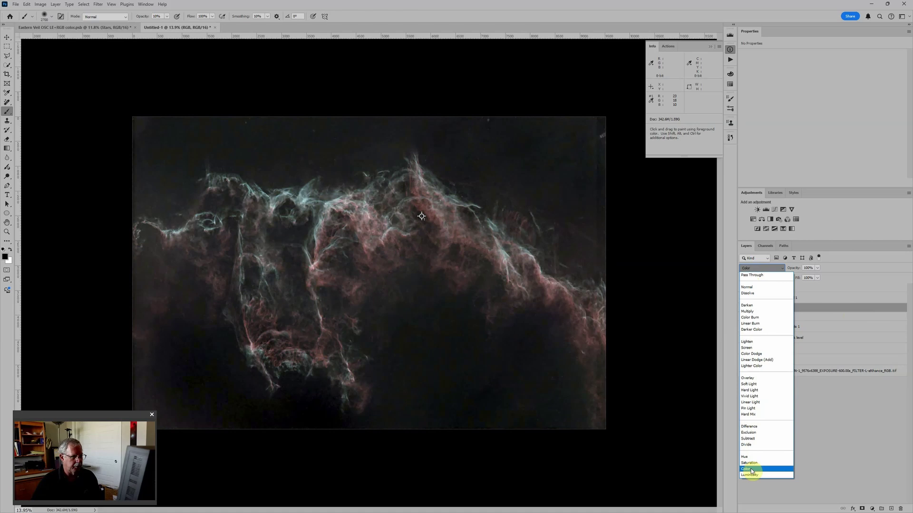
click(751, 470)
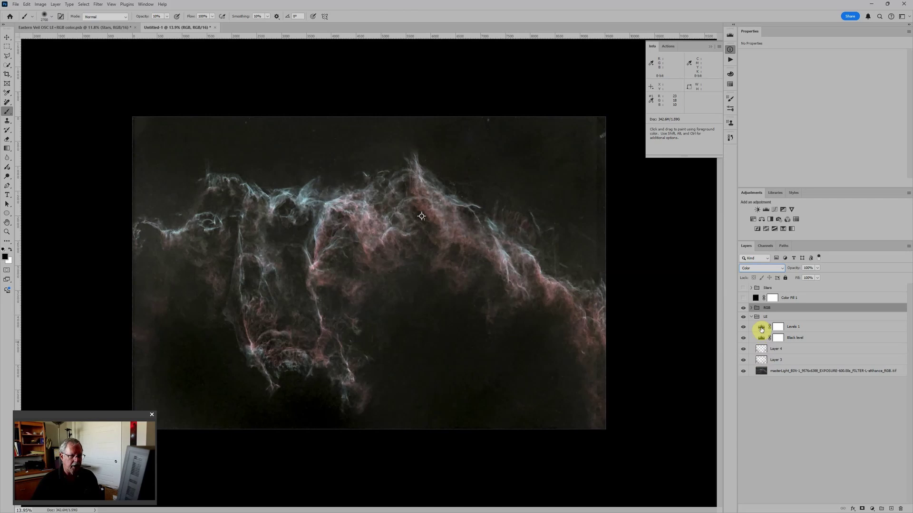
click(761, 328)
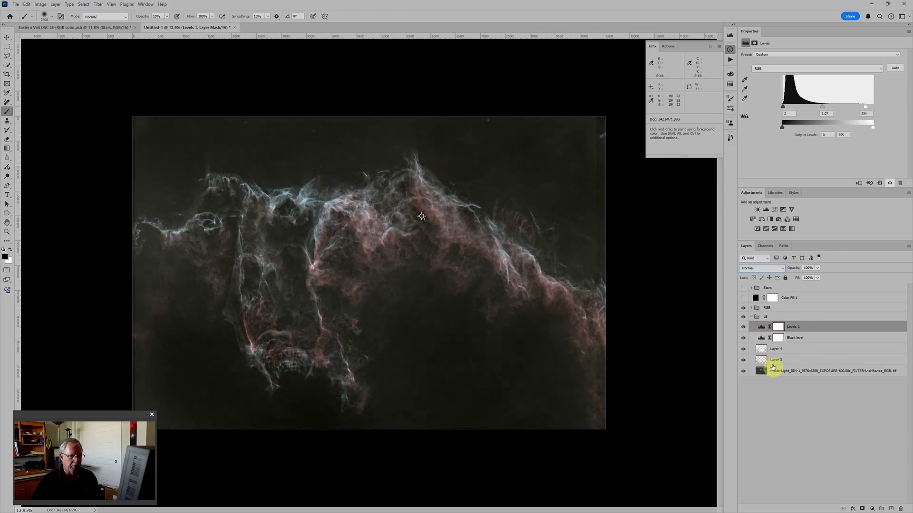
Add Levels, Color Balance and Hue/Saturation adjustment layers above the RGB group.
click(777, 310)
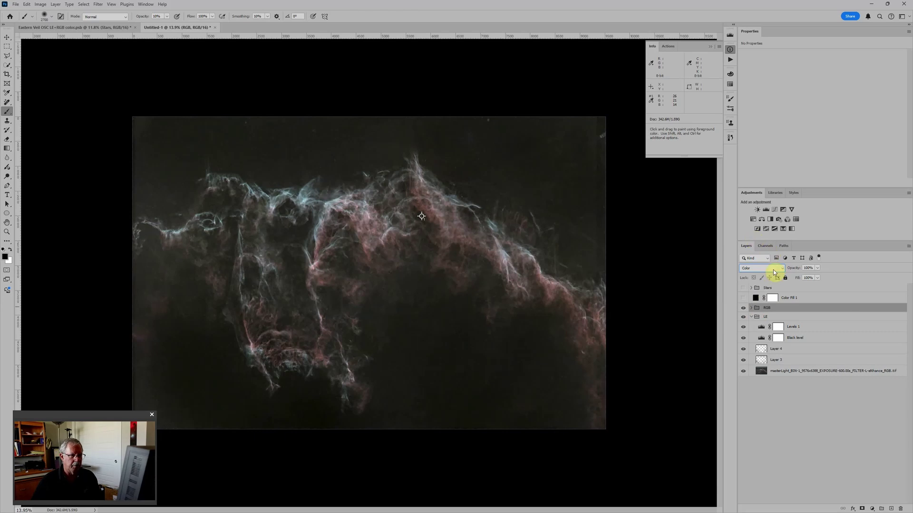
click(766, 210)
click(762, 220)
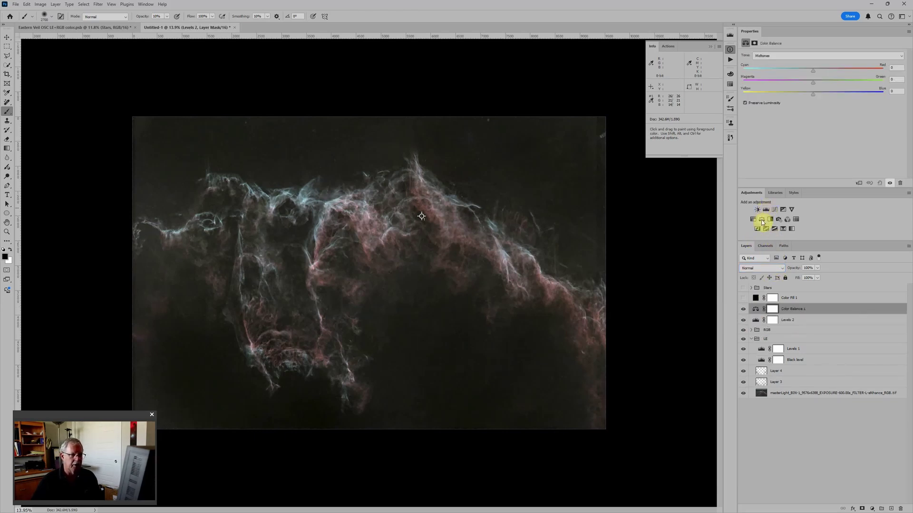
click(753, 220)
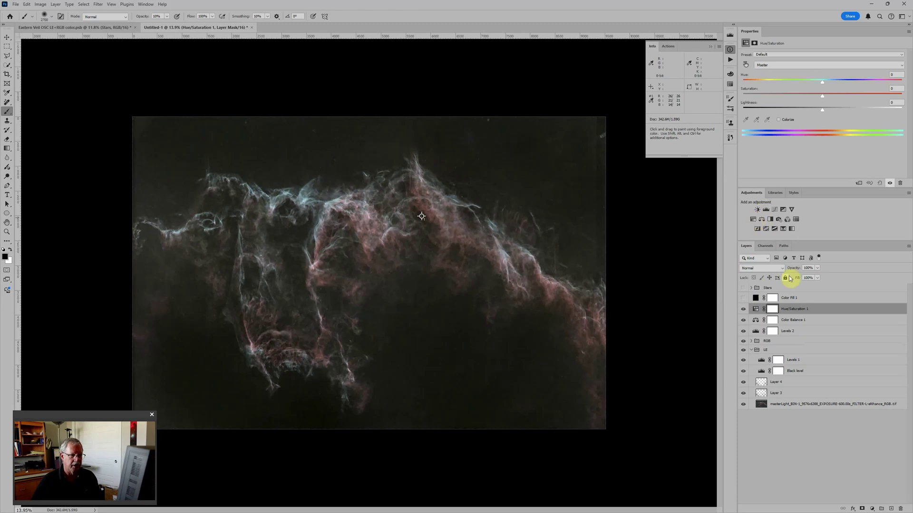
Add a solid color fill layer of #131313 above the Hue/Saturation adjustment and set its blend mode to Lighten.
click(875, 508)
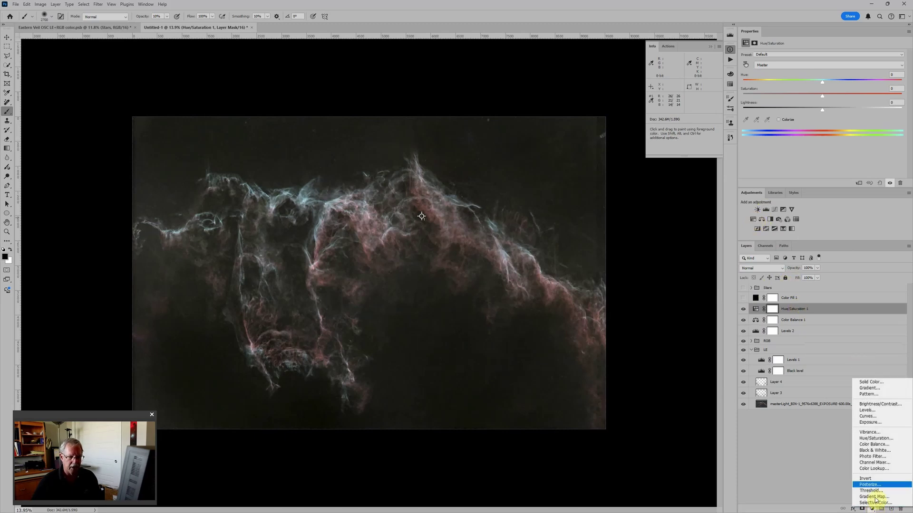
click(873, 384)
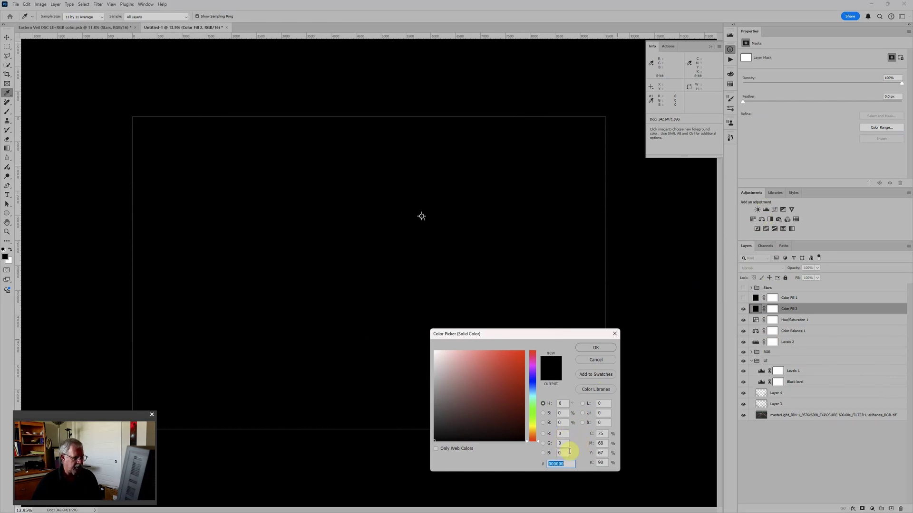
text(131313)
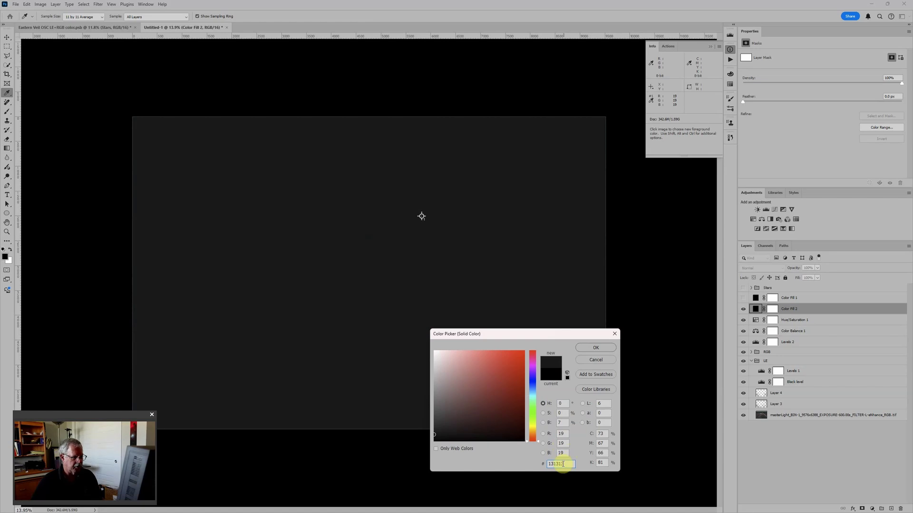
click(593, 350)
key(b)
click(755, 268)
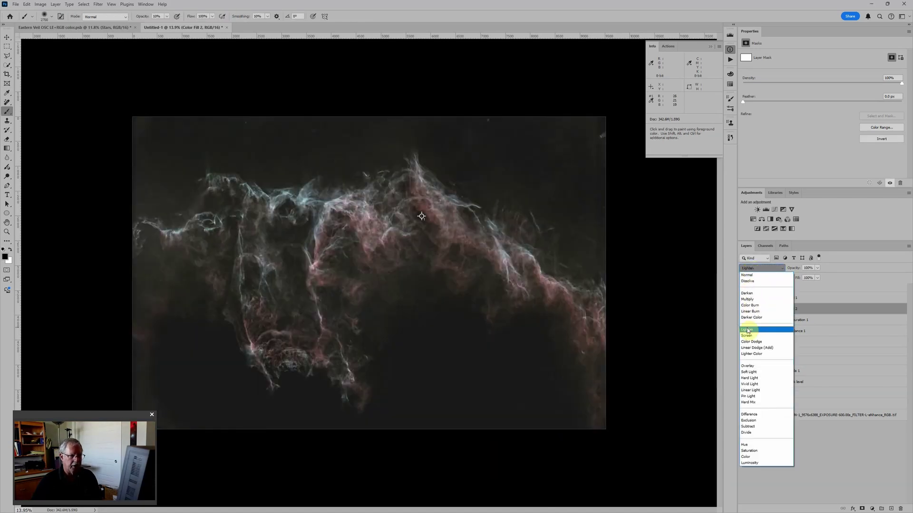
click(747, 329)
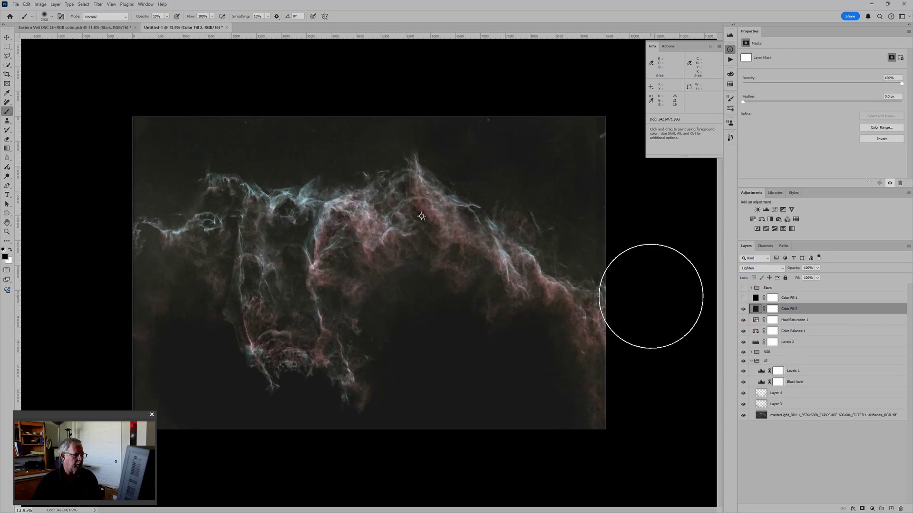
Toggle the new dark gray fill layer's visibility off and on to compare its effect on the background.
scroll(648, 295, down, 2)
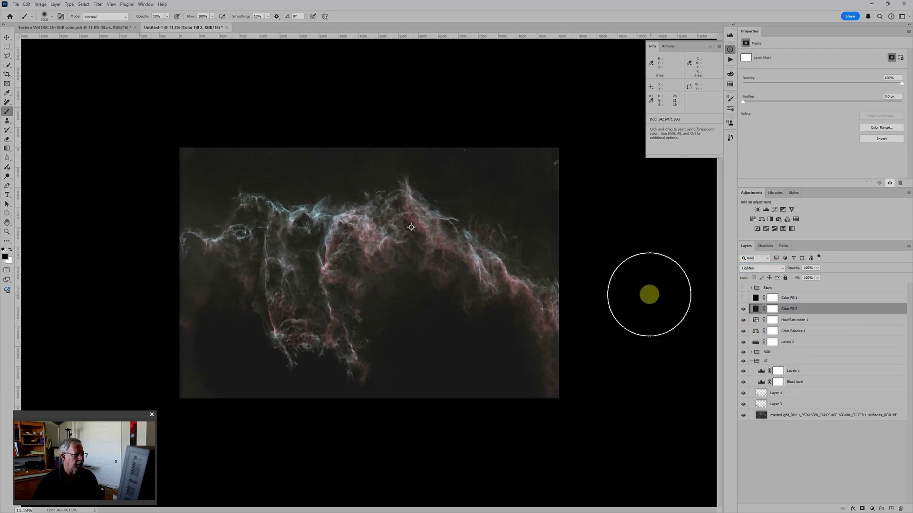
click(744, 310)
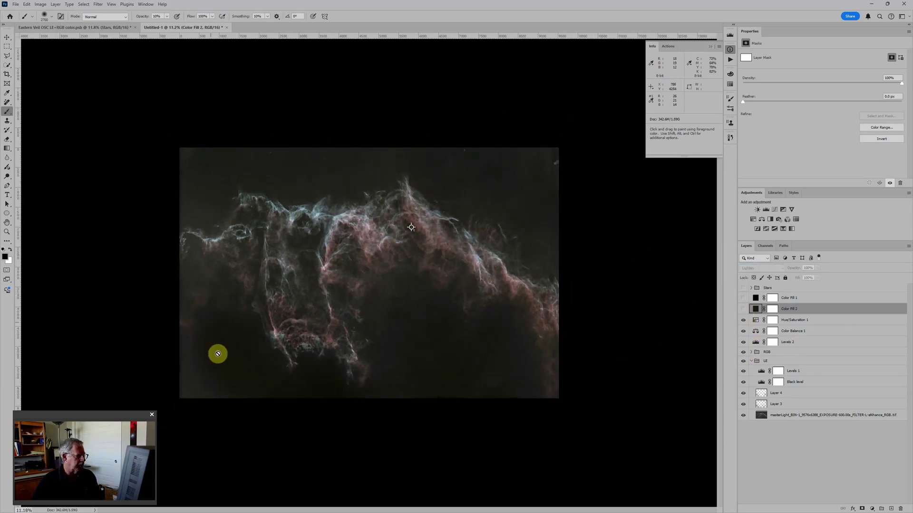
click(744, 310)
scroll(407, 388, up, 1)
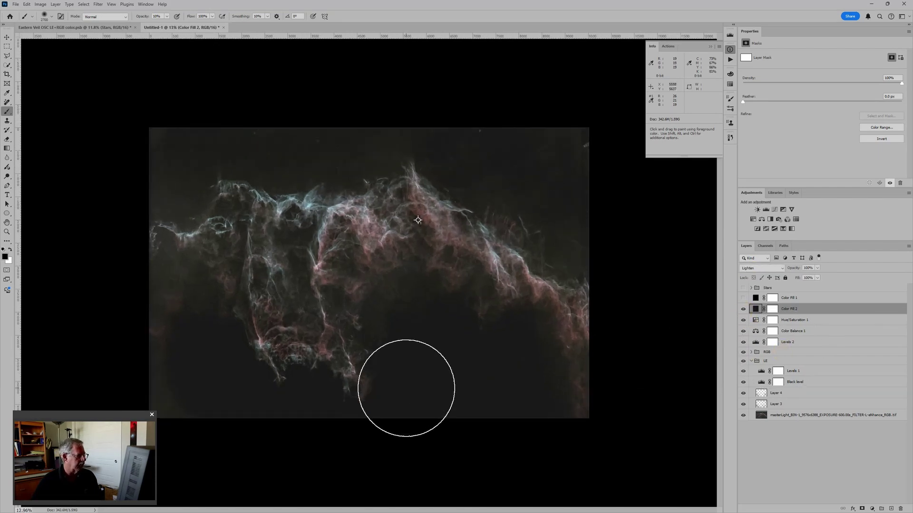
scroll(407, 388, down, 1)
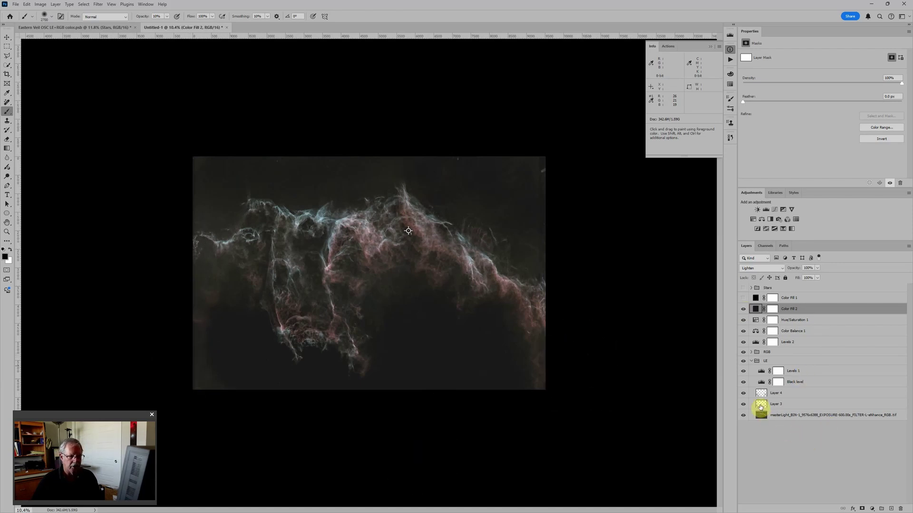
Reduce the brush to 1400 pixels and darken the left edge of the background on the LE group's Soft Light layer.
click(762, 404)
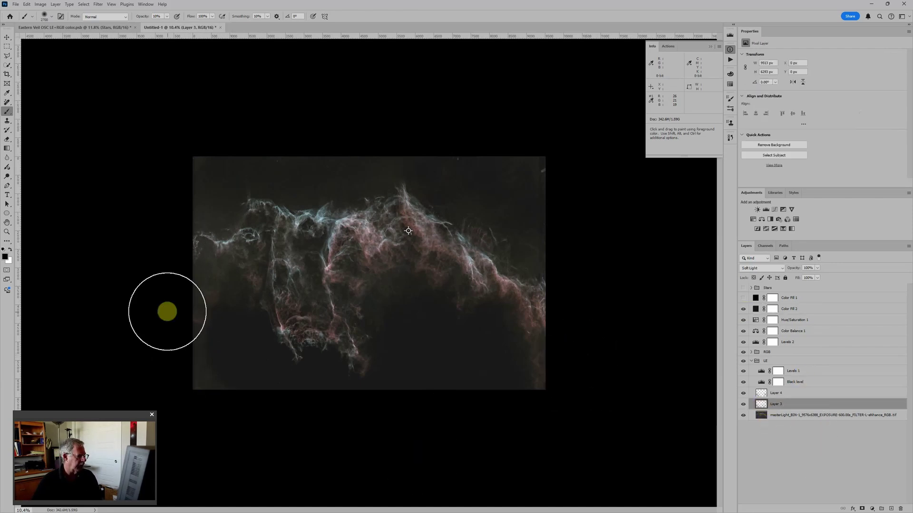
key(bracketleft)
key(bracketleft)
key(bracketleft)
key(bracketleft)
key(bracketleft)
key(bracketleft)
key(bracketleft)
key(bracketleft)
key(bracketleft)
key(bracketleft)
key(bracketleft)
key(bracketleft)
key(bracketleft)
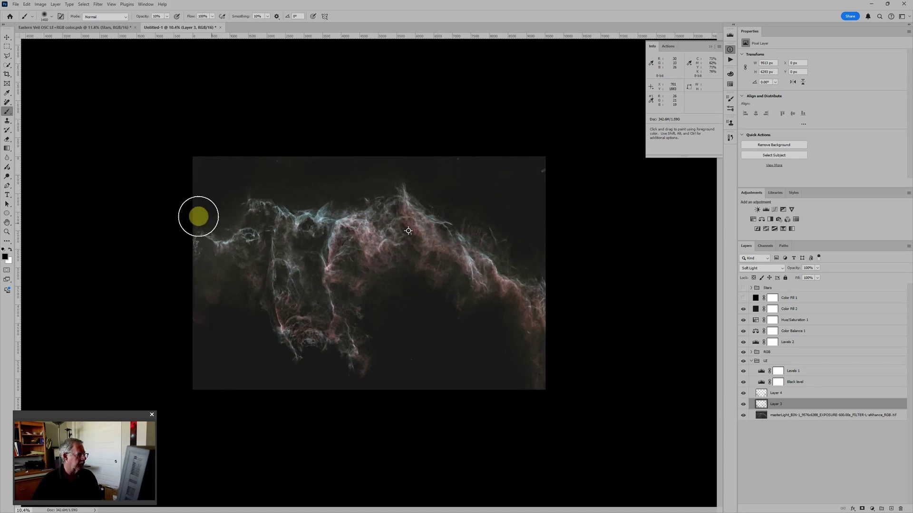
Enlarge the brush to 2000 pixels and darken the upper background around the nebula on the Soft Light layer.
key(bracketright)
key(bracketright)
key(bracketright)
key(bracketright)
key(bracketright)
key(bracketright)
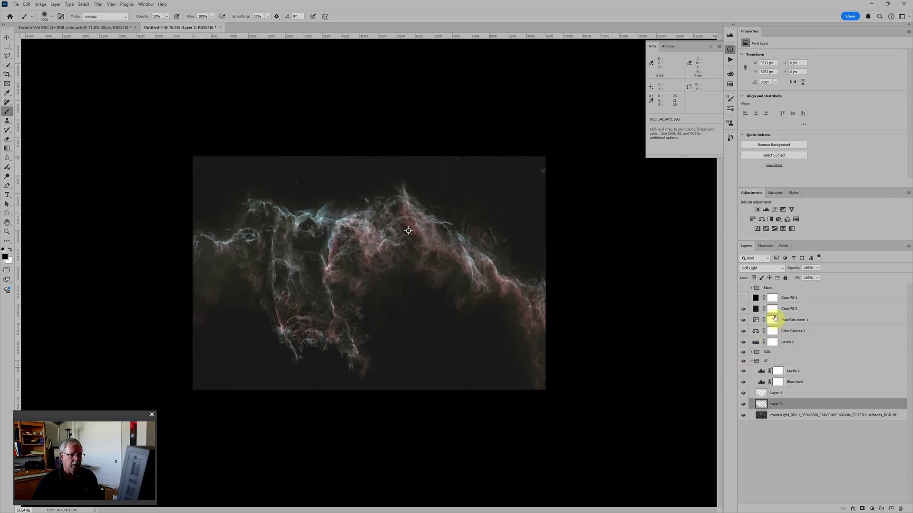
Set the Hue/Saturation layer's saturation to +40 and reselect the Soft Light layer in the LE group.
click(751, 323)
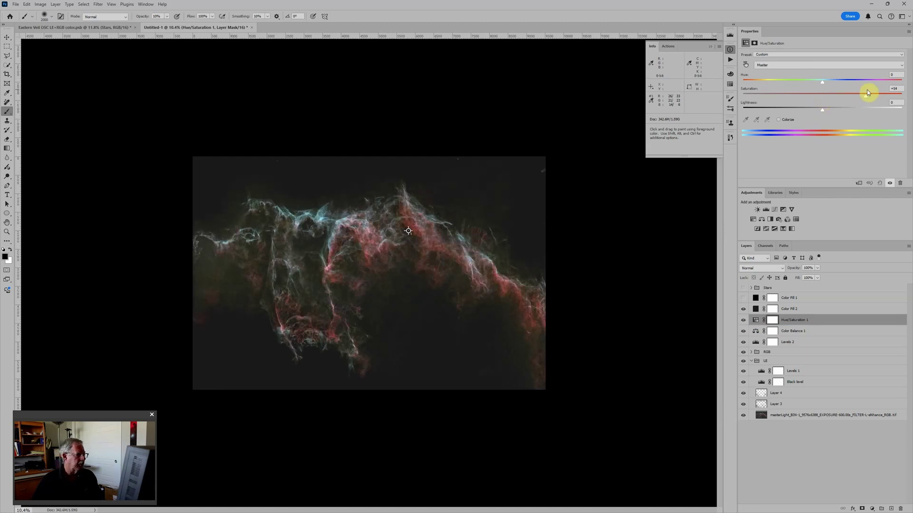
drag(867, 90, 840, 91)
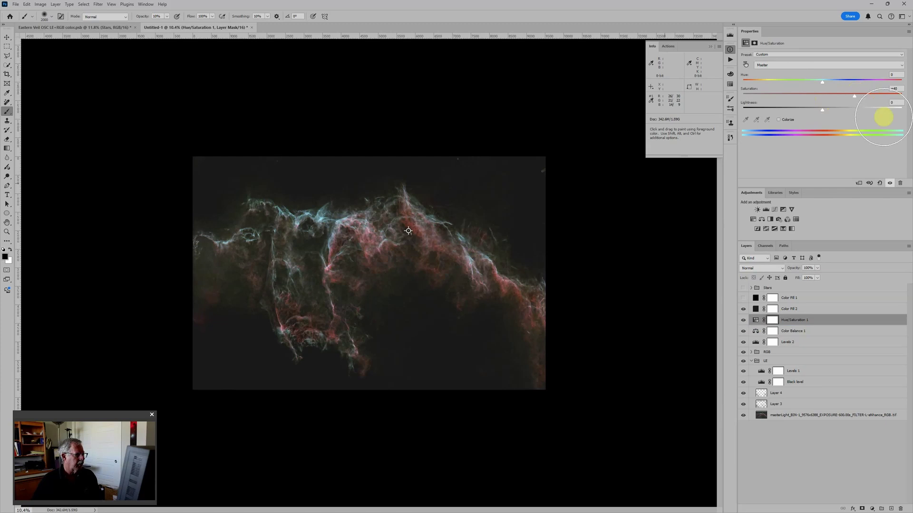
scroll(450, 248, up, 4)
scroll(615, 340, down, 3)
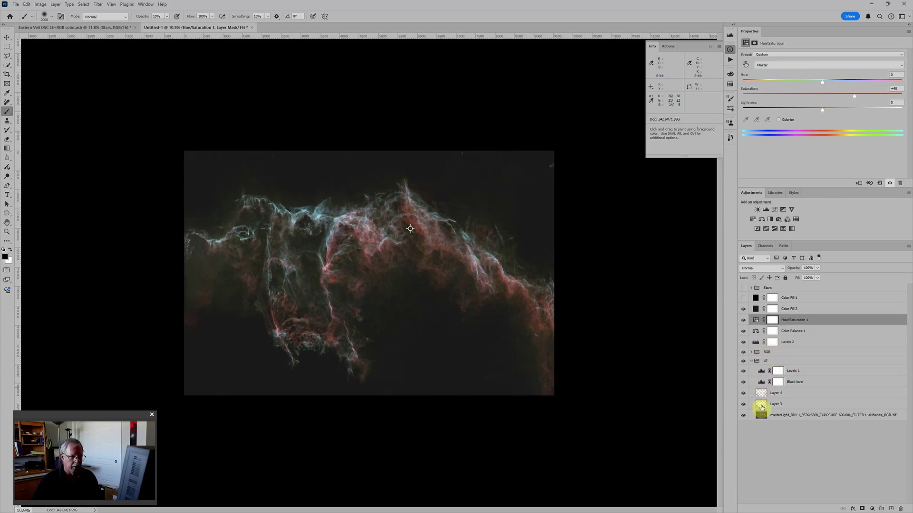
click(761, 408)
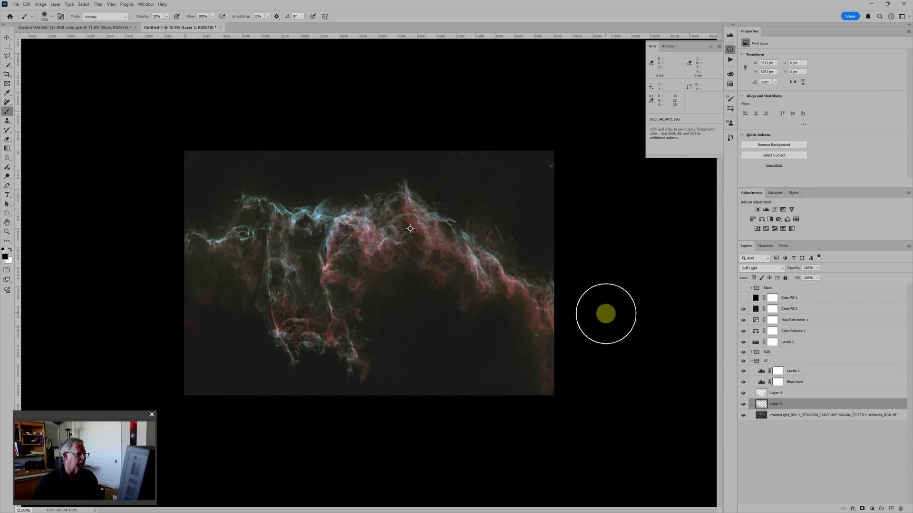
scroll(605, 315, up, 1)
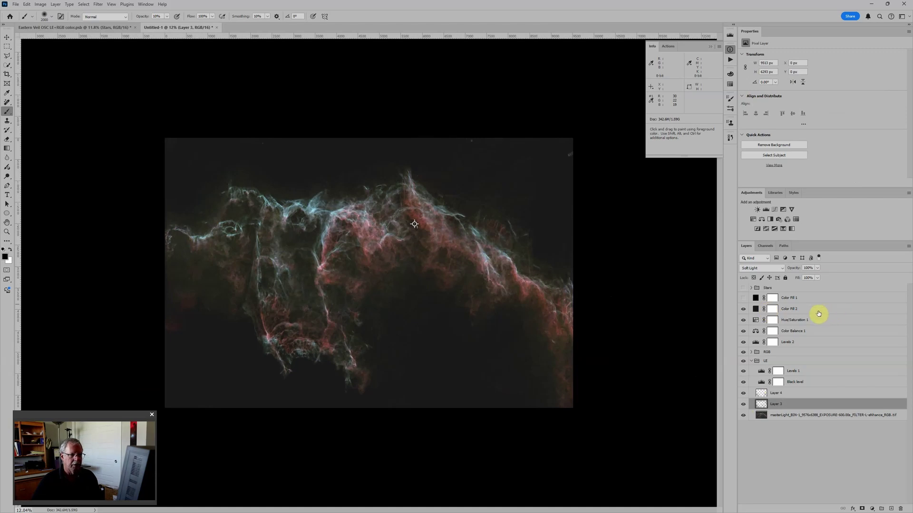
Delete the hidden black fill layer below the Stars group, and show and expand the Stars group.
click(756, 298)
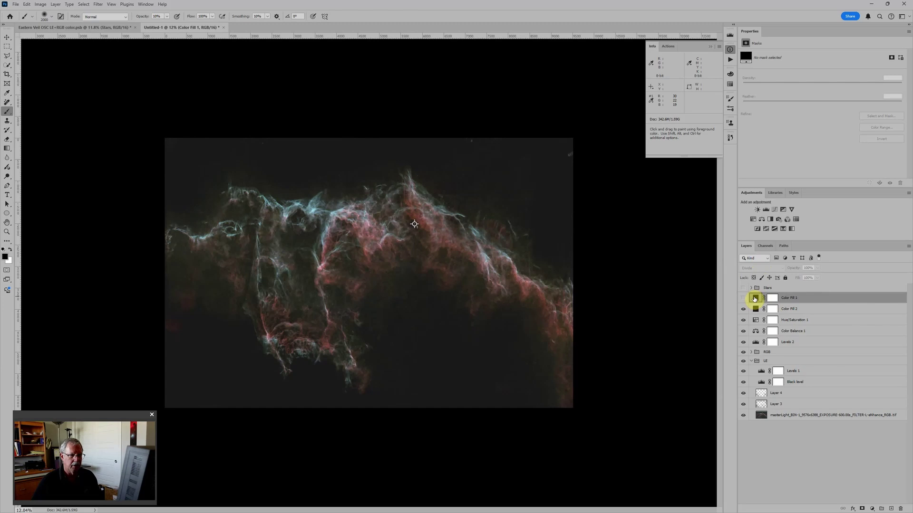
click(900, 509)
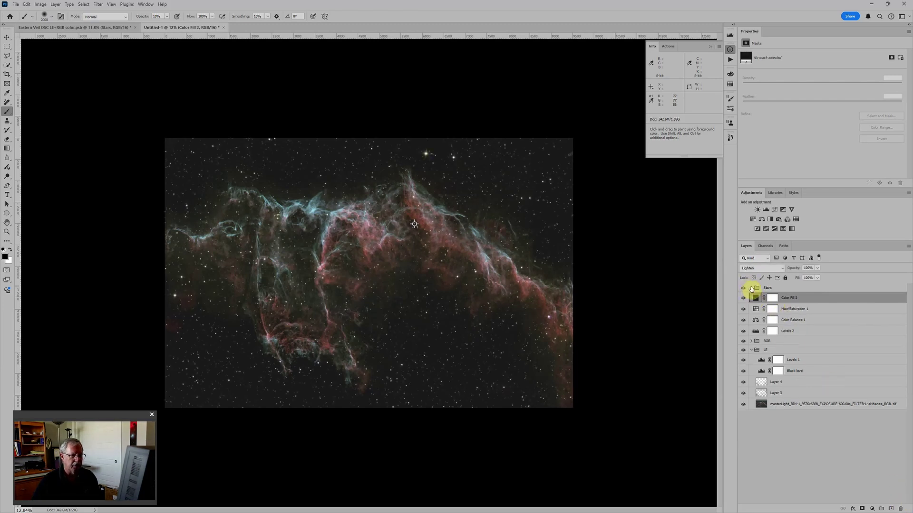
click(751, 288)
Add a Levels adjustment above the stars image in the Stars group, setting the black input to 24 and the midtones to 0.77.
scroll(407, 267, up, 2)
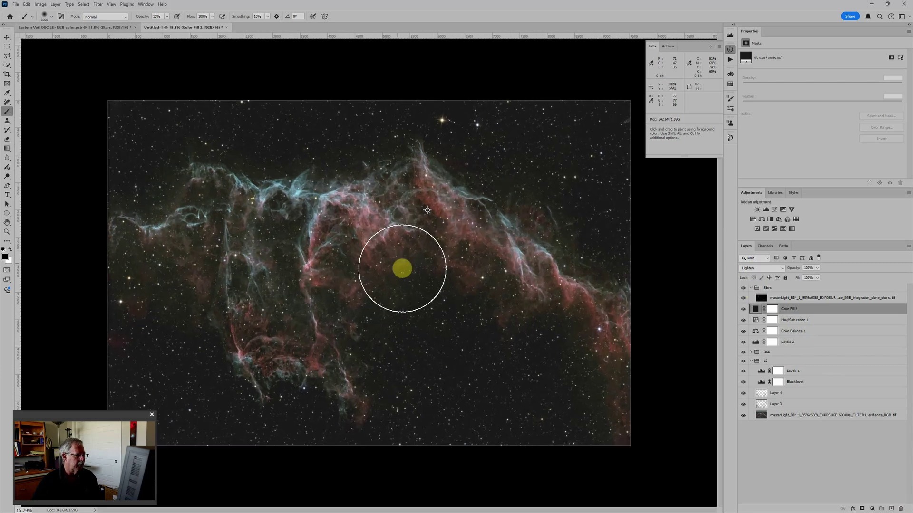
scroll(403, 269, up, 2)
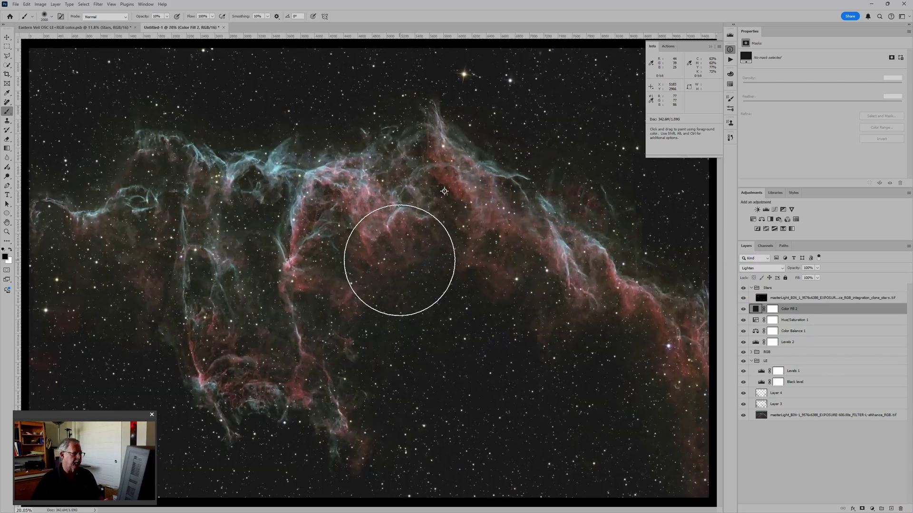
scroll(399, 260, down, 1)
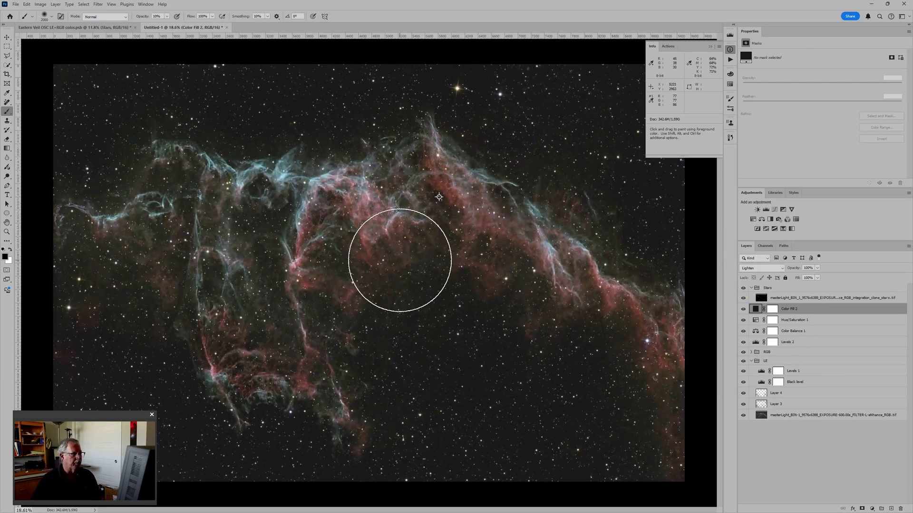
scroll(400, 260, down, 2)
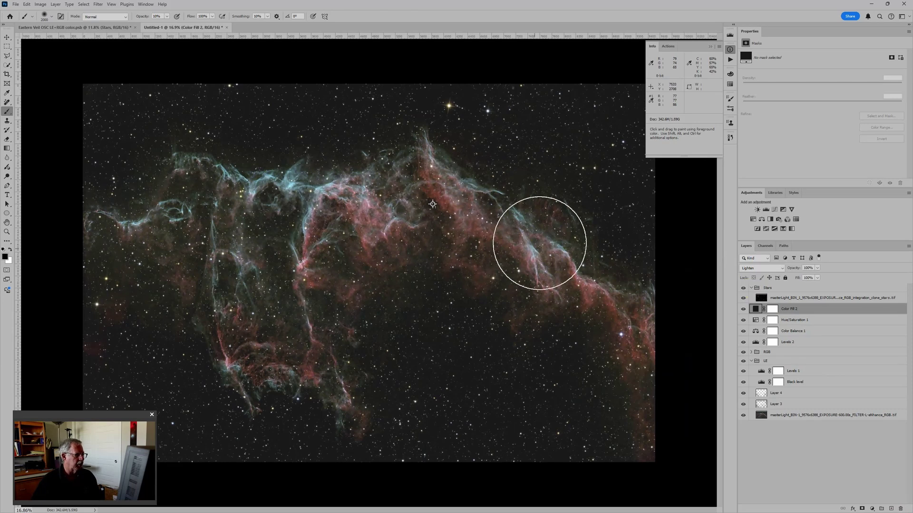
click(775, 299)
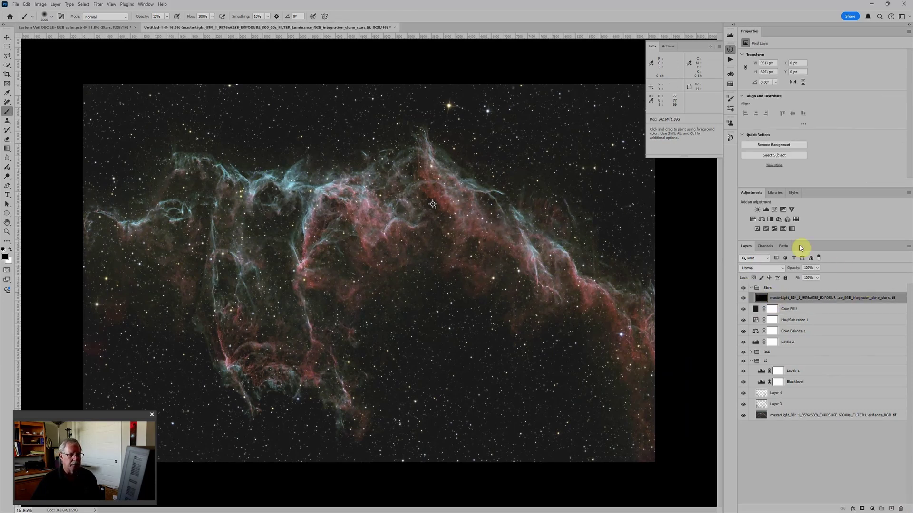
click(766, 210)
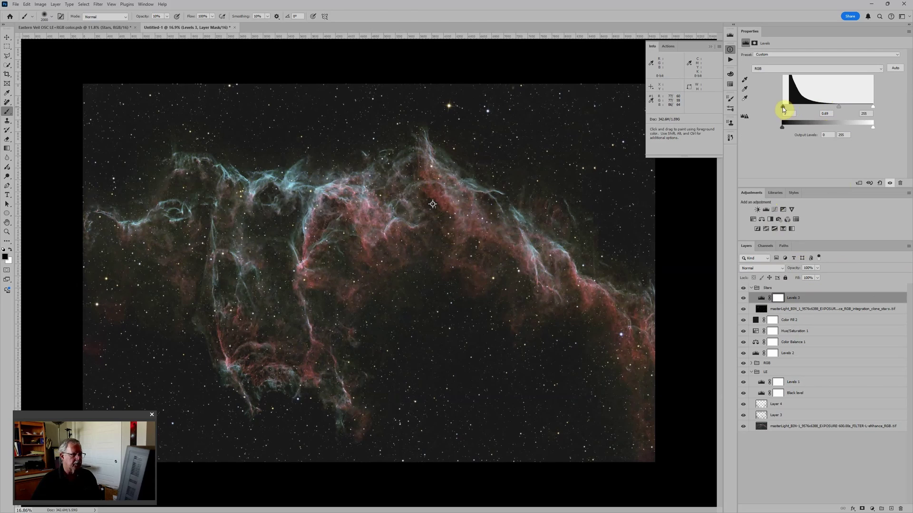
drag(784, 109, 791, 109)
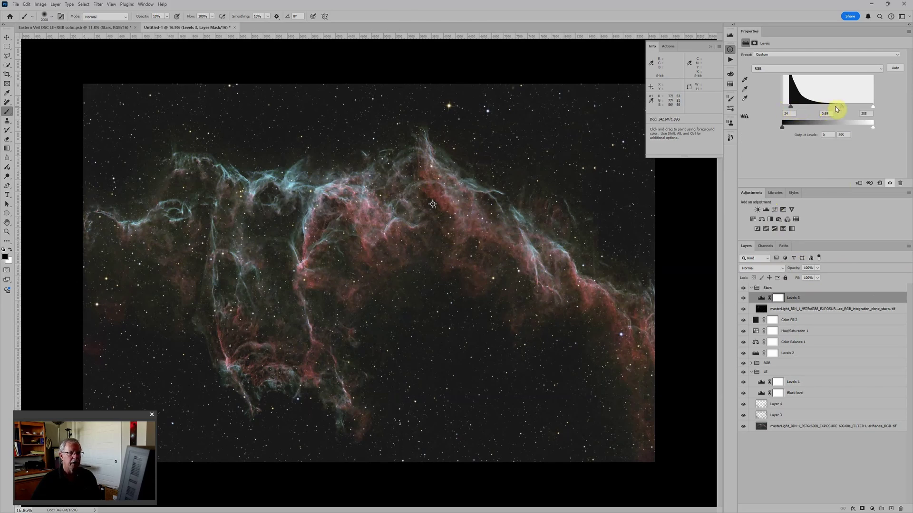
drag(843, 107, 847, 108)
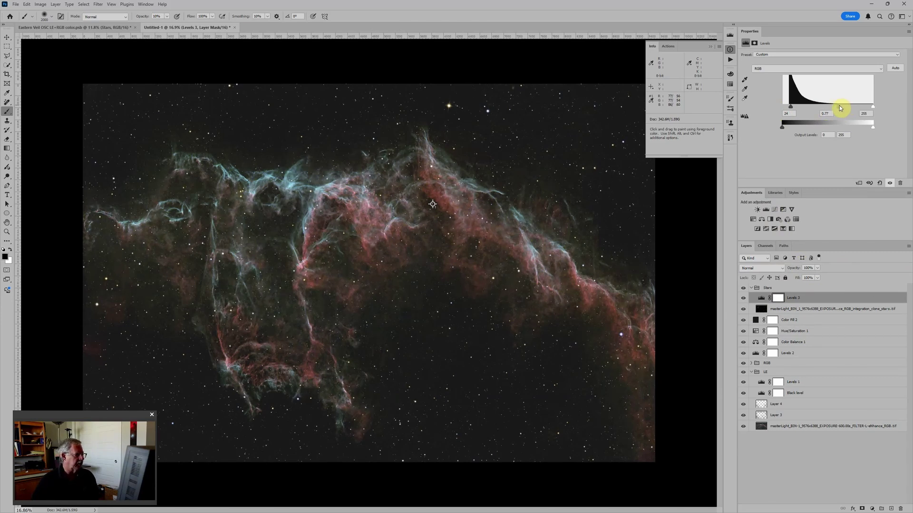
Raise the midtones slightly on the Stars group's Levels adjustment and convert the stars image layer to a smart object.
scroll(621, 173, down, 3)
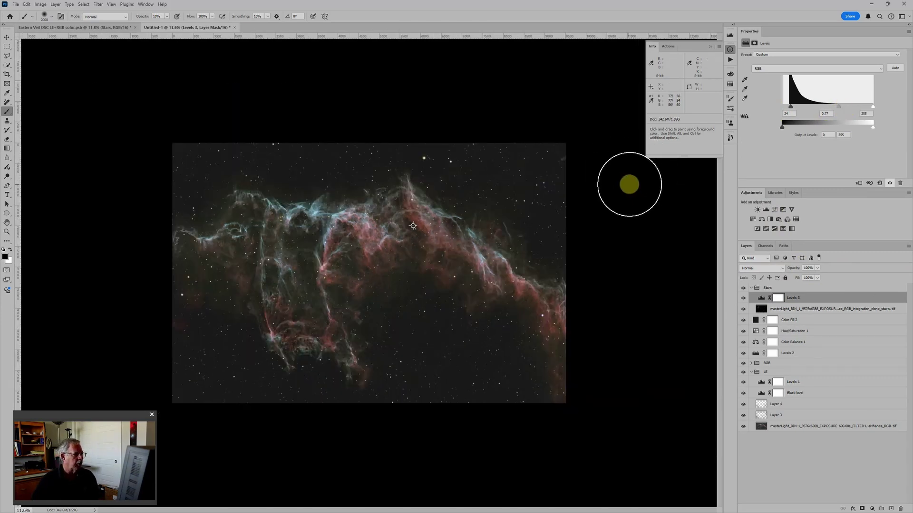
scroll(629, 184, up, 2)
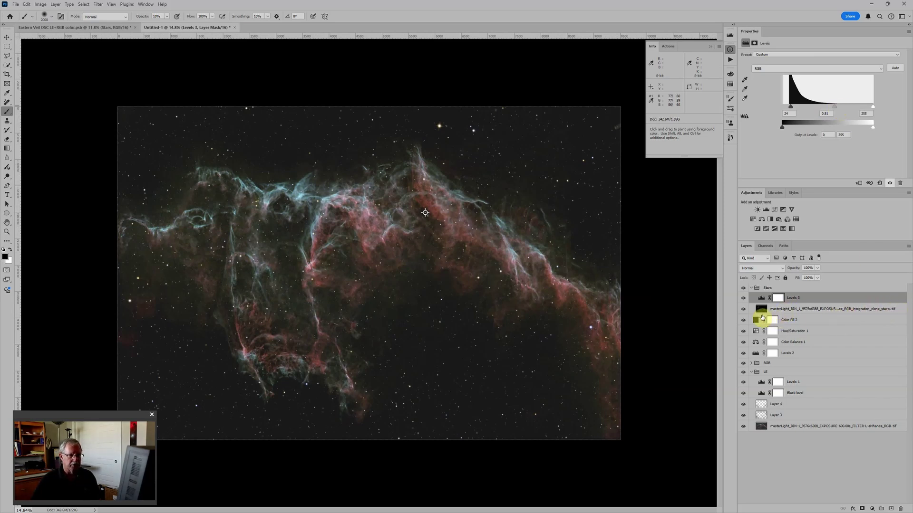
click(901, 311)
right_click(900, 310)
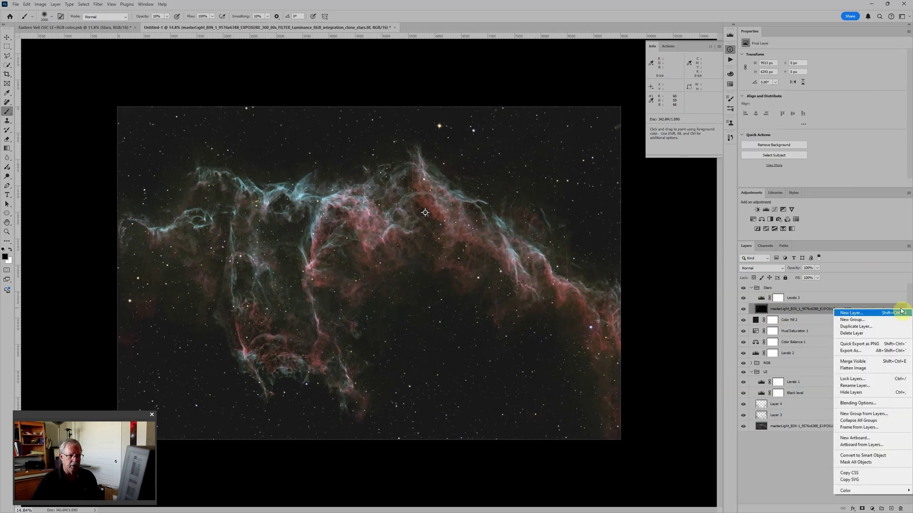
click(858, 460)
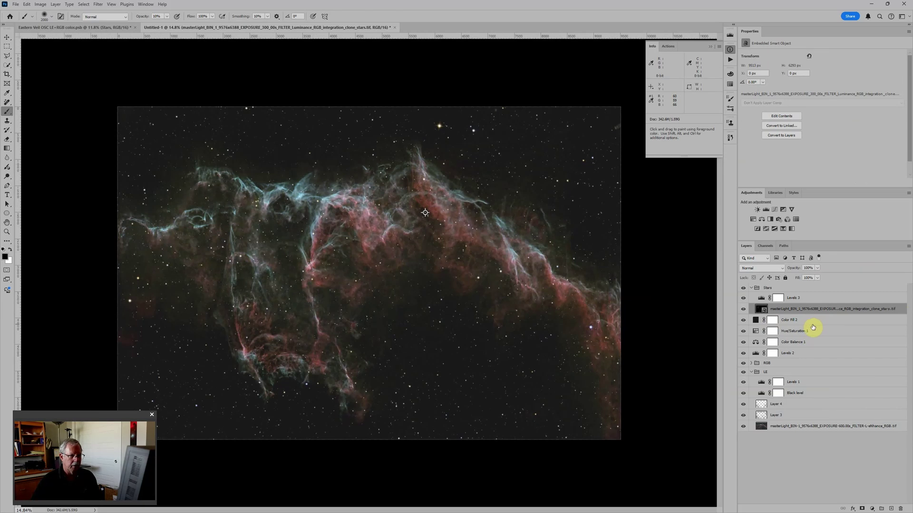
Apply a Dust & Scratches smart filter with a threshold of 0 levels to the stars image.
key(ctrl+plus)
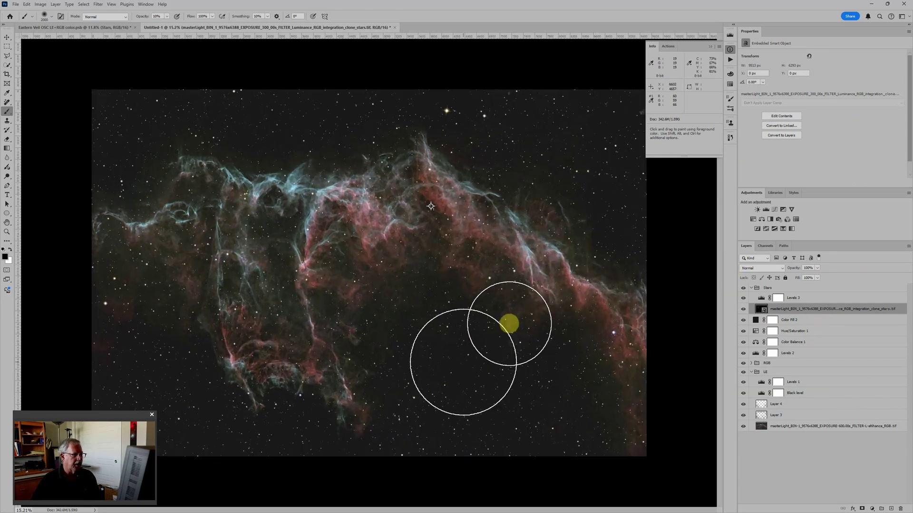
scroll(464, 362, up, 5)
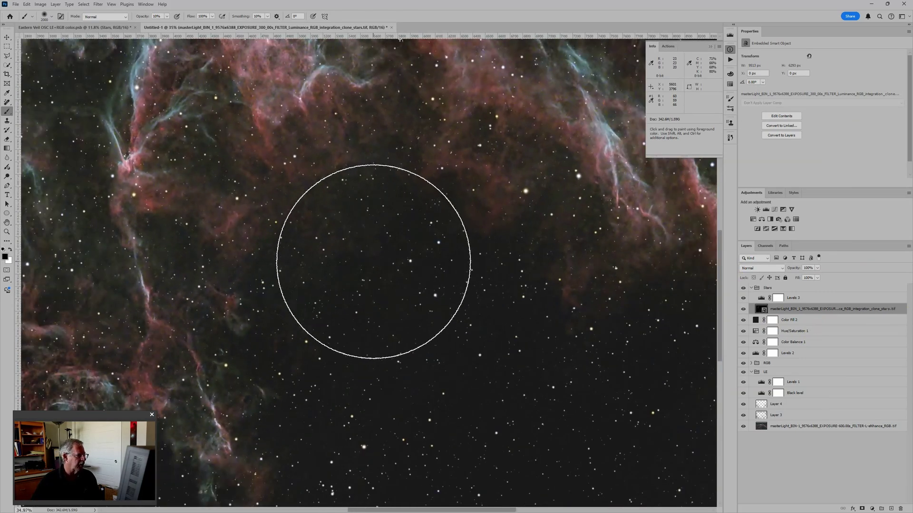
scroll(373, 261, down, 2)
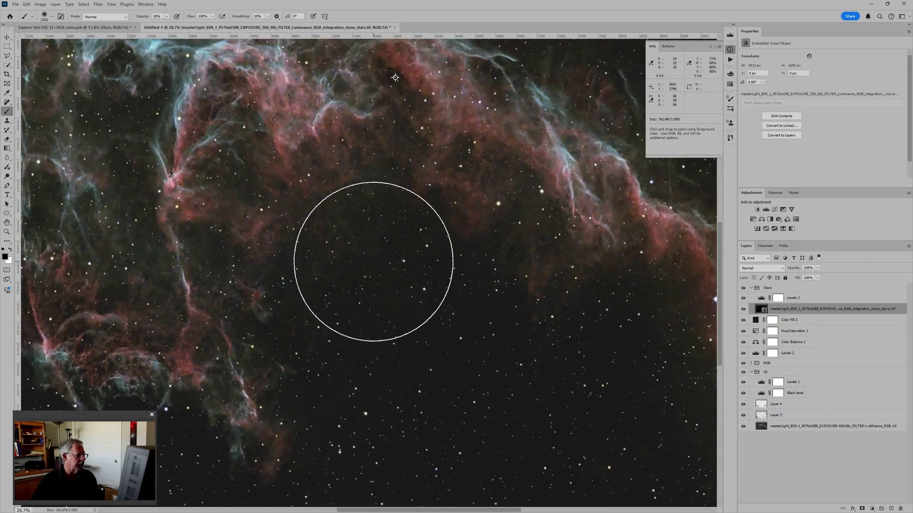
click(99, 4)
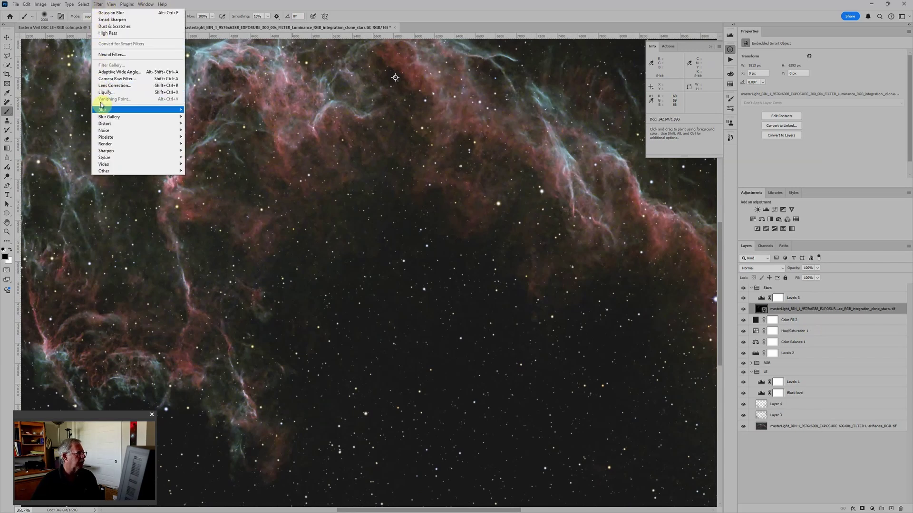
mouse_move(105, 129)
click(200, 143)
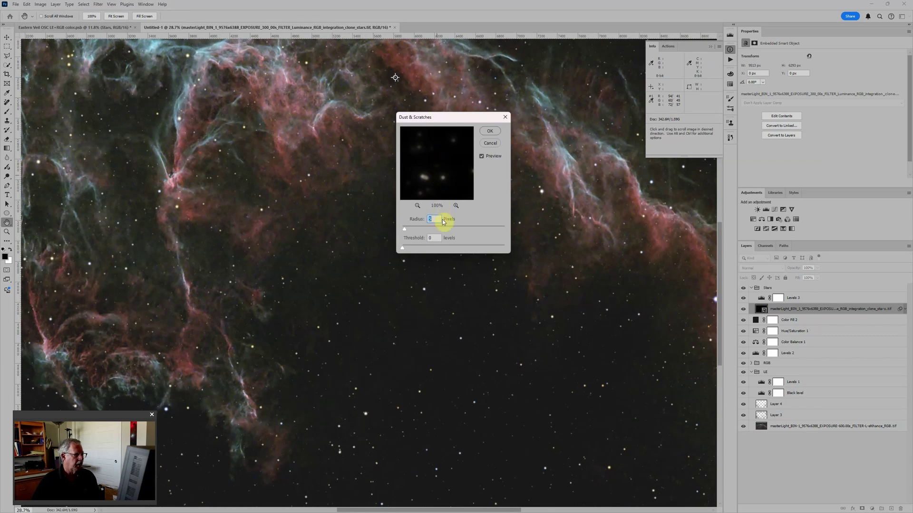
click(489, 131)
key(b)
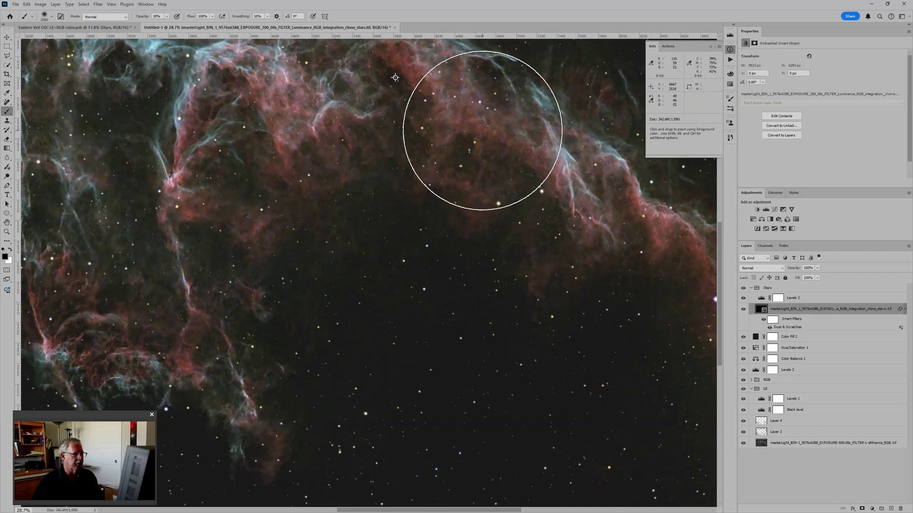
scroll(482, 130, down, 2)
scroll(482, 130, up, 1)
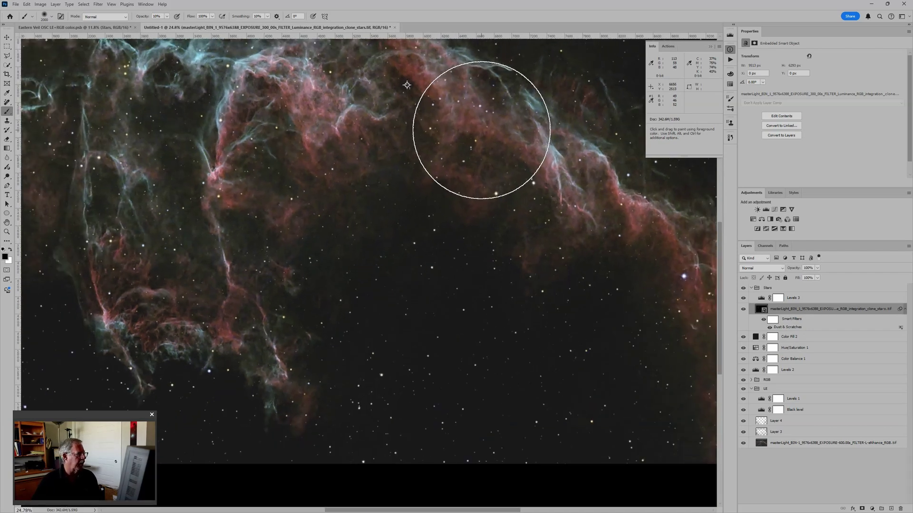
Apply Smart Sharpen to the stars image with an amount of 403%, a reduced radius and Lens Blur removal.
scroll(481, 130, down, 3)
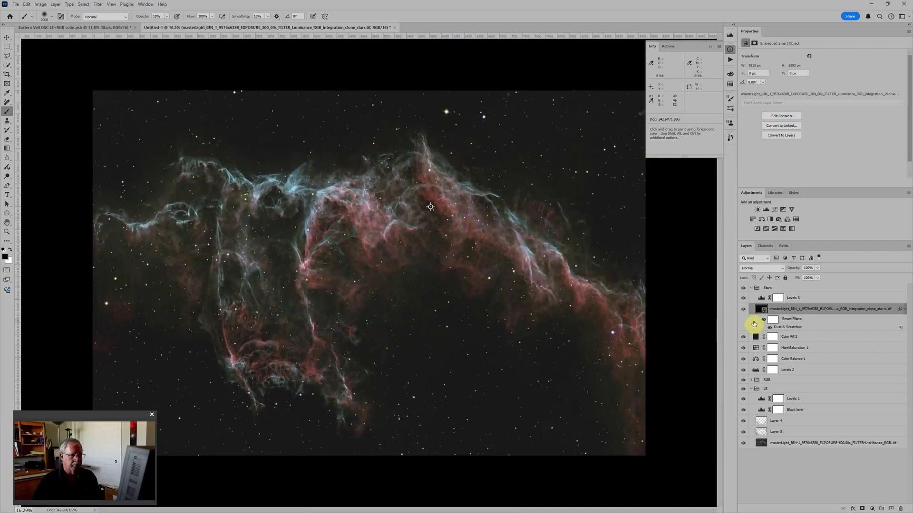
click(98, 4)
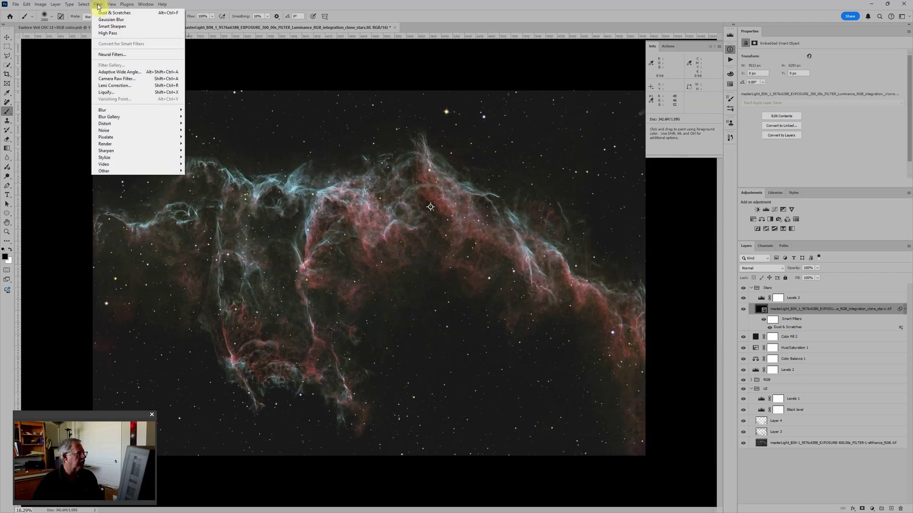
mouse_move(118, 150)
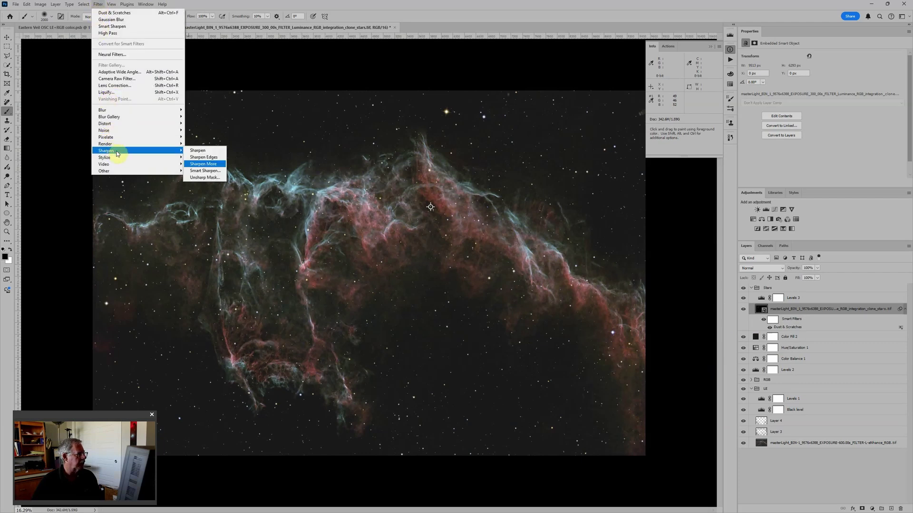
click(202, 171)
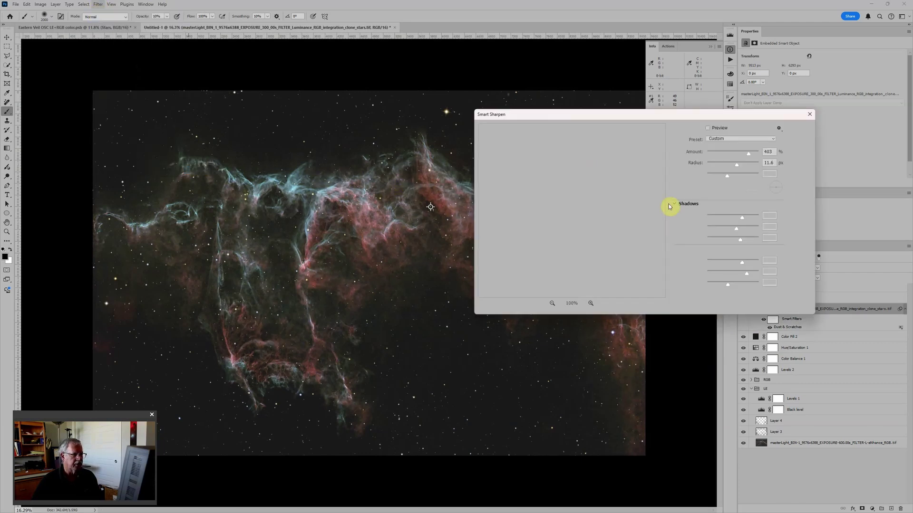
click(725, 168)
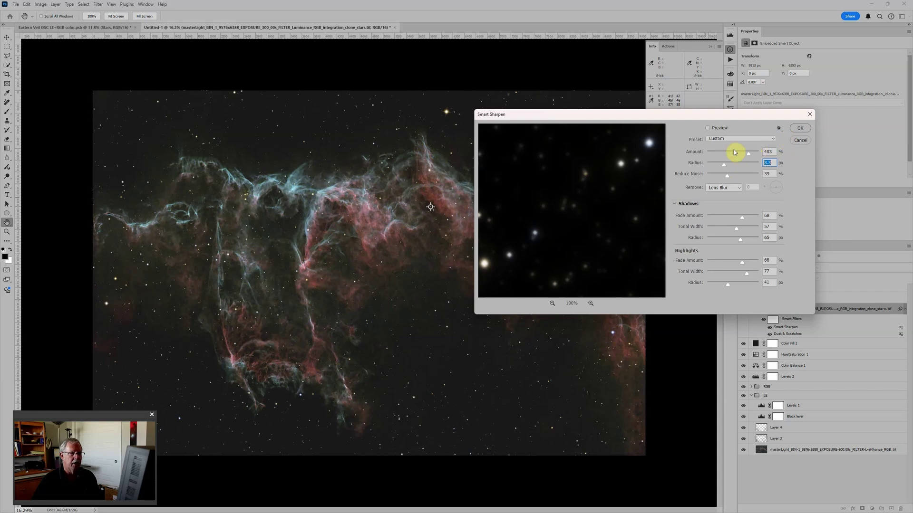
click(799, 128)
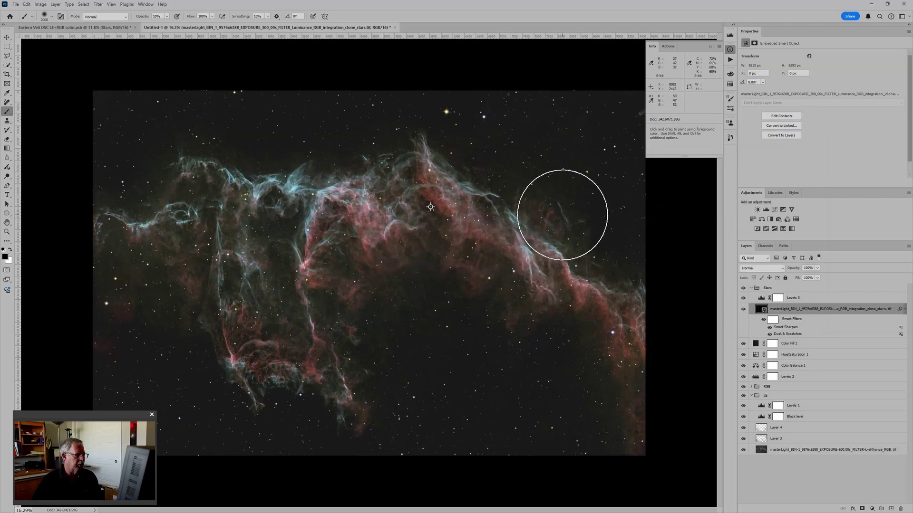
Add a Gaussian Blur smart filter with a radius of 2.0 pixels to the stars image.
scroll(503, 200, up, 1)
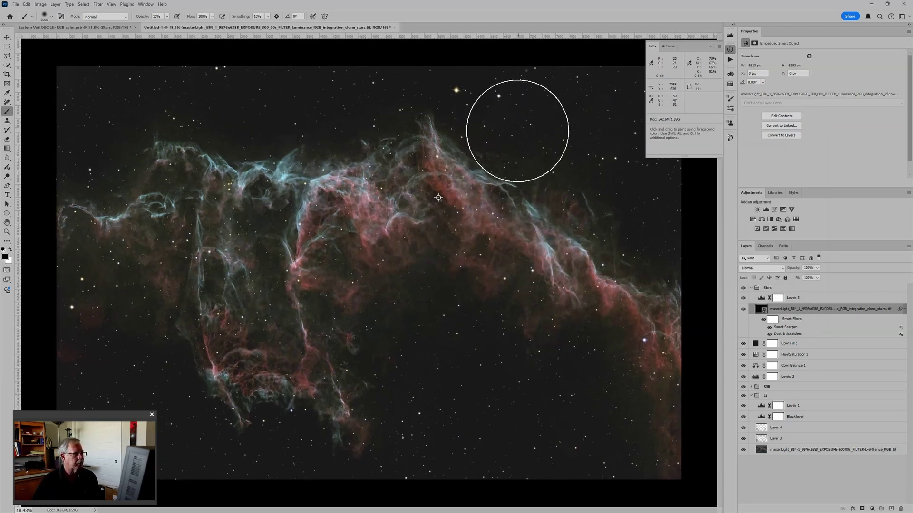
scroll(438, 198, up, 2)
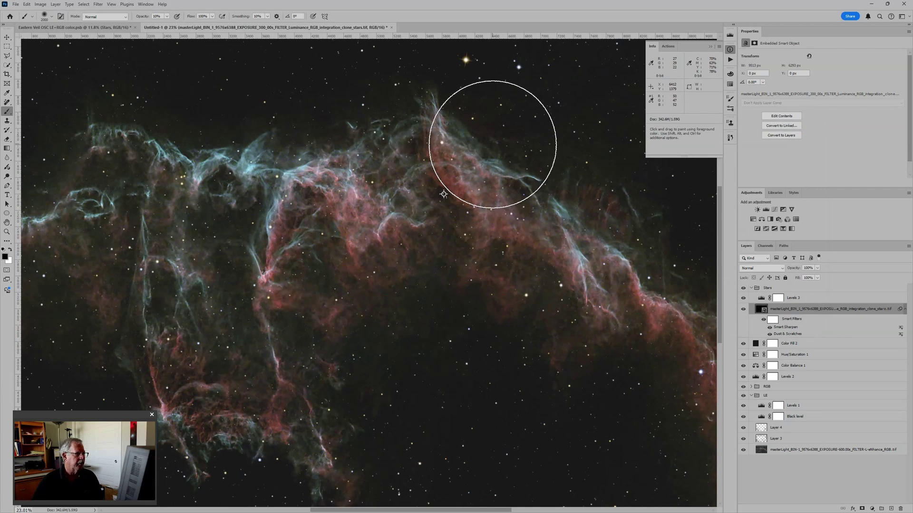
drag(444, 194, 432, 239)
scroll(432, 239, down, 2)
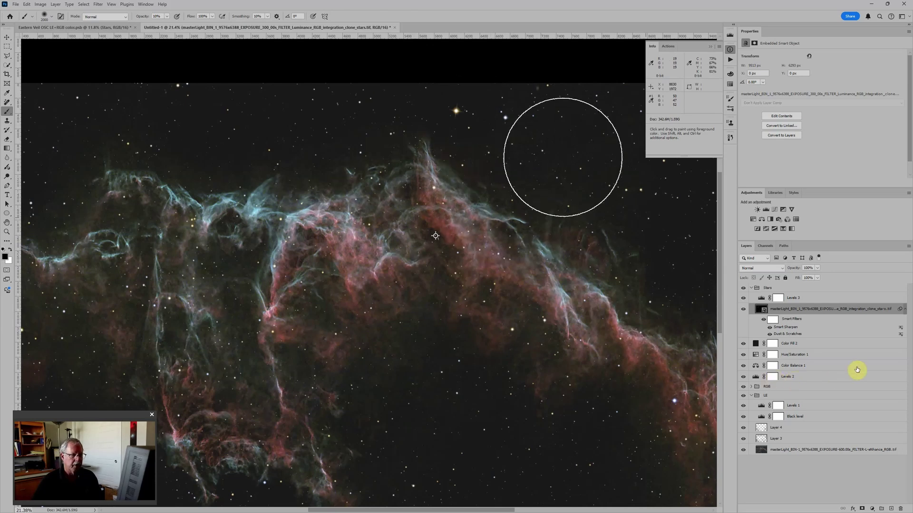
click(98, 4)
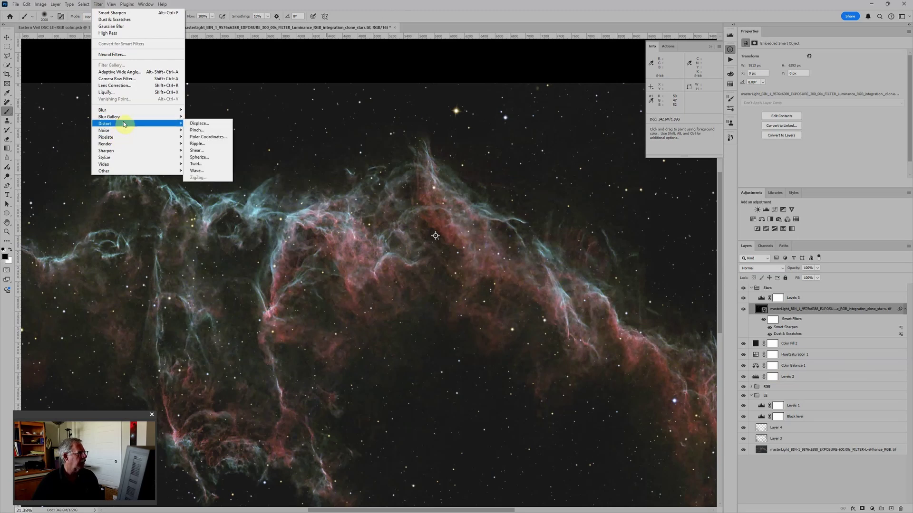
mouse_move(157, 109)
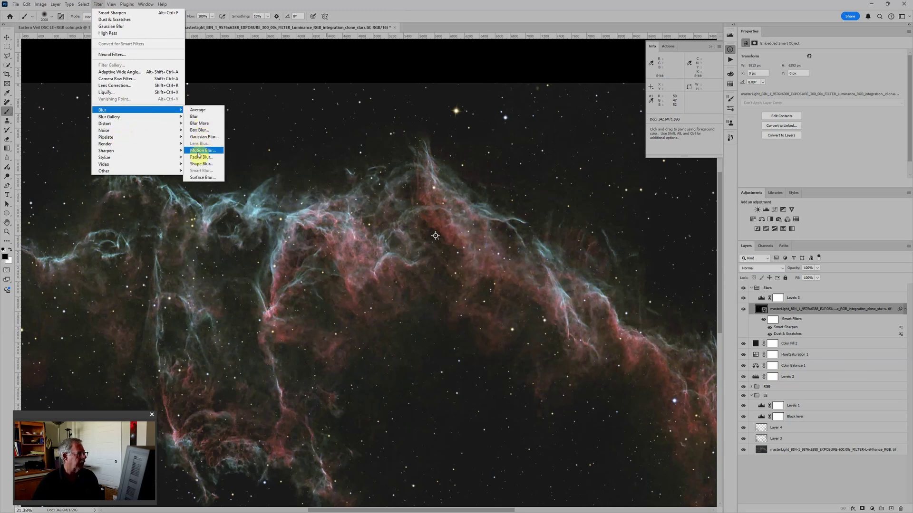
click(199, 137)
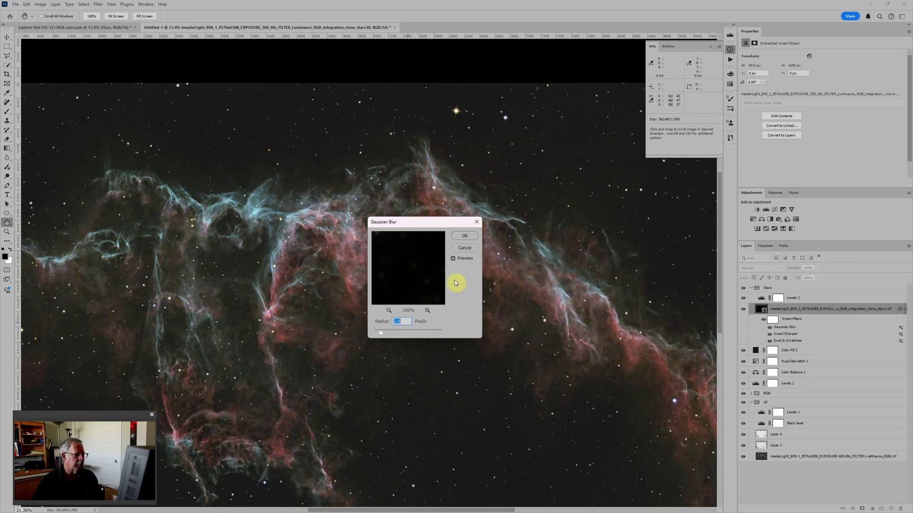
click(465, 238)
key(b)
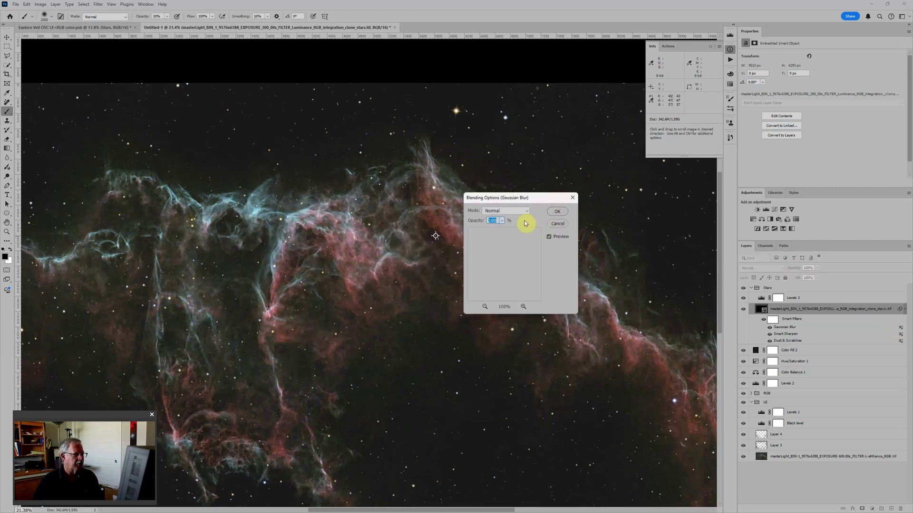
Set the blending mode of the stars image's Gaussian Blur filter to Screen.
click(527, 213)
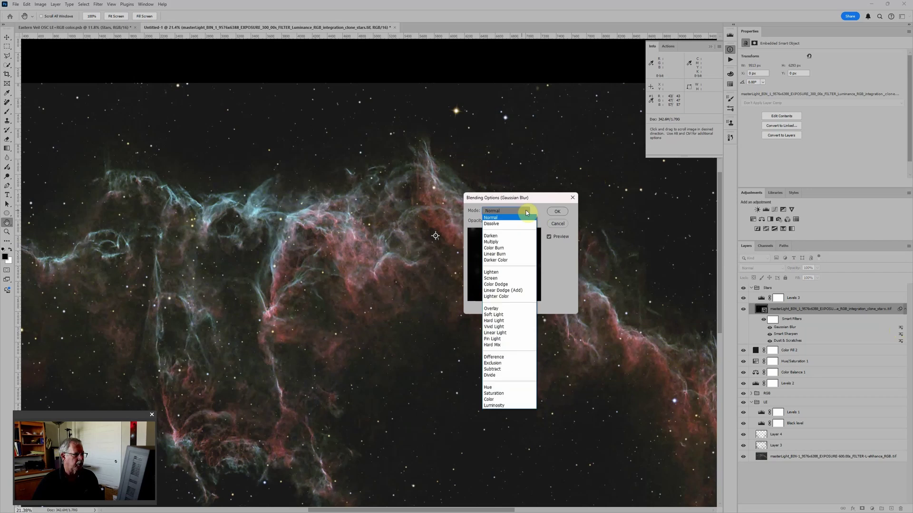
click(502, 280)
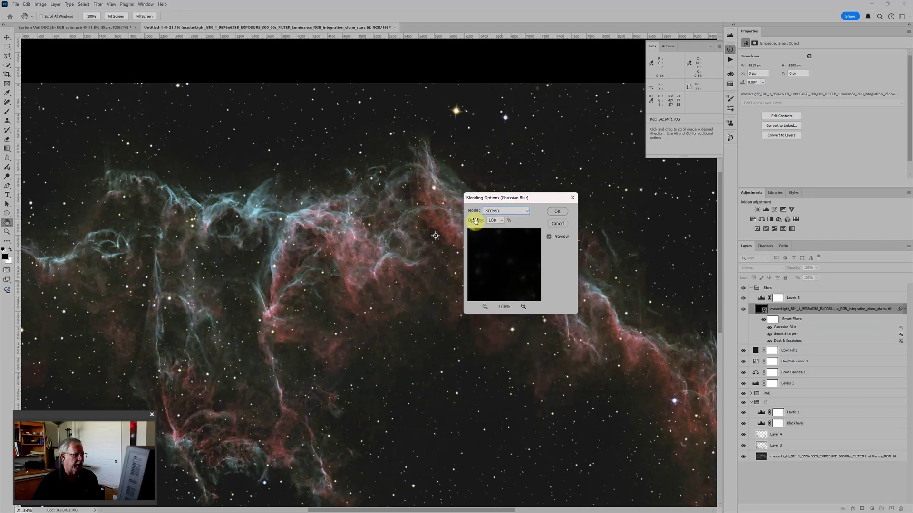
click(557, 211)
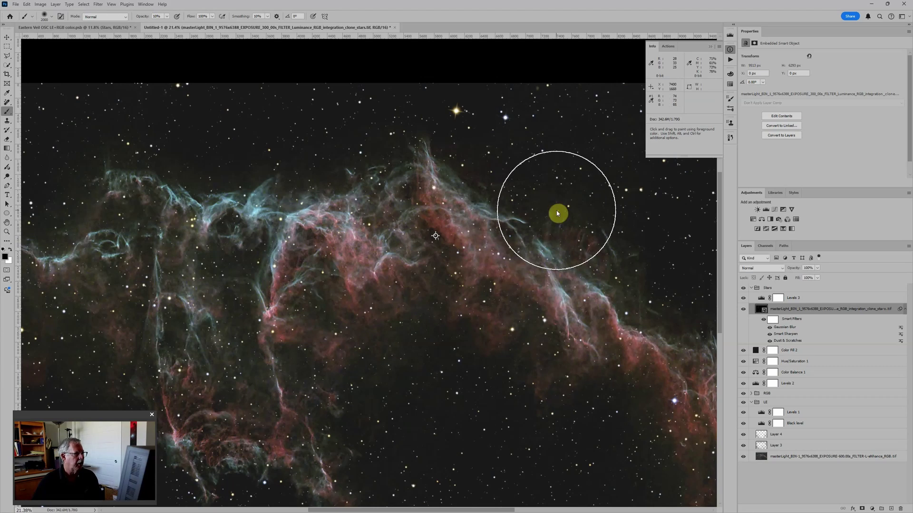
key(ctrl+minus)
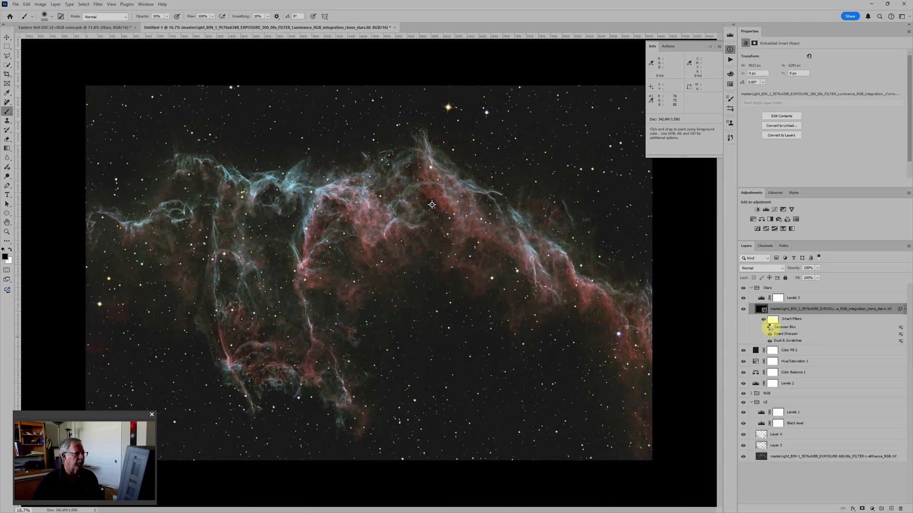
Compare the stars with and without the Gaussian Blur filter and set the filter's blending opacity to 30%.
click(770, 327)
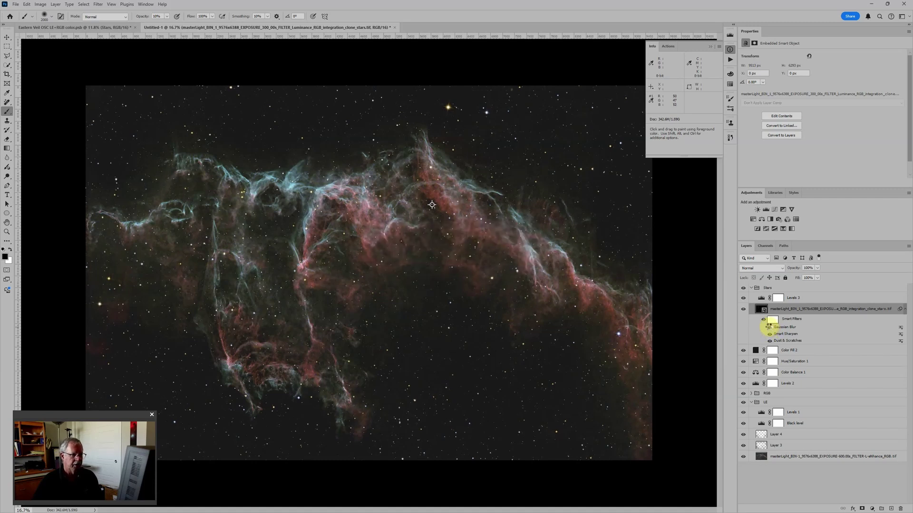
click(769, 327)
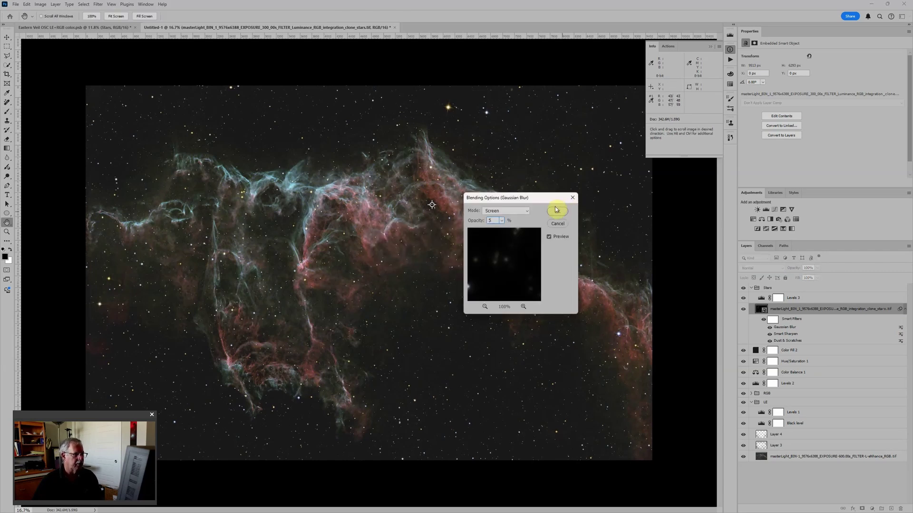
text(0)
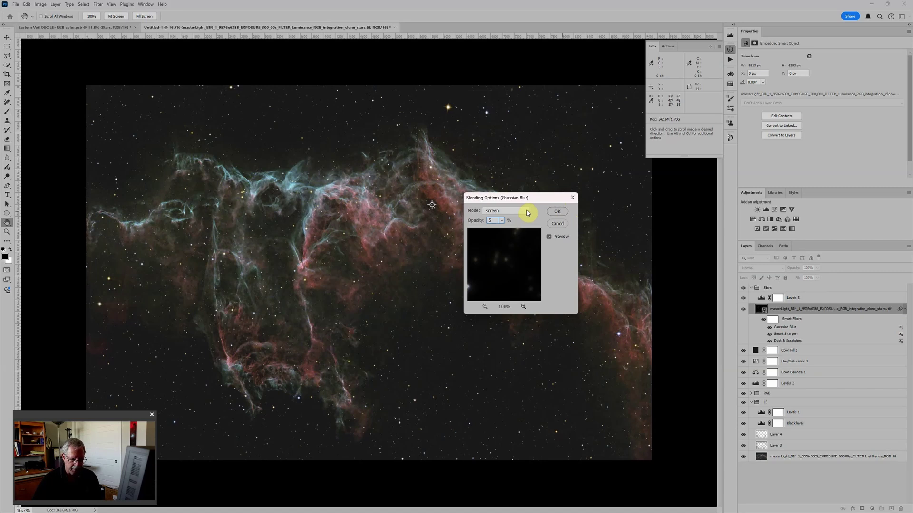
click(556, 211)
key(b)
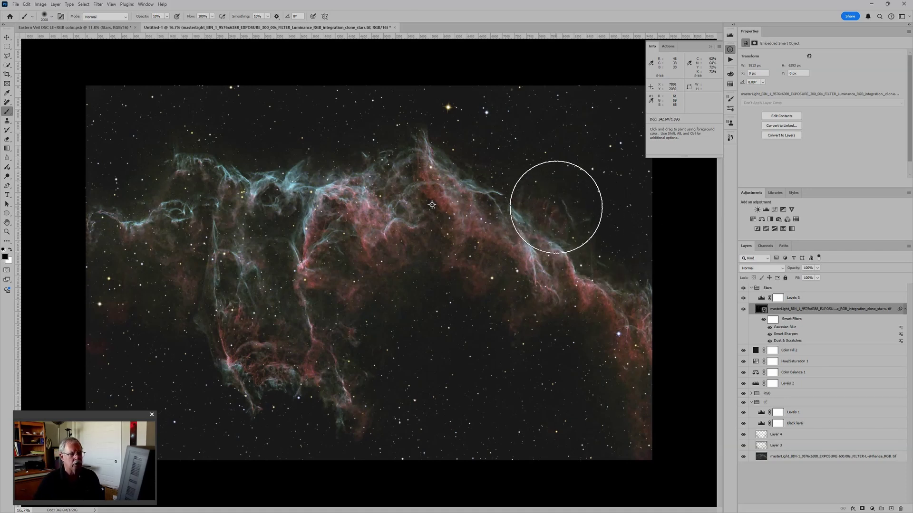
Raise the master saturation of the Hue/Saturation 1 adjustment layer to +48.
scroll(556, 207, down, 2)
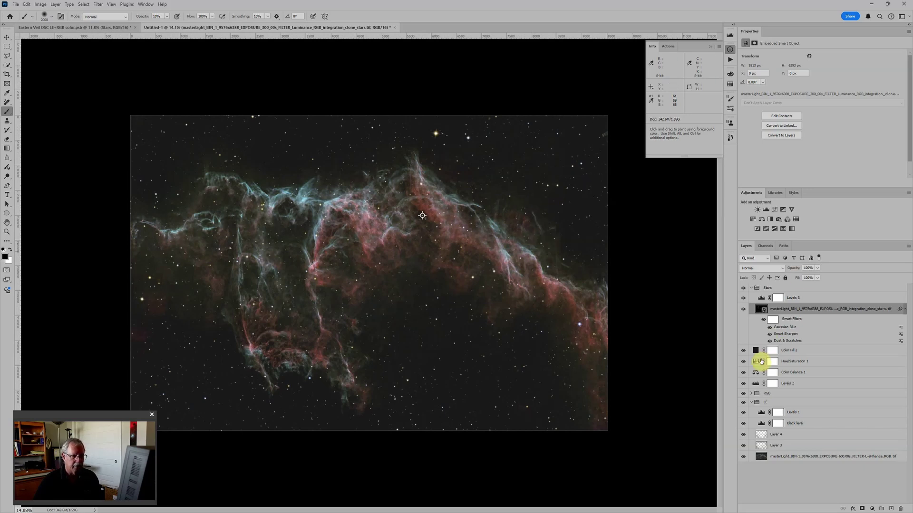
click(760, 358)
drag(851, 95, 860, 94)
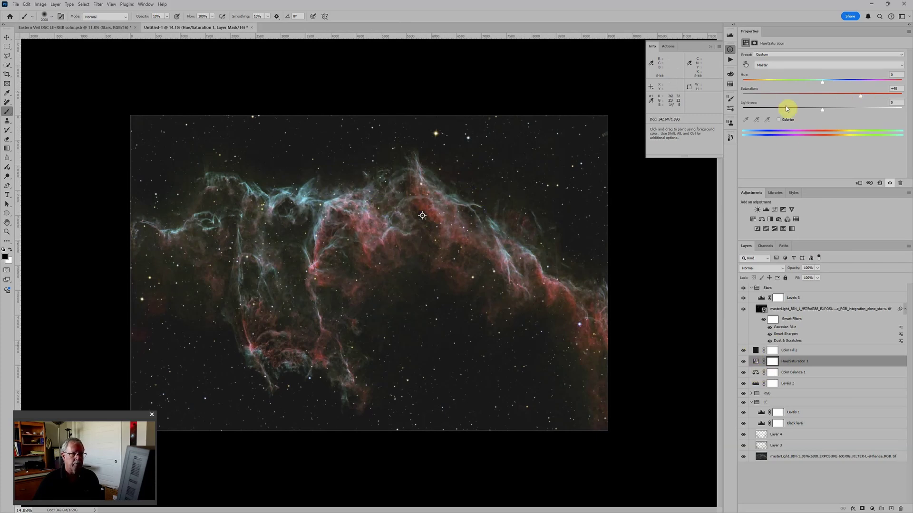
In Hue/Saturation 1, extend the Cyans range toward blue, shift its hue toward blue and set its saturation to +19.
click(779, 64)
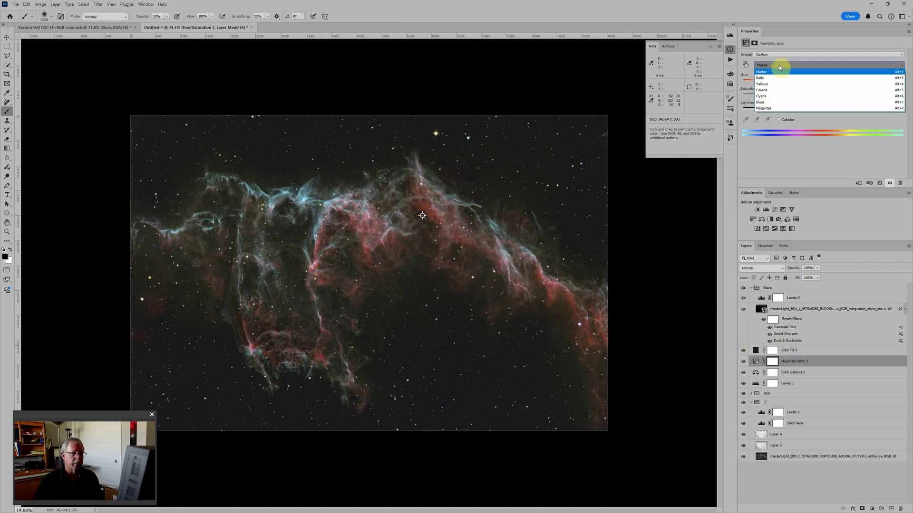
click(778, 99)
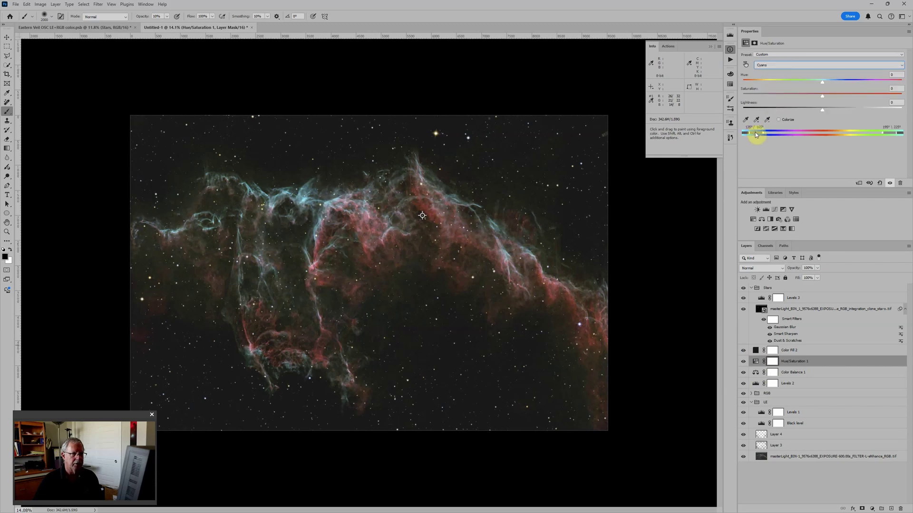
drag(755, 132, 762, 132)
drag(823, 84, 832, 84)
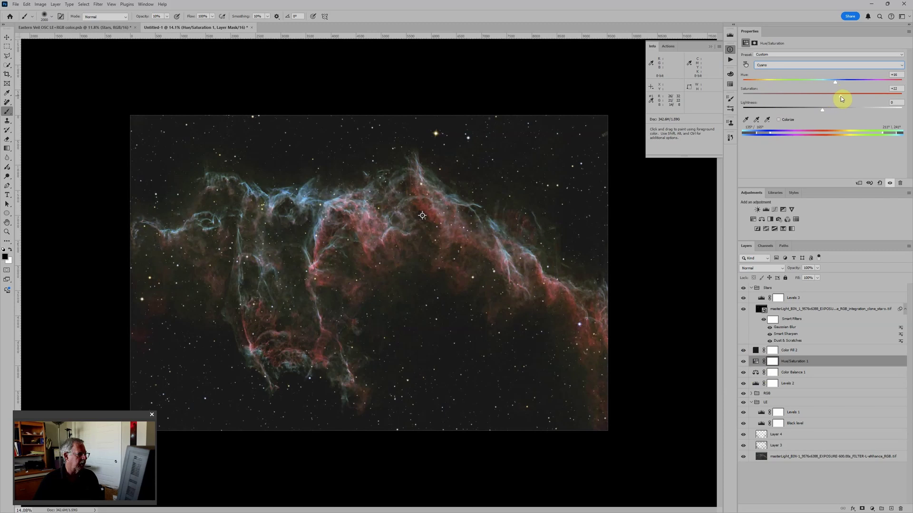
drag(840, 96, 837, 94)
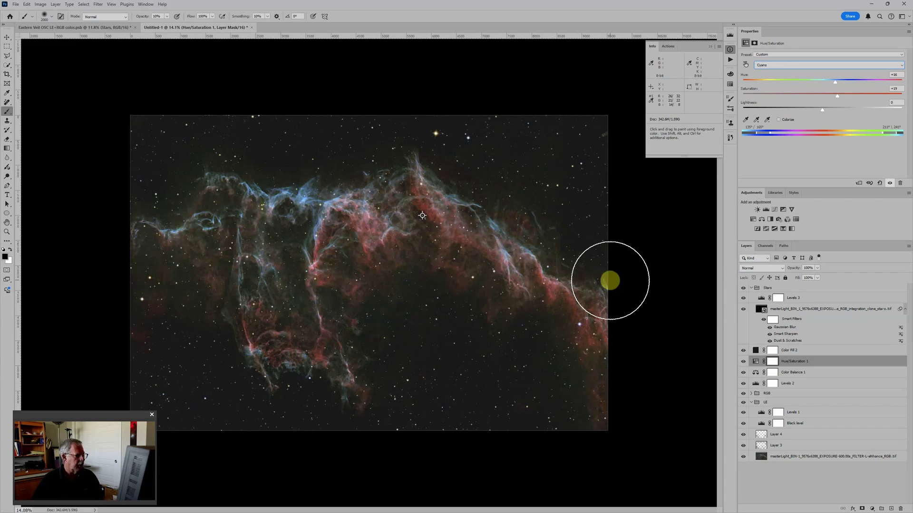
Compare the nebula's colors with the finished Eastern Veil OSC LE+RGB color document and return to the working composite.
scroll(601, 269, down, 1)
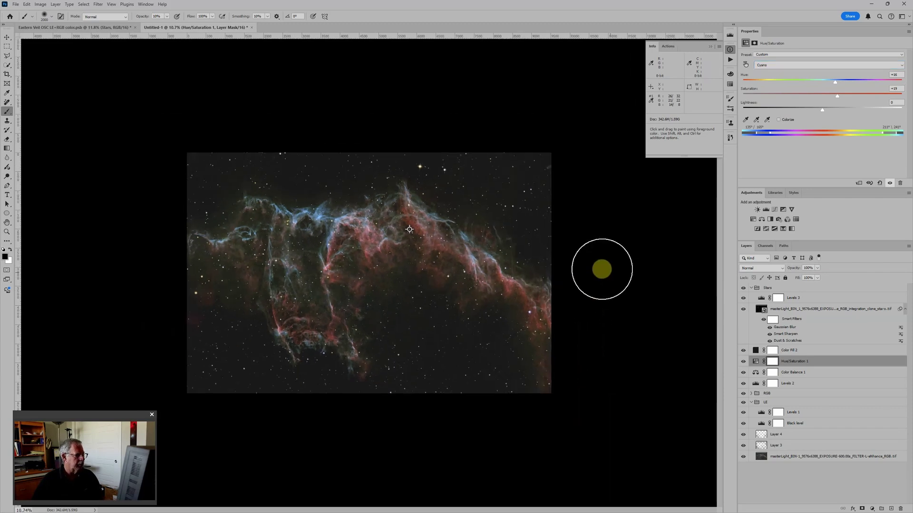
click(98, 28)
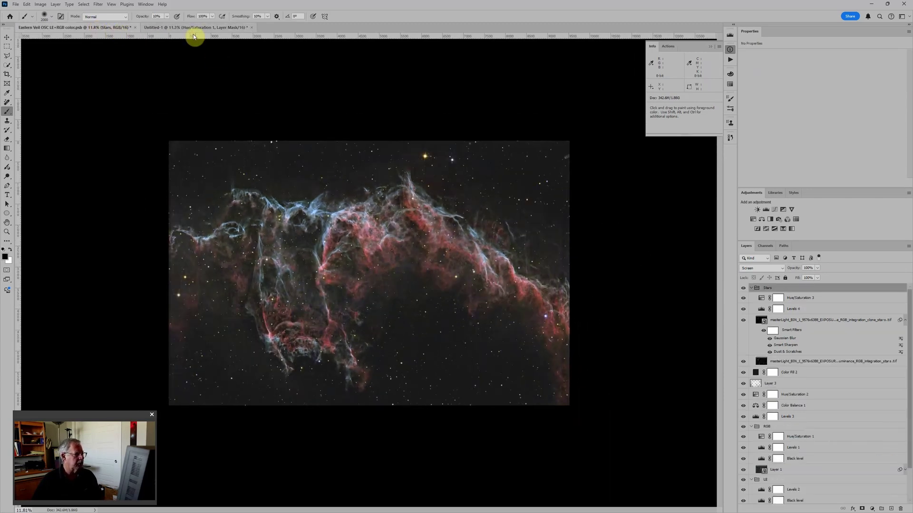
click(195, 28)
scroll(305, 190, up, 3)
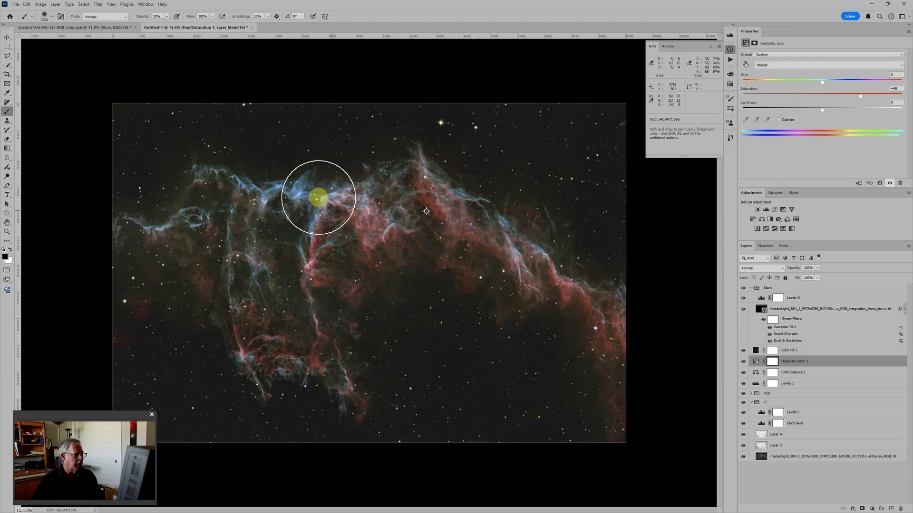
scroll(362, 224, down, 1)
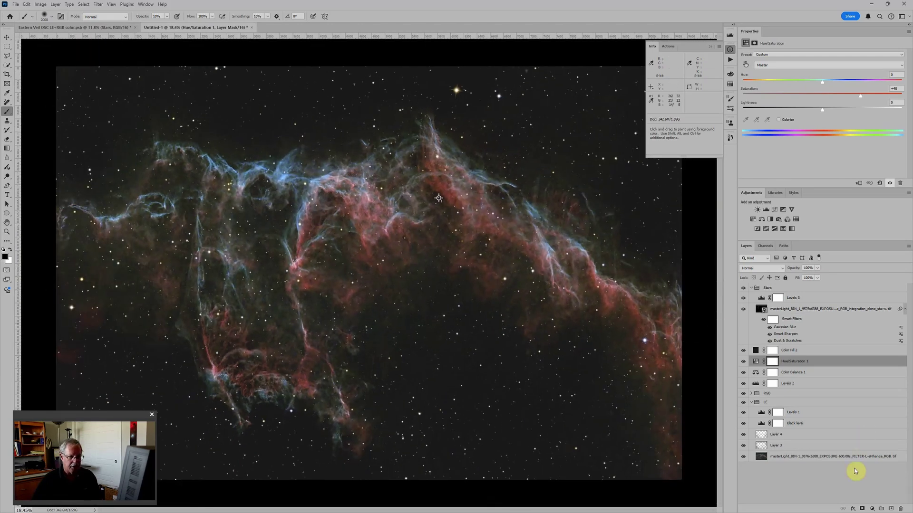
Convert the L-eNhance image layer at the base of the LE group to a smart object.
click(879, 457)
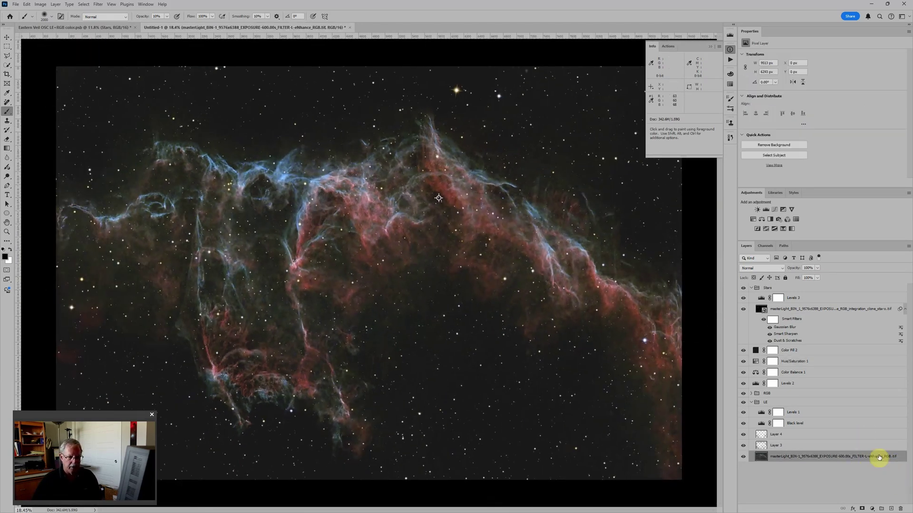
right_click(895, 458)
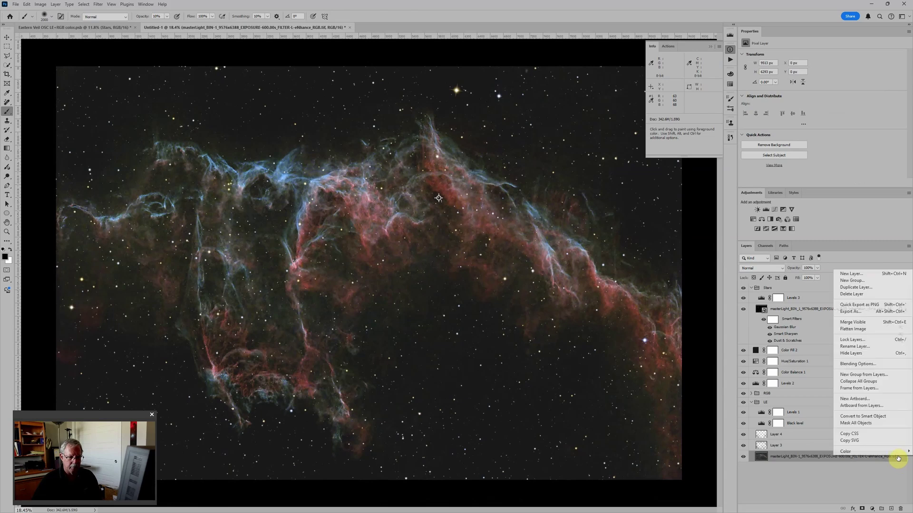
click(877, 416)
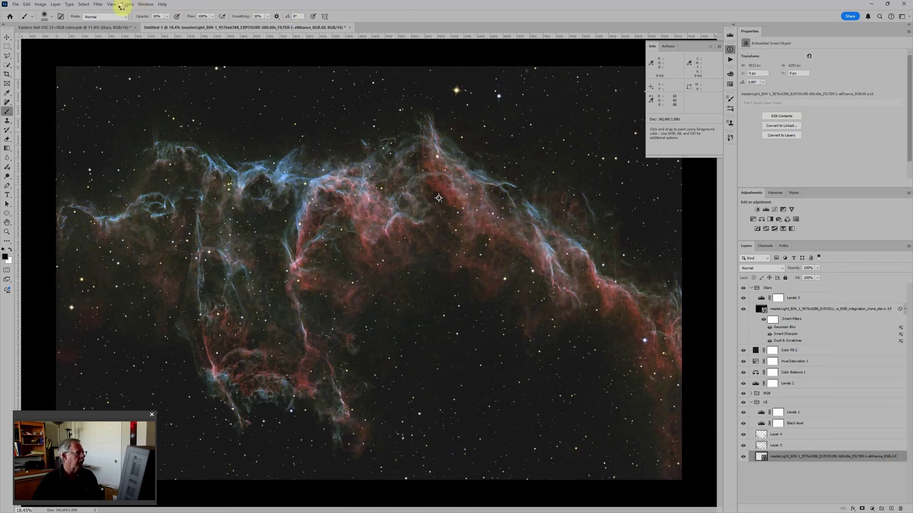
Apply Smart Sharpen to the L-eNhance smart object with an amount of 417%, a radius of 9.4 px and Lens Blur removal.
click(98, 4)
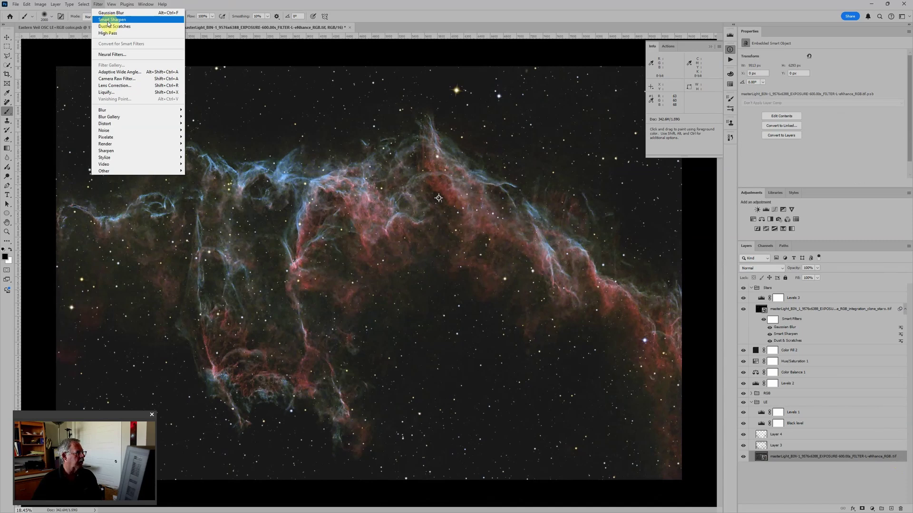
click(108, 21)
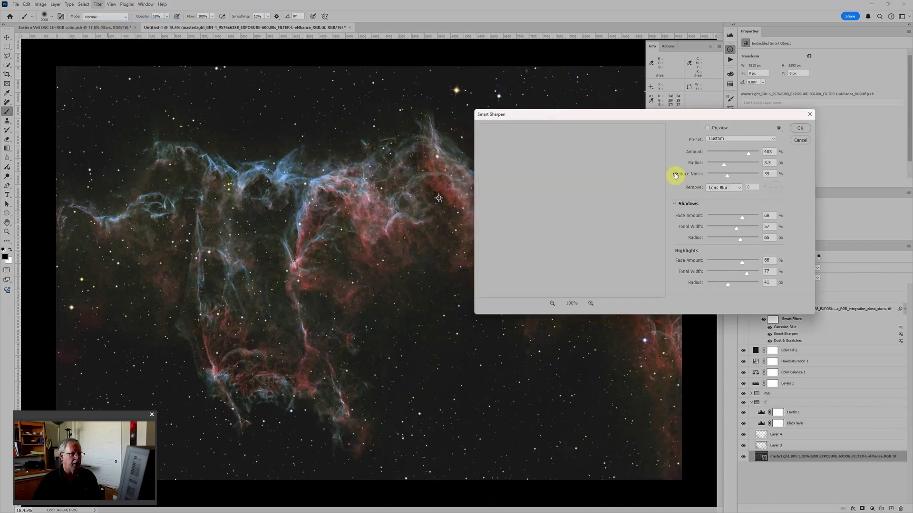
drag(724, 165, 750, 154)
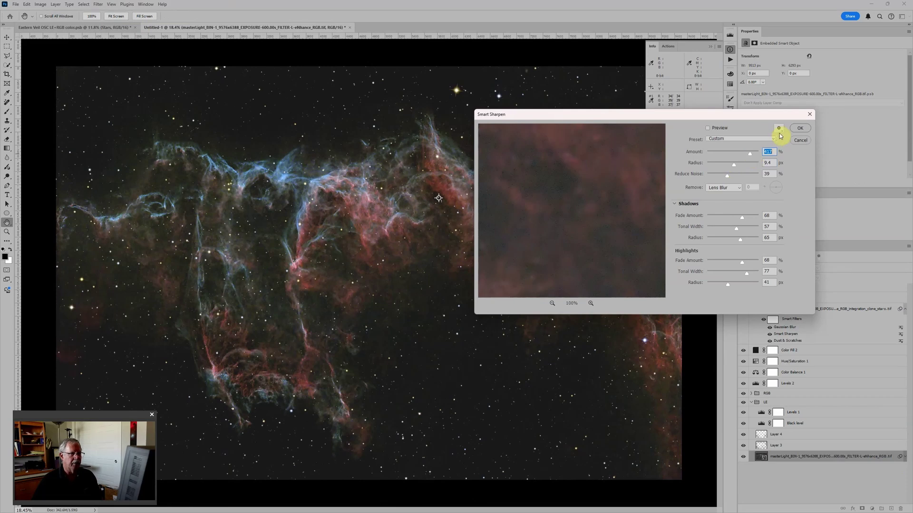
click(799, 128)
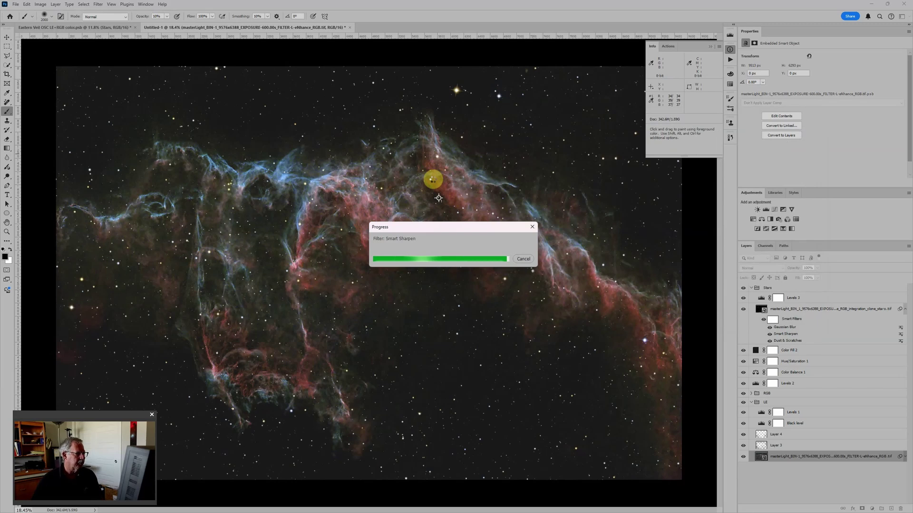
key(ctrl+minus)
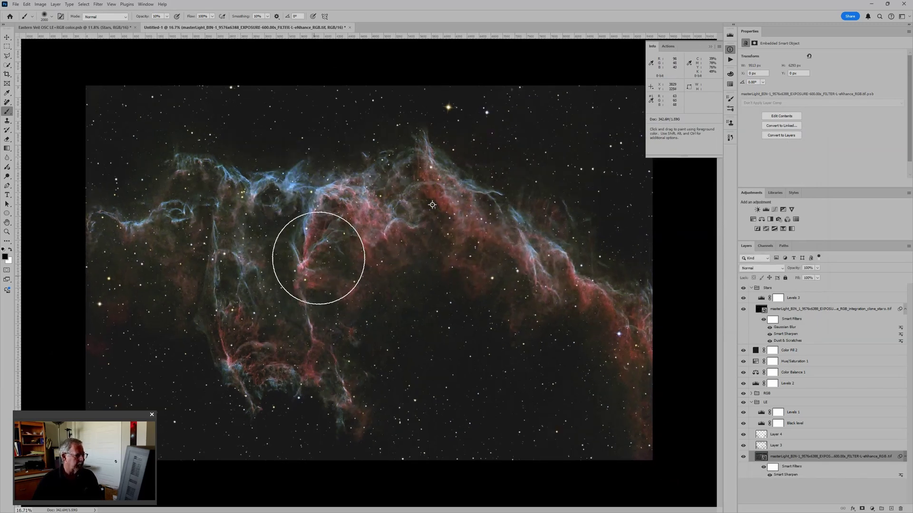
Select the RGB group in the layer stack.
click(774, 393)
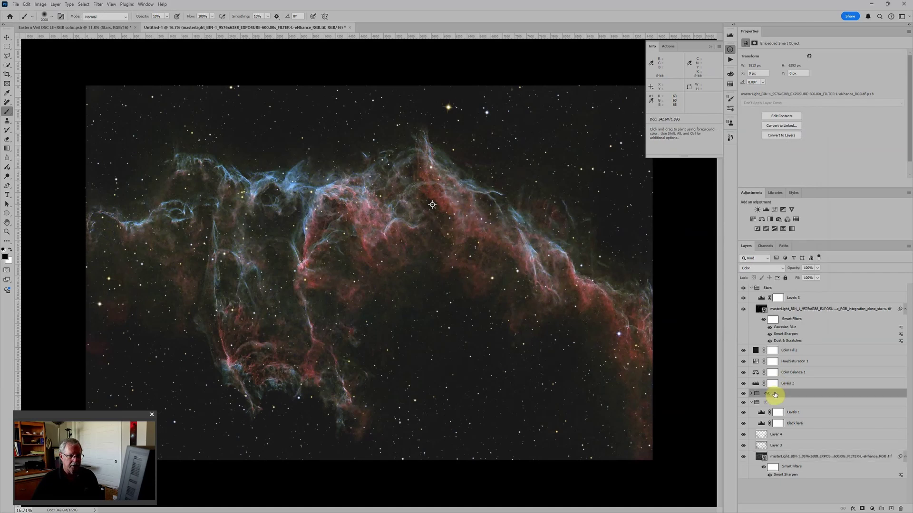